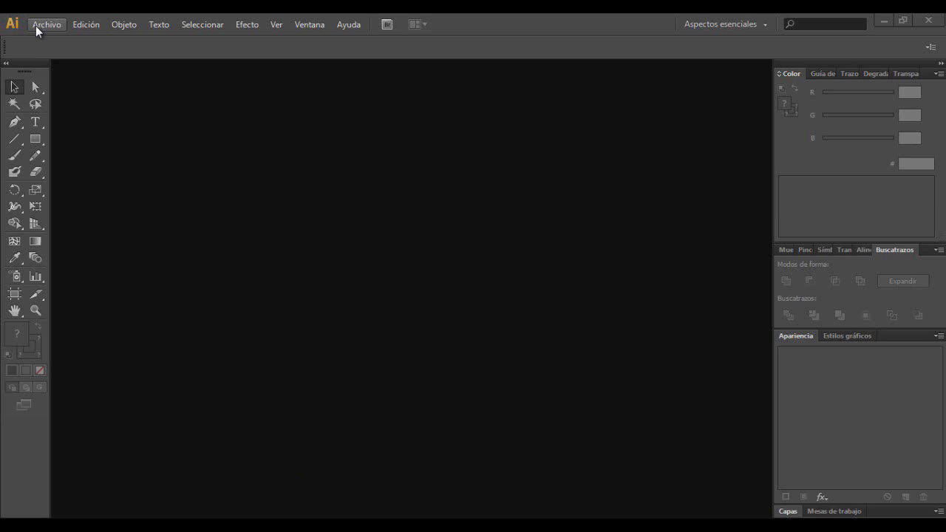
Step: Create a new A4 document named "furry draw"
click(36, 26)
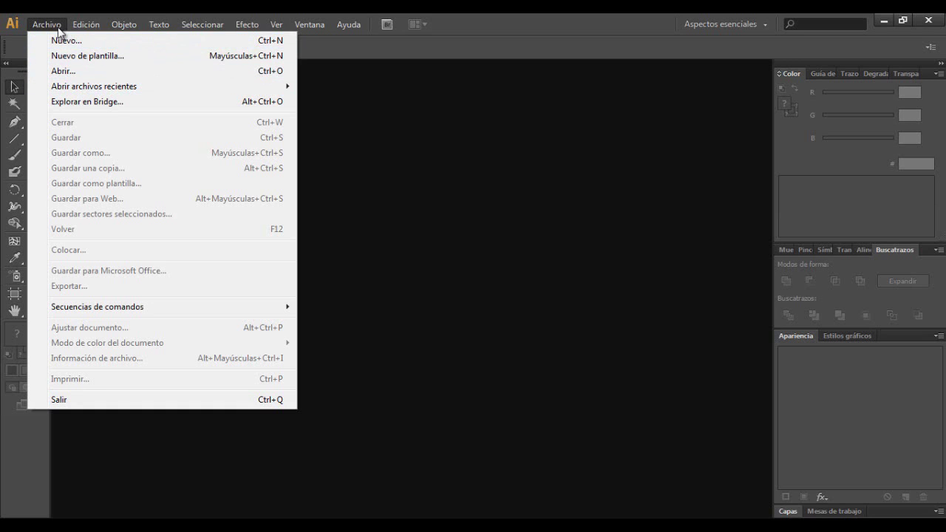
click(56, 26)
click(56, 27)
click(57, 41)
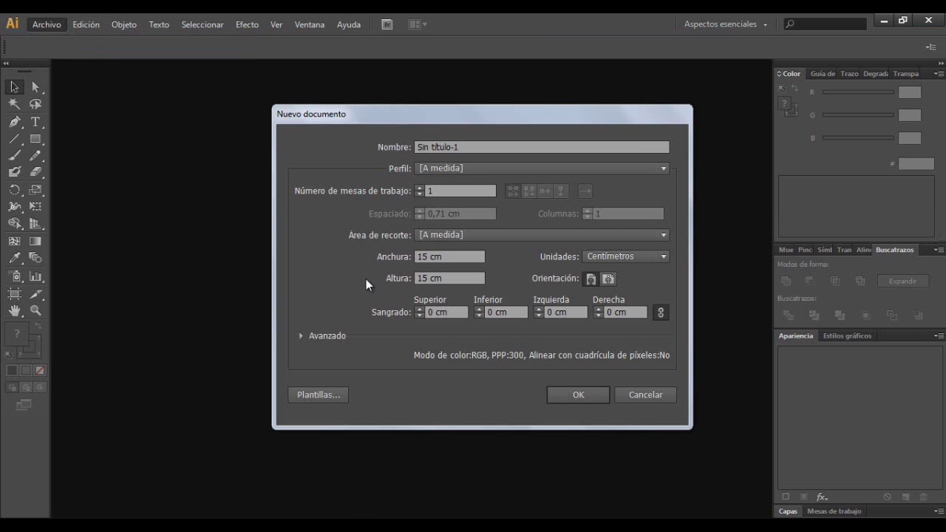
click(485, 148)
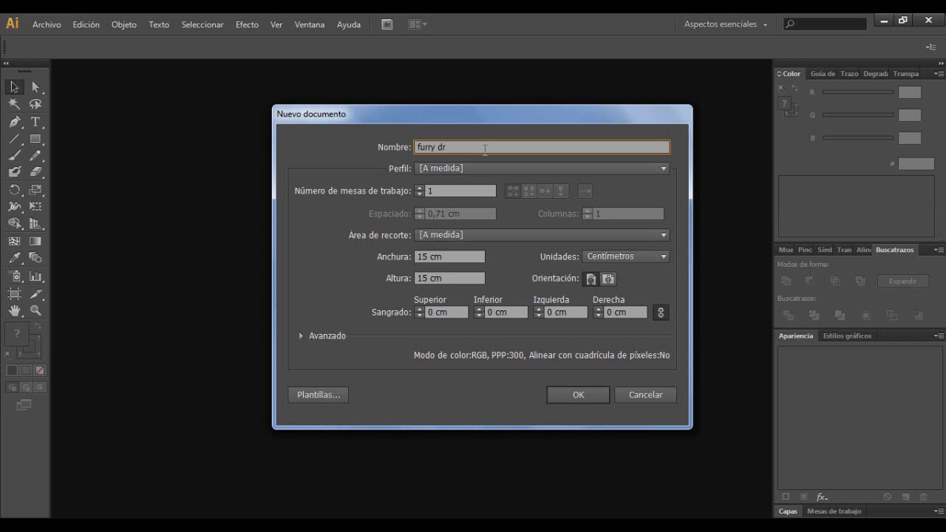
click(489, 237)
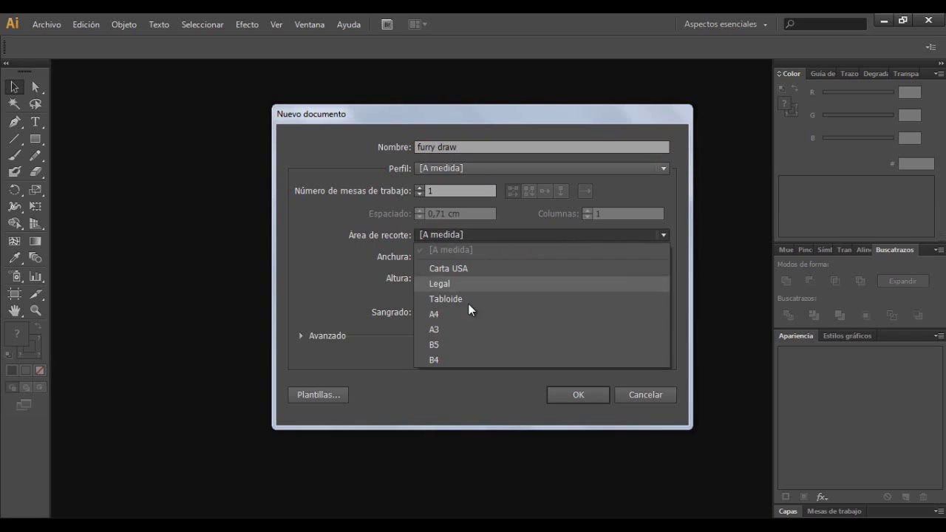
click(453, 316)
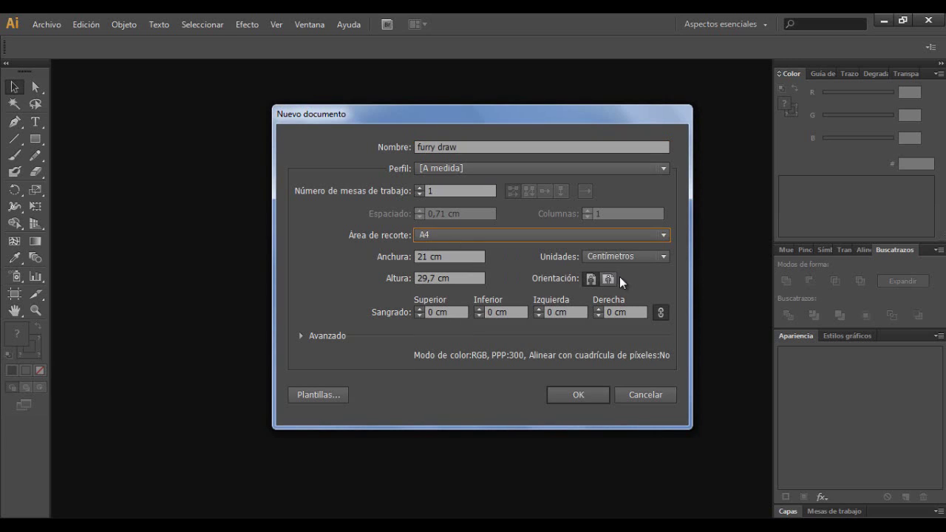
click(580, 391)
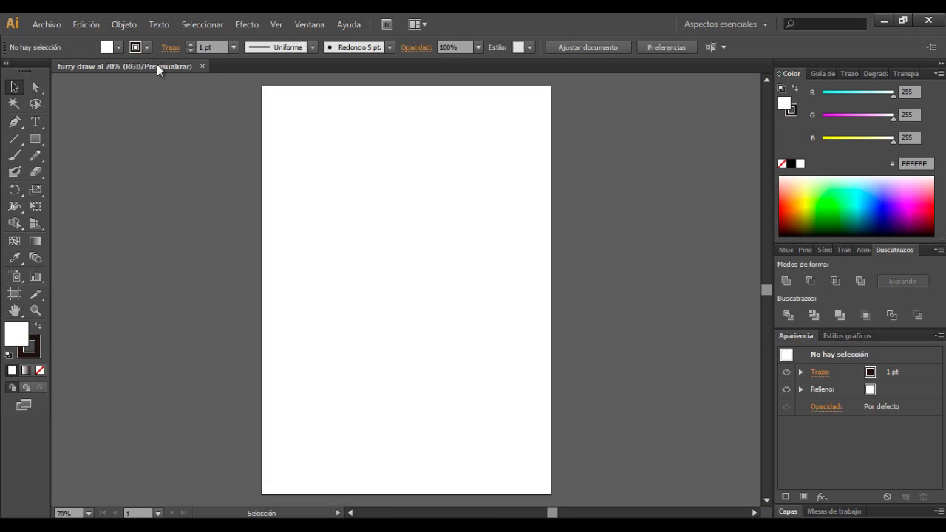
Step: Open the scanned sketch img013 from the Kate folder inside Proyecto Furry Draw on the desktop
click(60, 25)
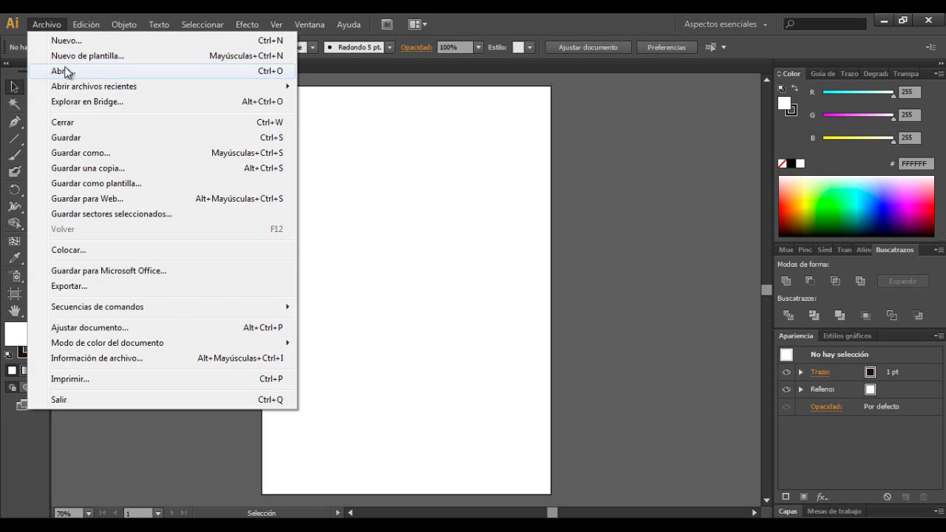
click(65, 69)
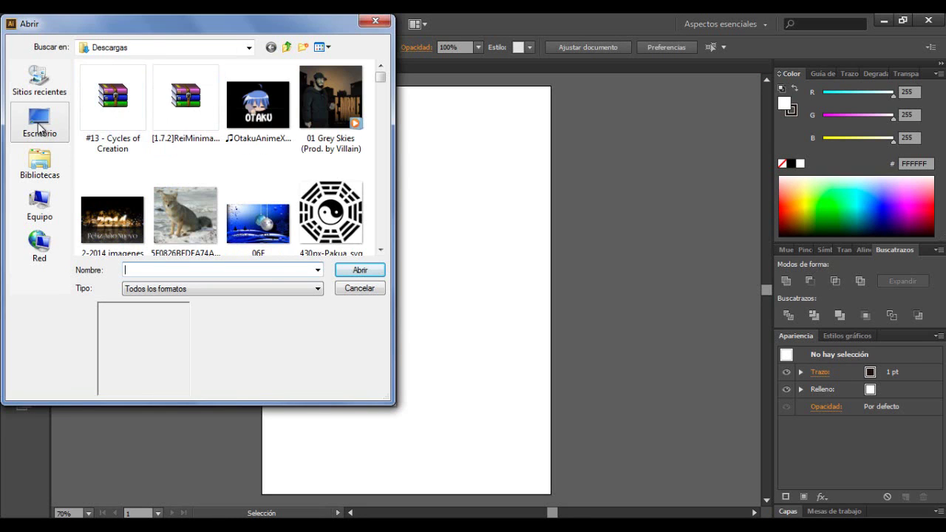
click(40, 126)
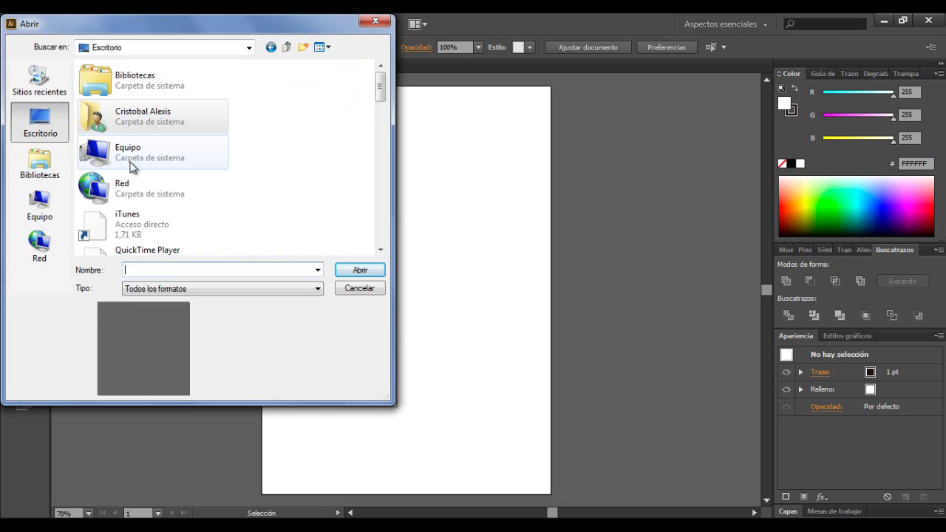
scroll(259, 169, down, 3)
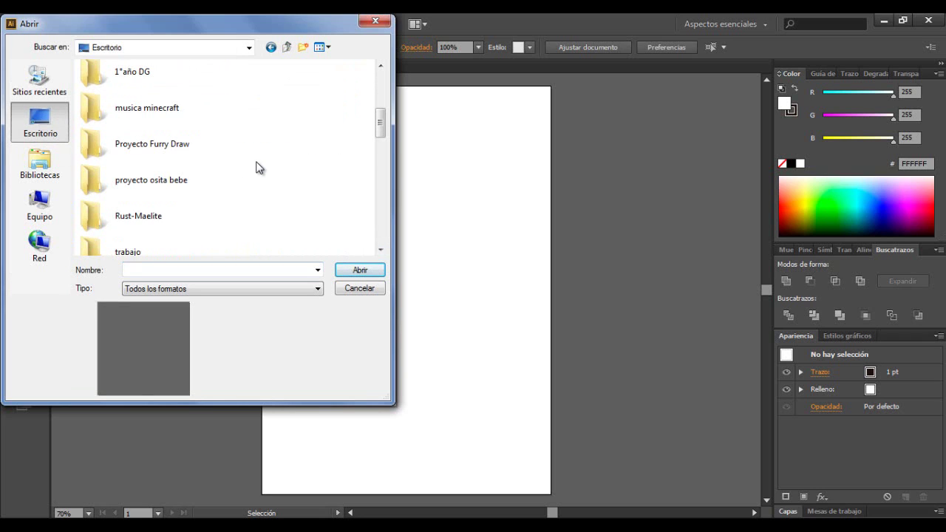
double_click(211, 148)
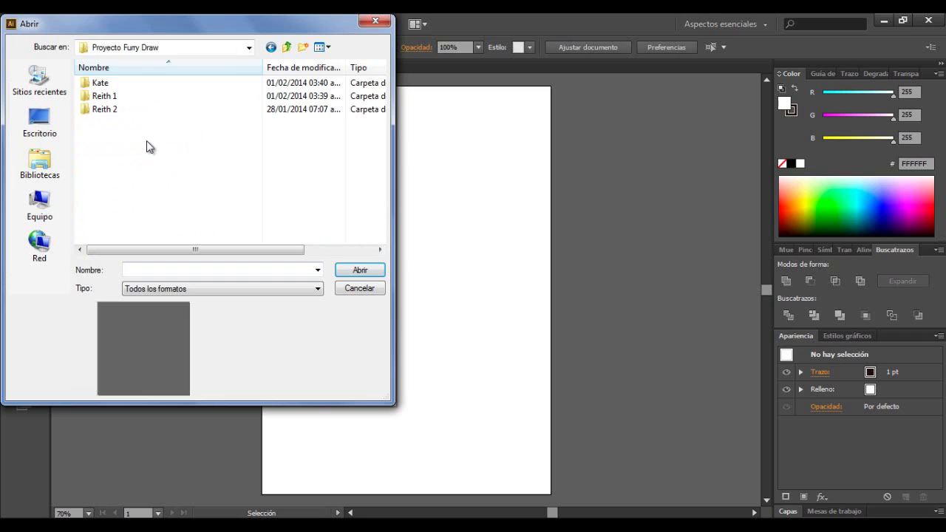
double_click(124, 86)
click(114, 85)
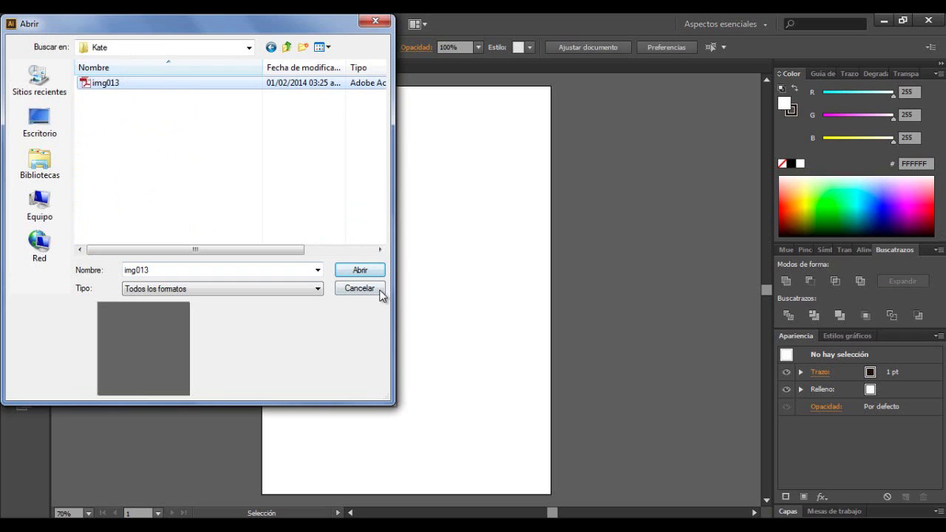
click(352, 270)
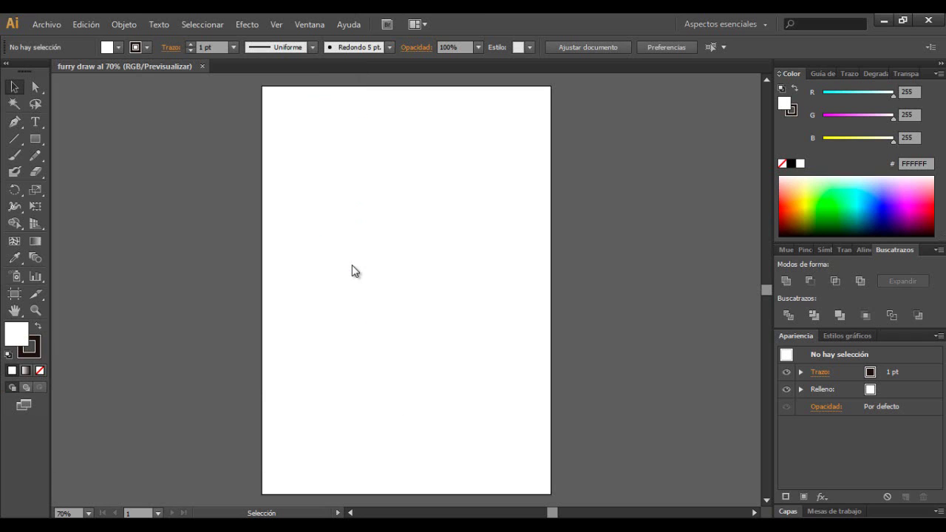
click(547, 337)
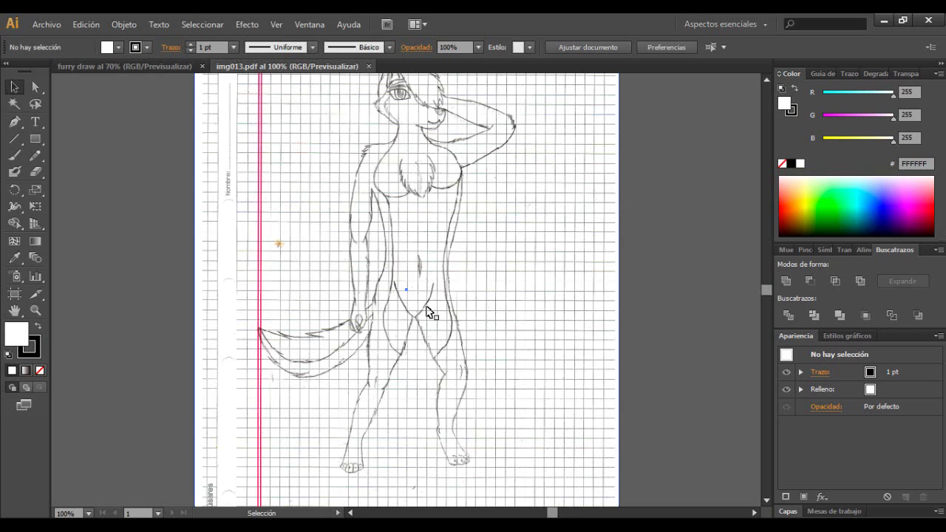
Step: Transfer the scanned sketch from img013.pdf into the furry draw document
mouse_move(399, 277)
mouse_down()
mouse_move(235, 163)
mouse_move(160, 62)
mouse_move(293, 172)
mouse_move(421, 316)
mouse_up()
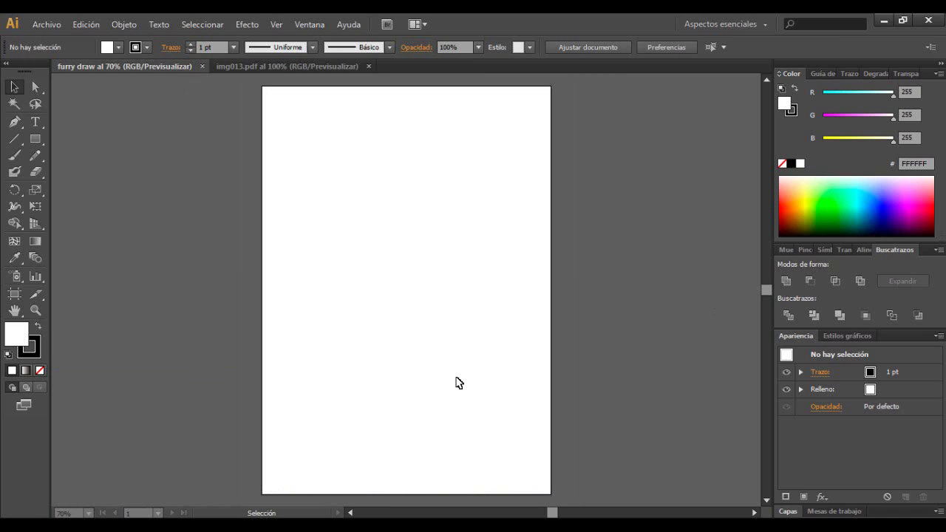
mouse_move(456, 383)
mouse_down()
mouse_move(388, 290)
mouse_move(370, 248)
mouse_move(390, 236)
mouse_up()
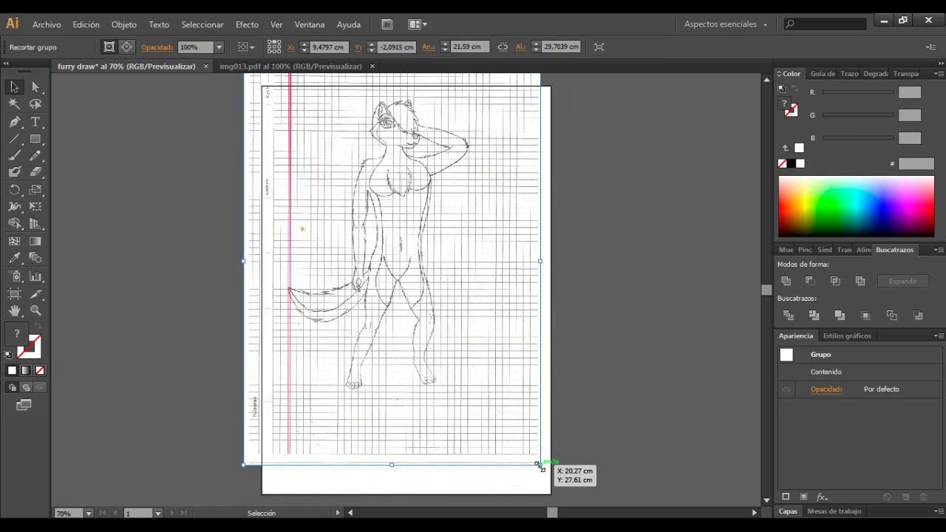
Step: Enlarge the sketch to about 28.2 by 38.8 cm and position it so the whole figure fits inside the artboard
mouse_move(540, 466)
mouse_down()
mouse_move(569, 503)
mouse_move(565, 352)
mouse_move(574, 377)
mouse_up()
scroll(553, 343, up, 3)
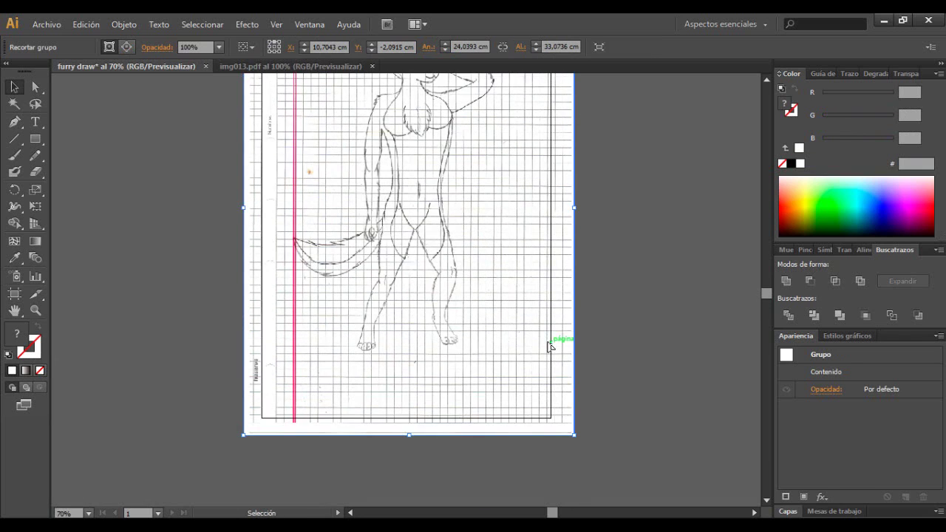
scroll(549, 346, up, 1)
scroll(549, 346, down, 3)
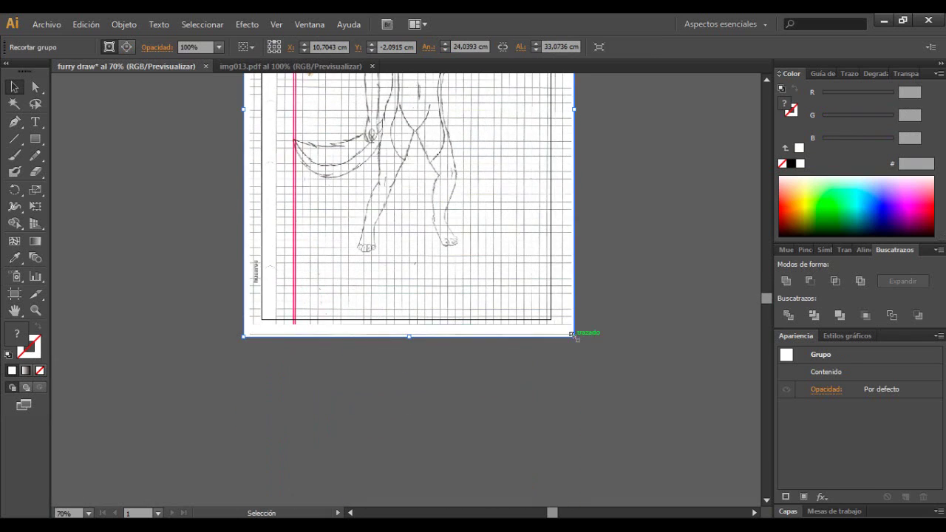
drag(573, 334, 632, 416)
scroll(544, 342, up, 4)
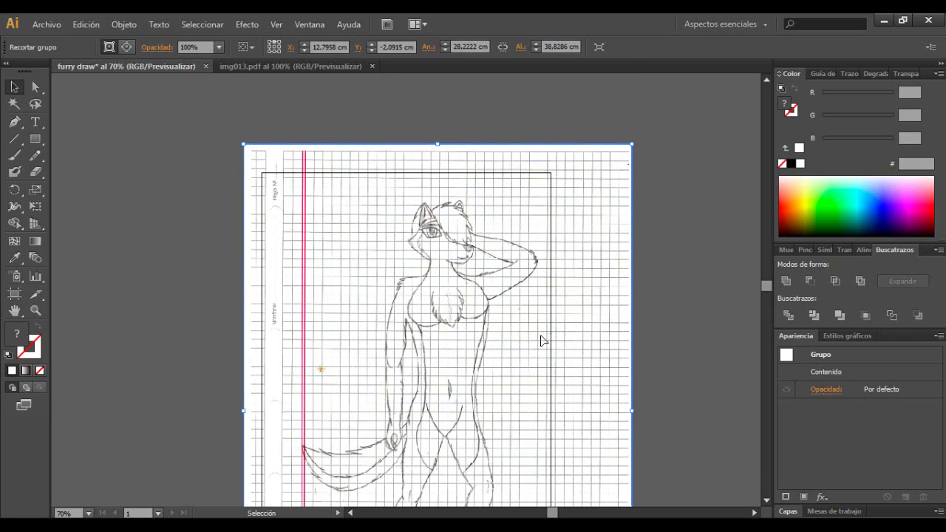
scroll(543, 341, down, 1)
drag(462, 319, 448, 305)
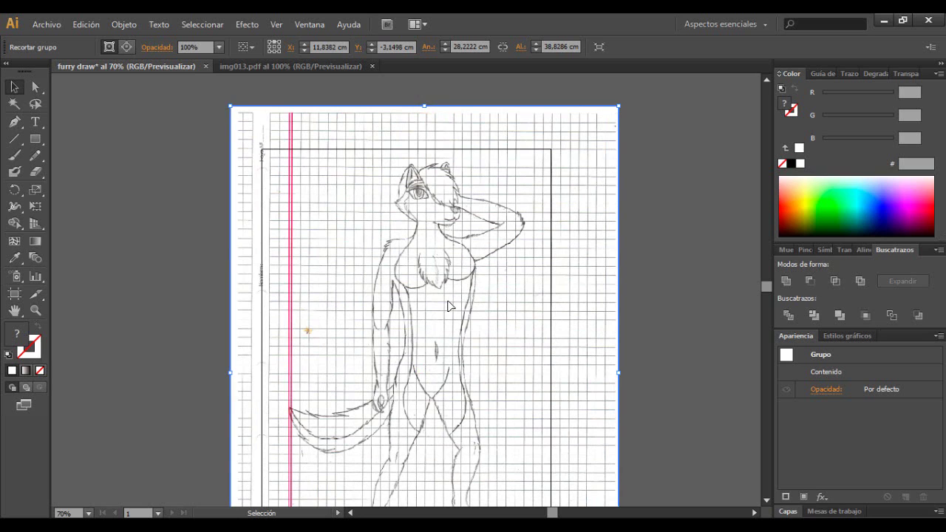
scroll(448, 305, down, 3)
scroll(448, 305, up, 3)
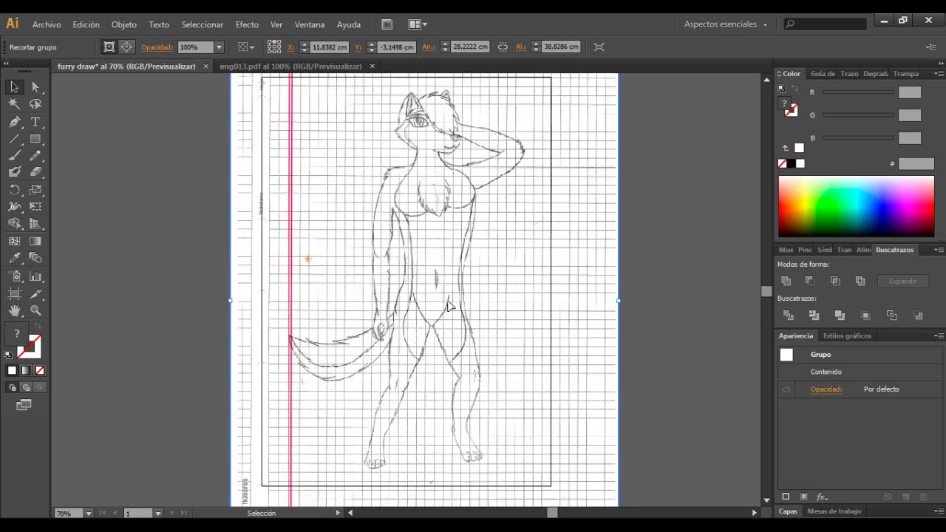
scroll(449, 305, down, 2)
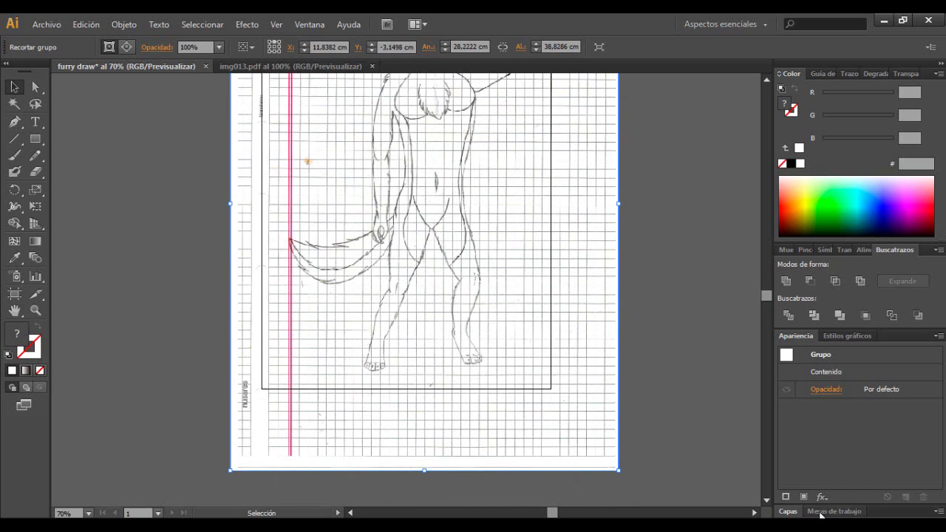
Step: Add a new layer above the sketch and lock the sketch layer Capa 1
click(833, 334)
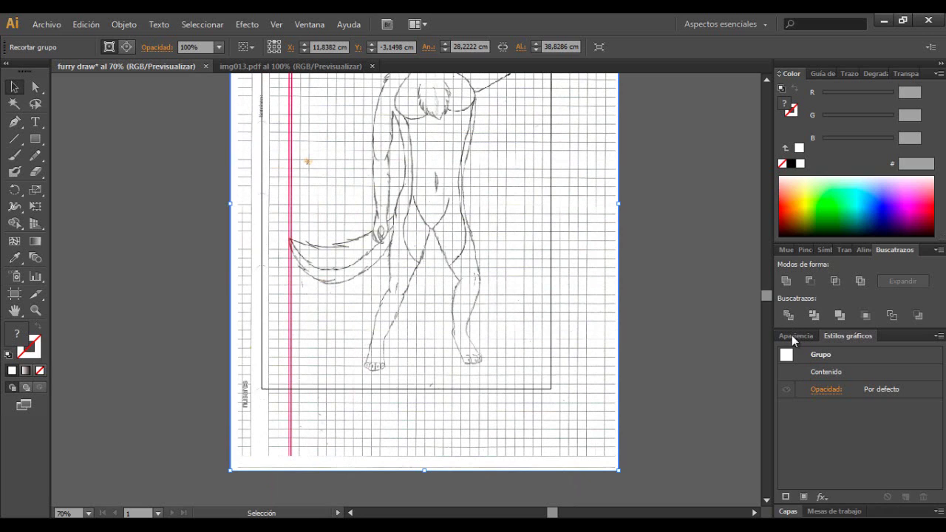
click(793, 512)
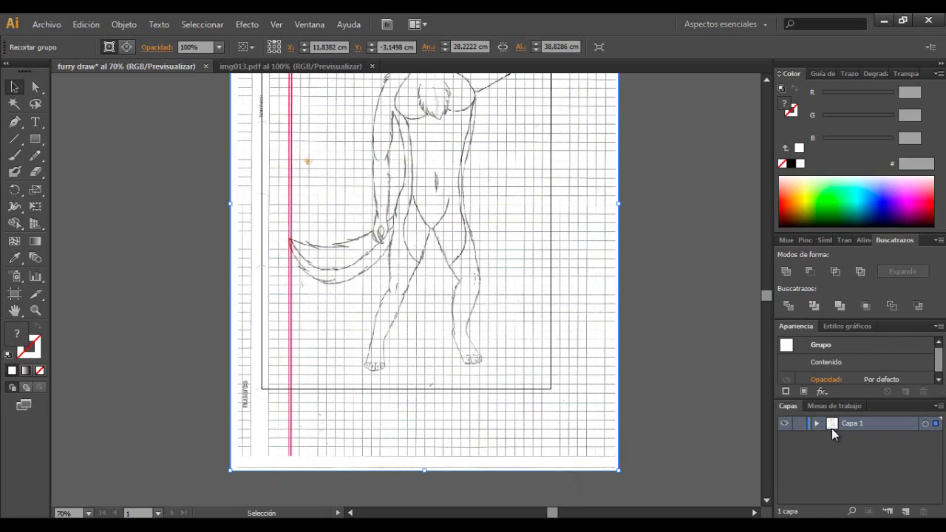
click(905, 511)
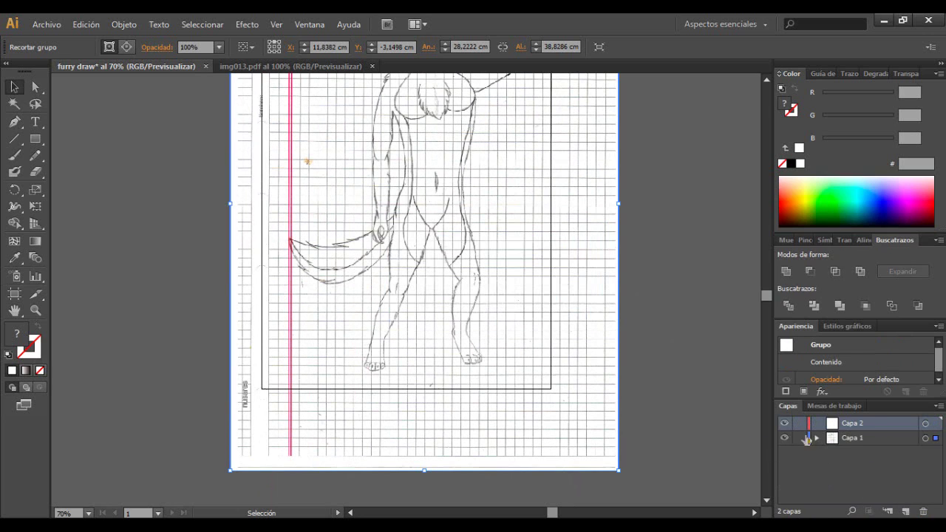
click(800, 438)
Step: Try a white freehand Paintbrush stroke beside the figure's head on Capa 2, and undo it
scroll(505, 387, up, 3)
scroll(505, 386, up, 5)
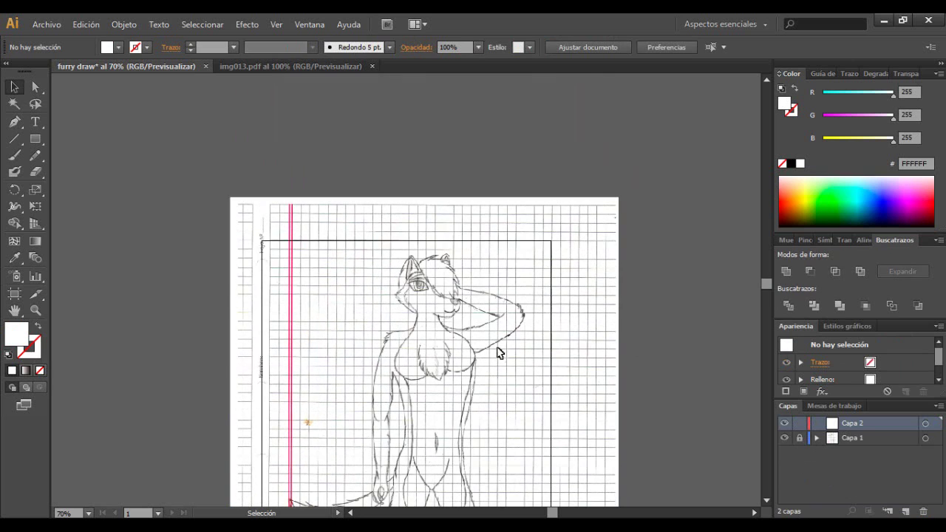
scroll(427, 241, down, 2)
scroll(329, 214, up, 2)
scroll(329, 214, down, 1)
scroll(336, 241, down, 2)
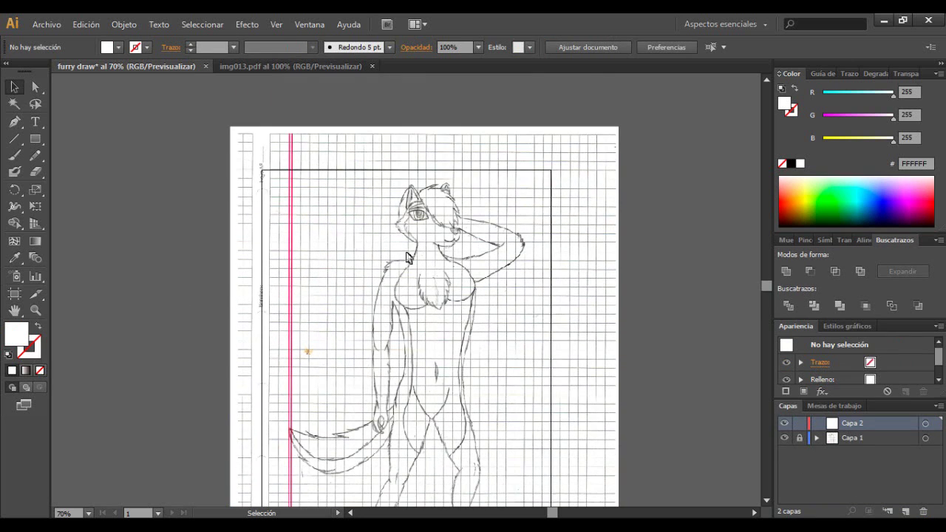
scroll(416, 246, up, 1)
key(alt)
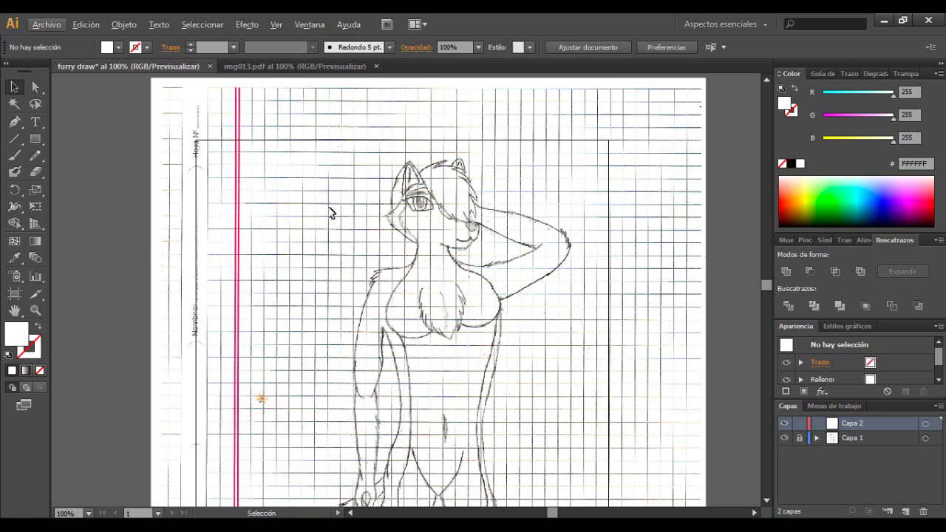
click(14, 158)
mouse_move(320, 175)
mouse_down()
mouse_move(333, 204)
mouse_move(410, 217)
mouse_up()
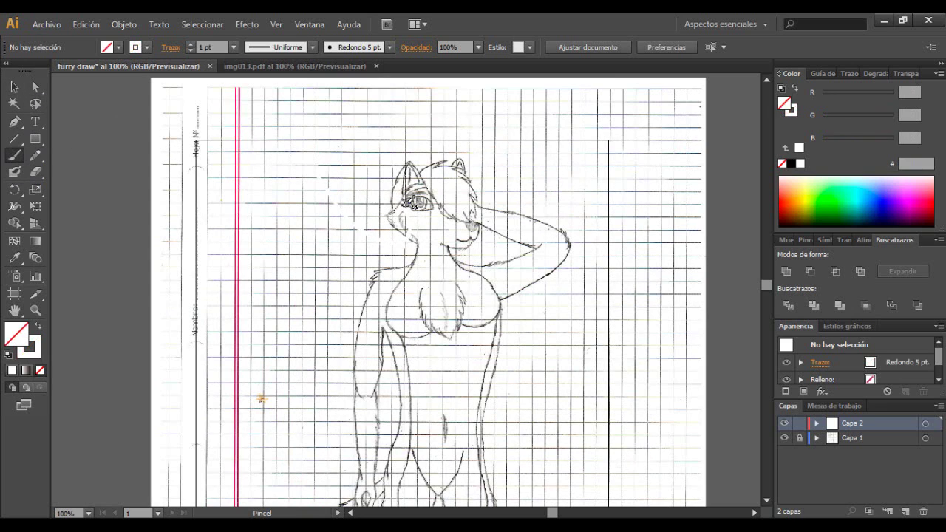
key(shift+x)
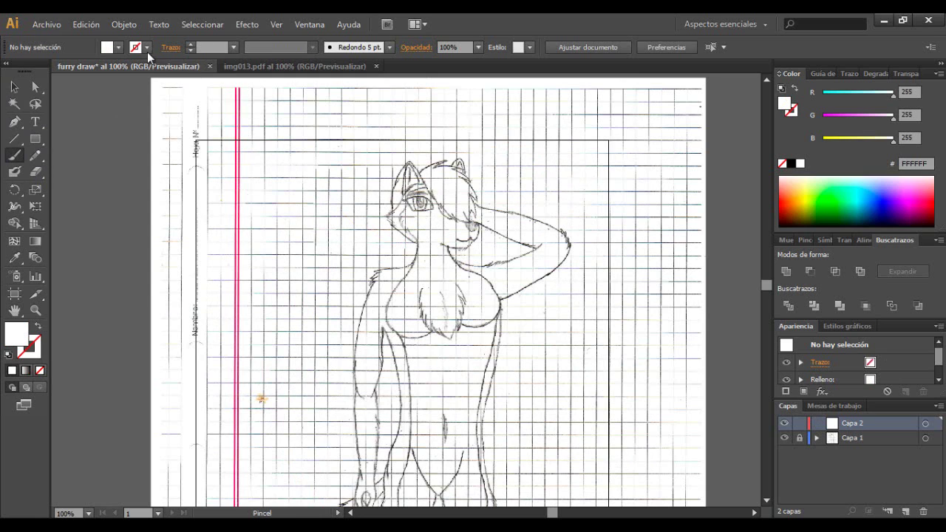
Step: Set the drawing colour to black and test it with a short brush stroke at the figure's shoulder, undoing the stroke
click(146, 49)
click(146, 48)
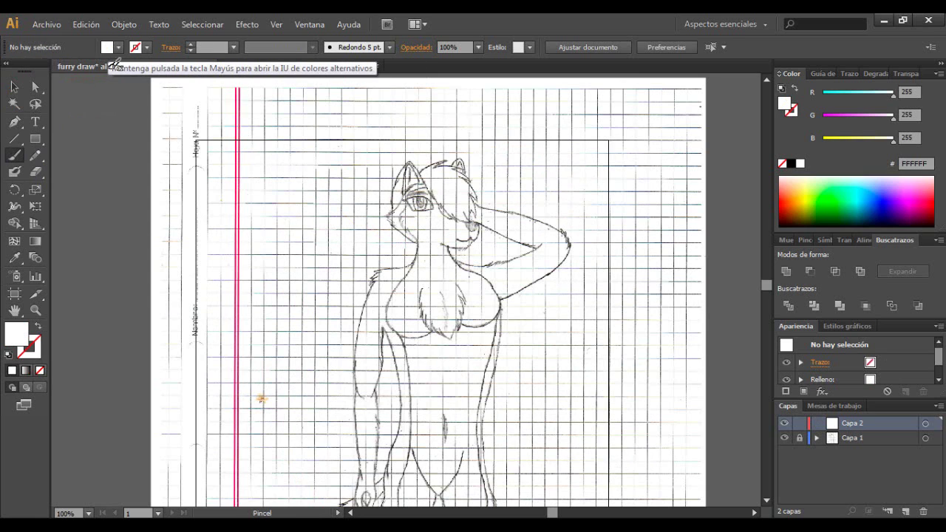
click(791, 163)
drag(378, 259, 397, 280)
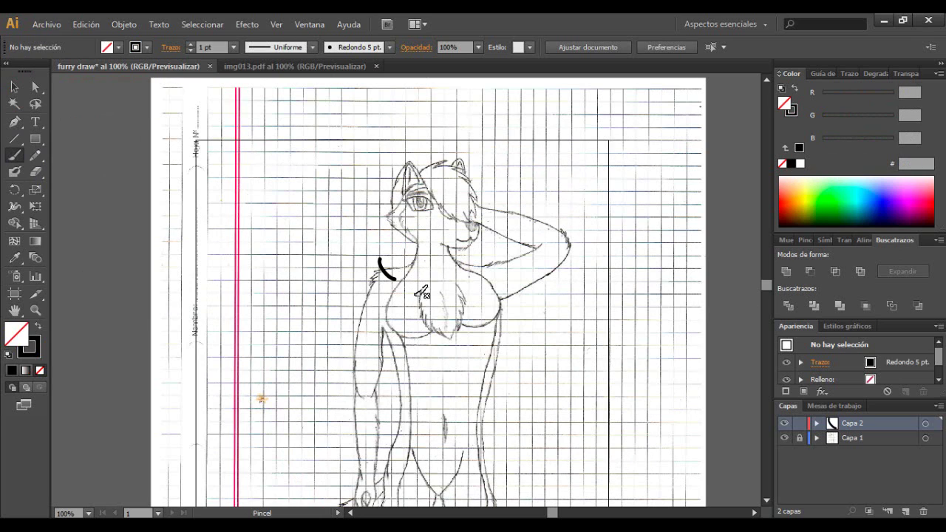
key(ctrl+z)
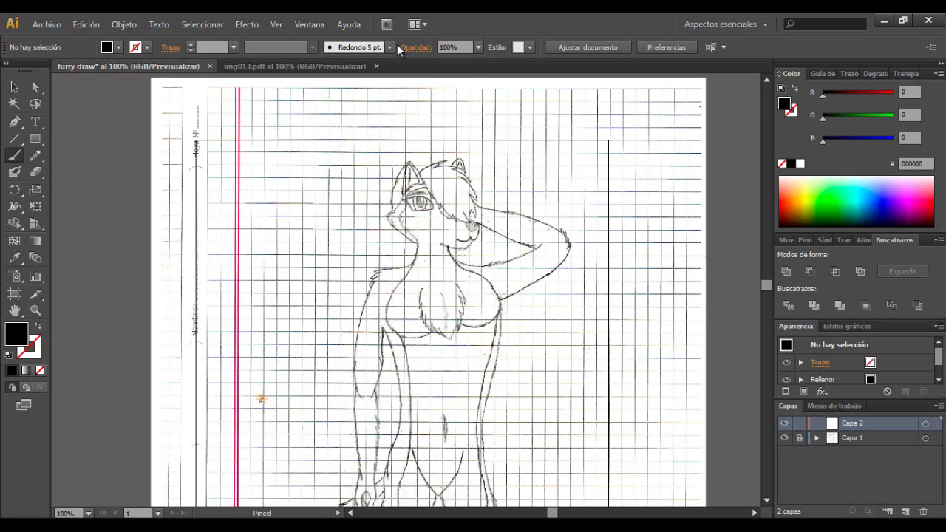
Step: Look through the available brush definitions
click(388, 47)
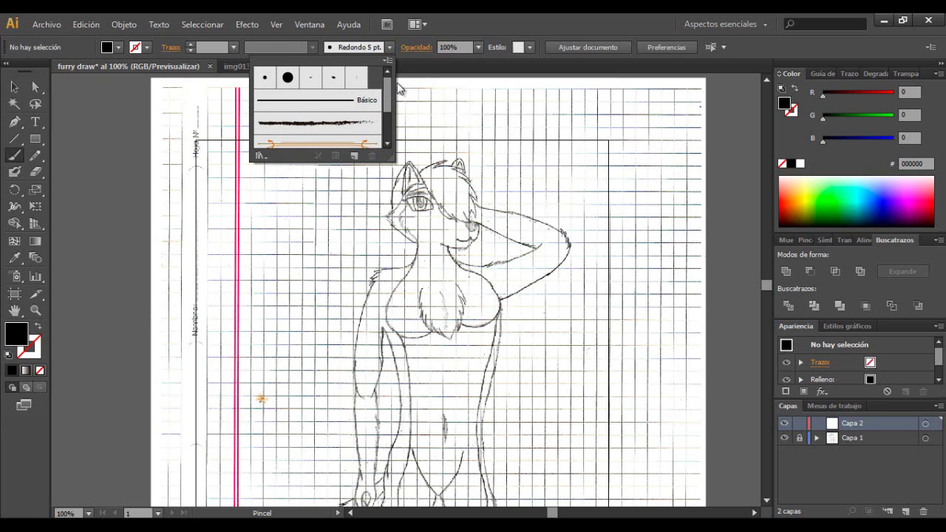
scroll(384, 136, down, 1)
drag(383, 134, 388, 78)
click(390, 49)
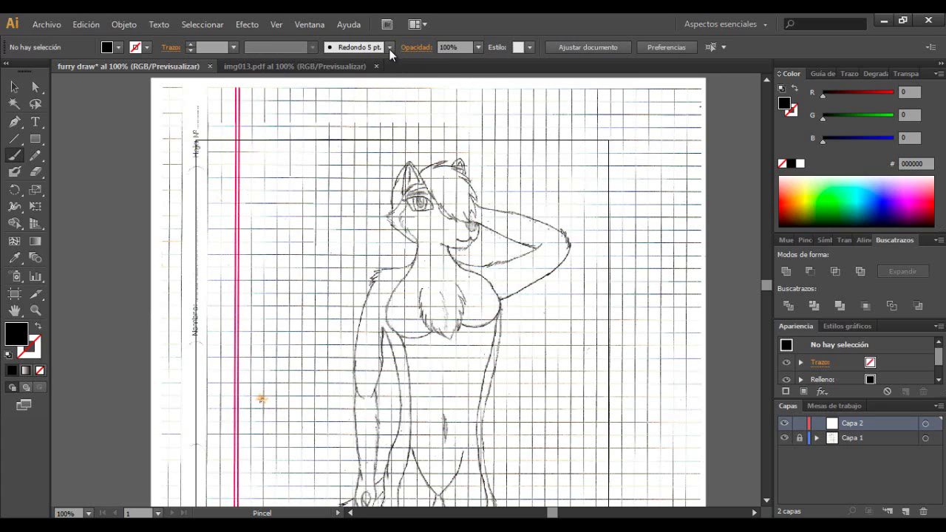
Step: Create a new calligraphic brush with a -98° angle, 100% roundness and a size of 2 pt
click(389, 49)
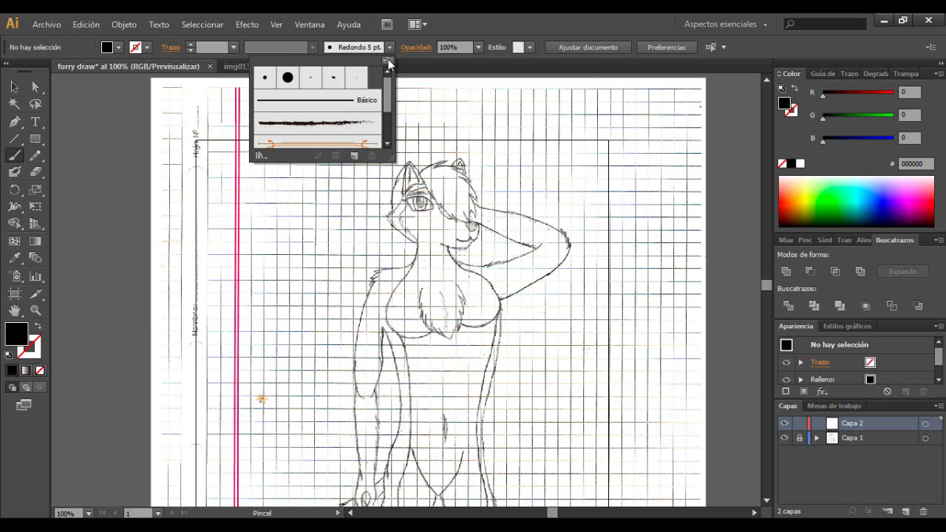
click(389, 64)
click(435, 67)
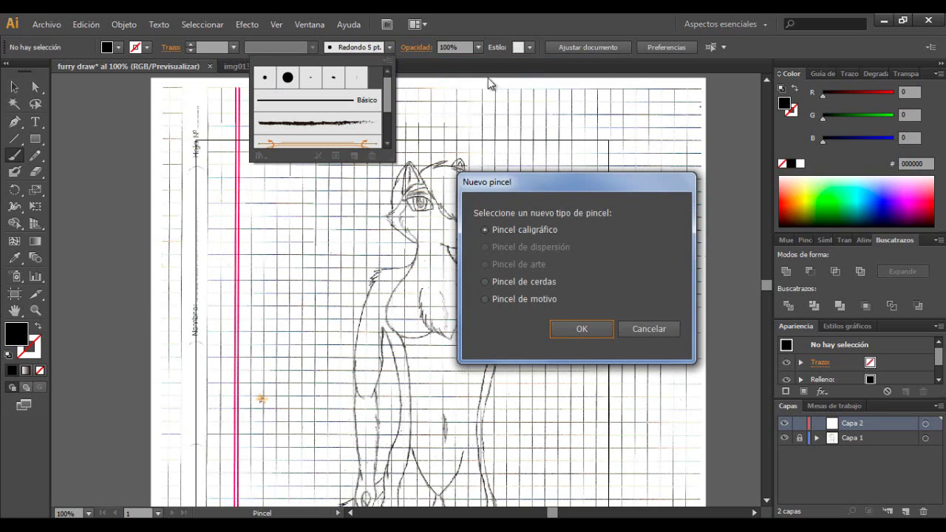
click(583, 330)
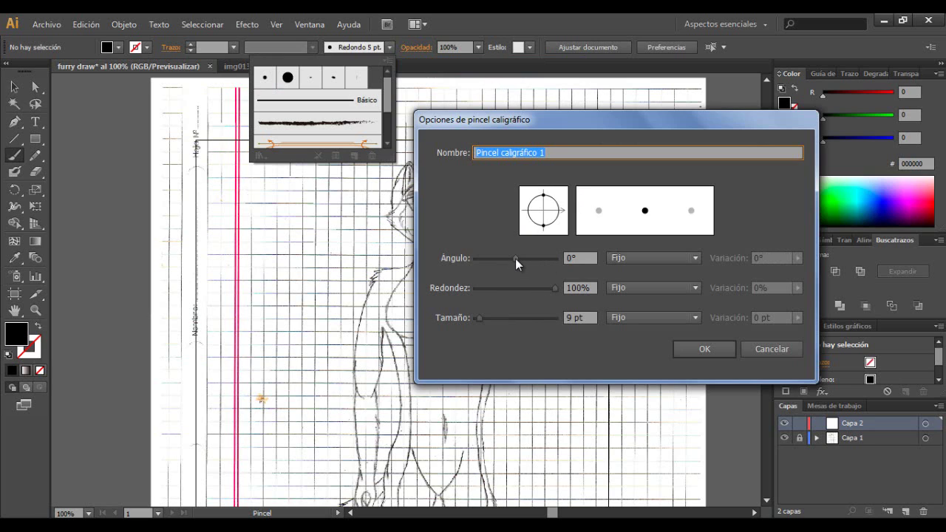
drag(516, 259, 493, 261)
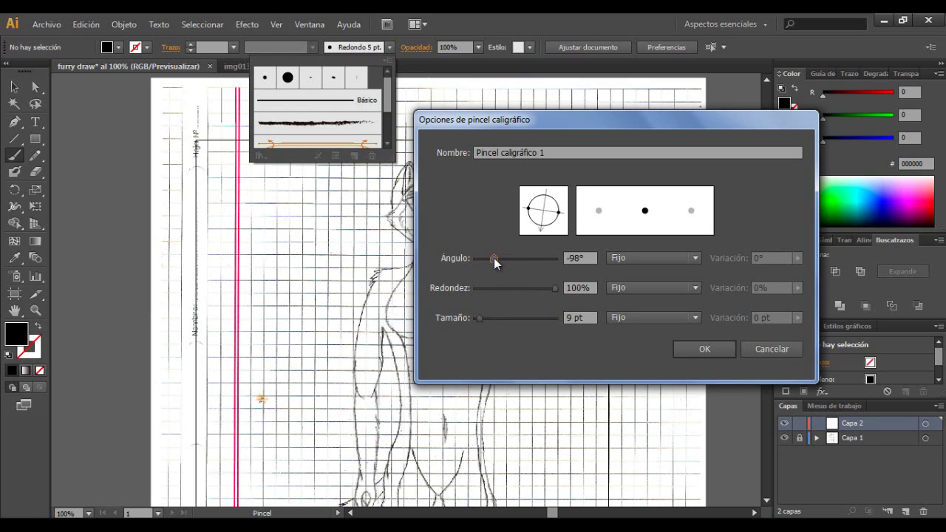
mouse_move(557, 287)
mouse_down()
mouse_move(521, 284)
mouse_move(559, 287)
mouse_up()
key(BackSpace)
text(2)
click(700, 351)
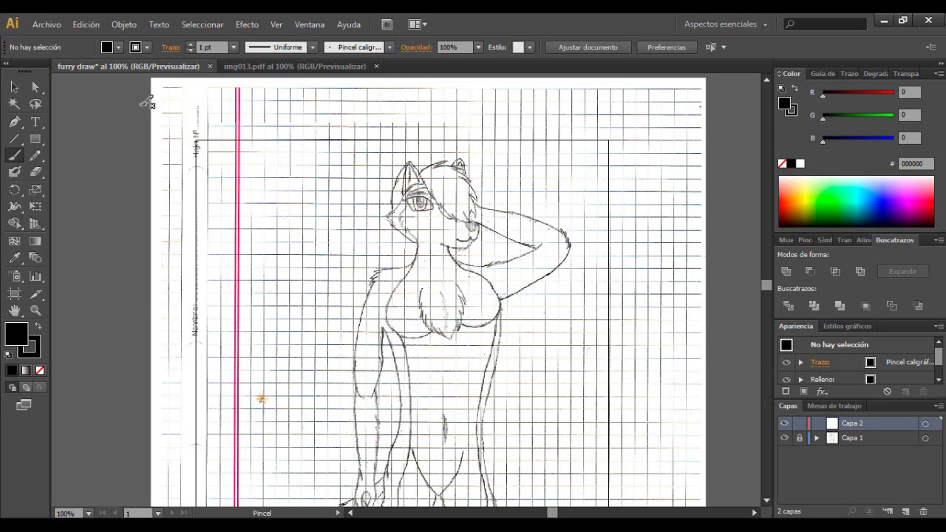
Step: Test the new calligraphic brush with two curved strokes beside the figure and undo both
drag(298, 223, 340, 278)
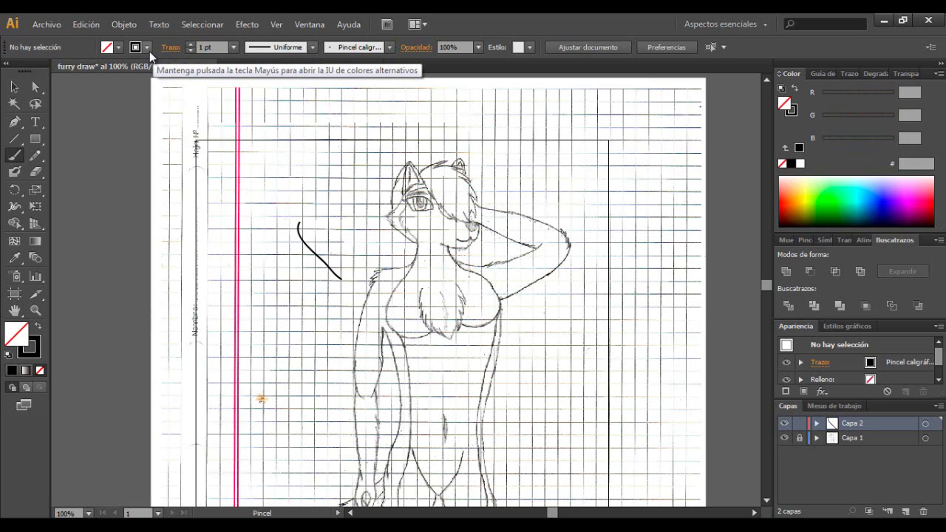
drag(281, 242, 305, 317)
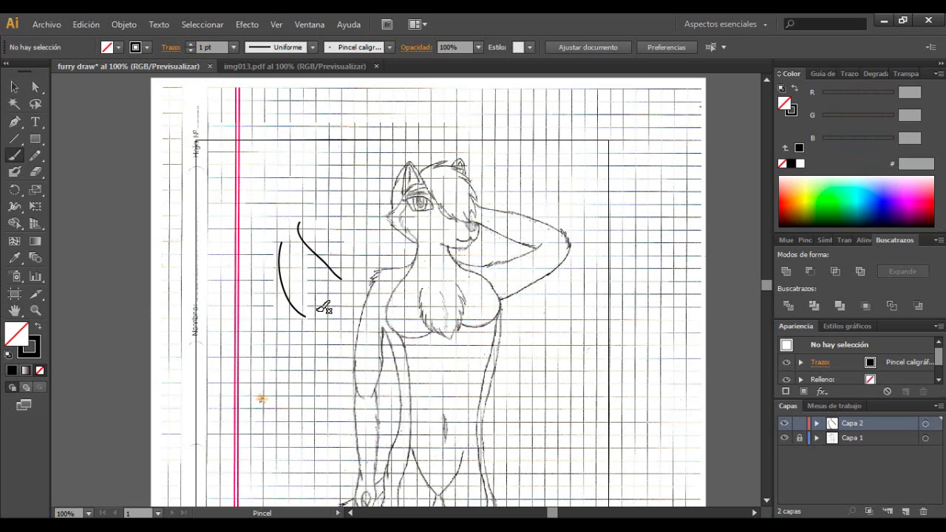
key(ctrl+z)
key(ctrl+z)
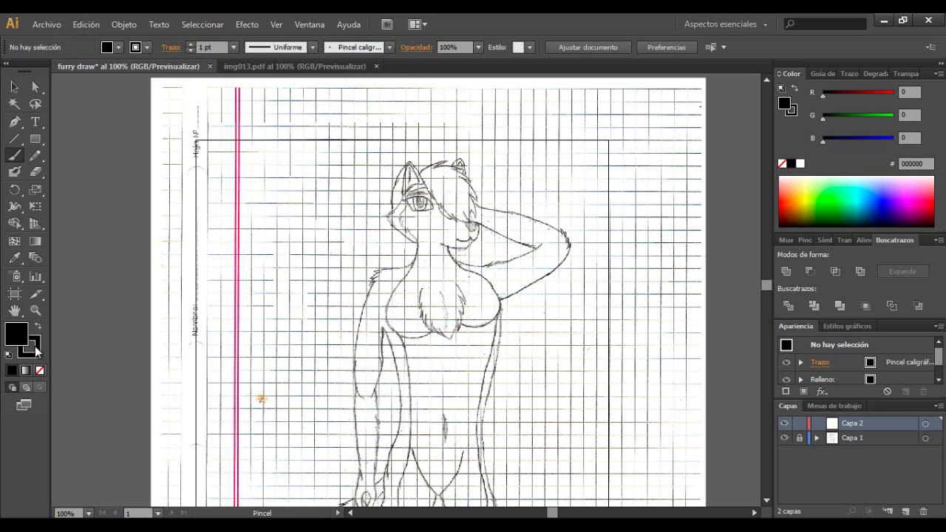
Step: Try setting the fill and the stroke colour to None, test a brush stroke beside the arm, and undo it
click(40, 370)
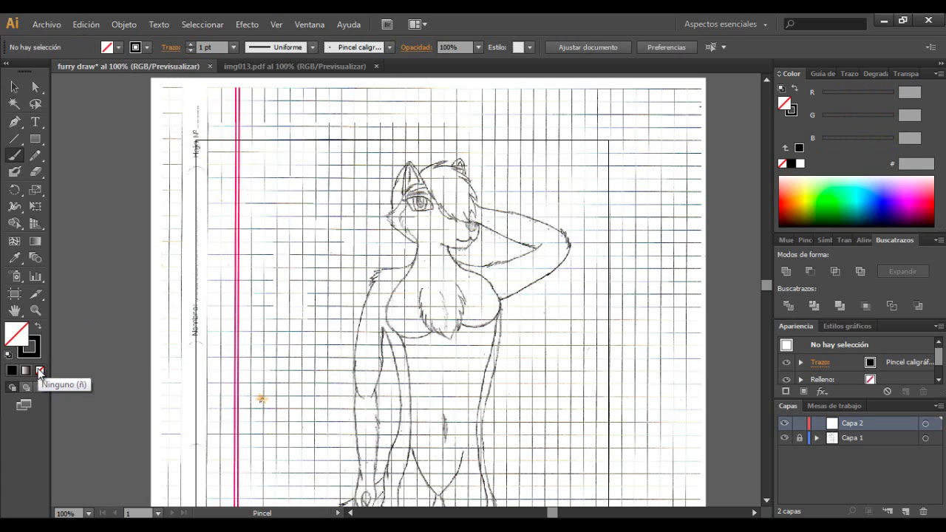
key(ctrl+z)
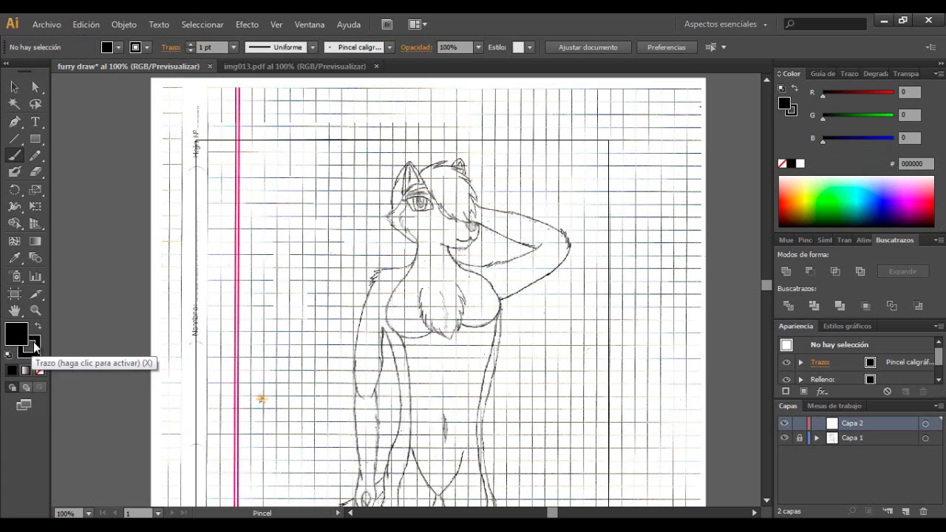
click(34, 348)
click(40, 371)
key(x)
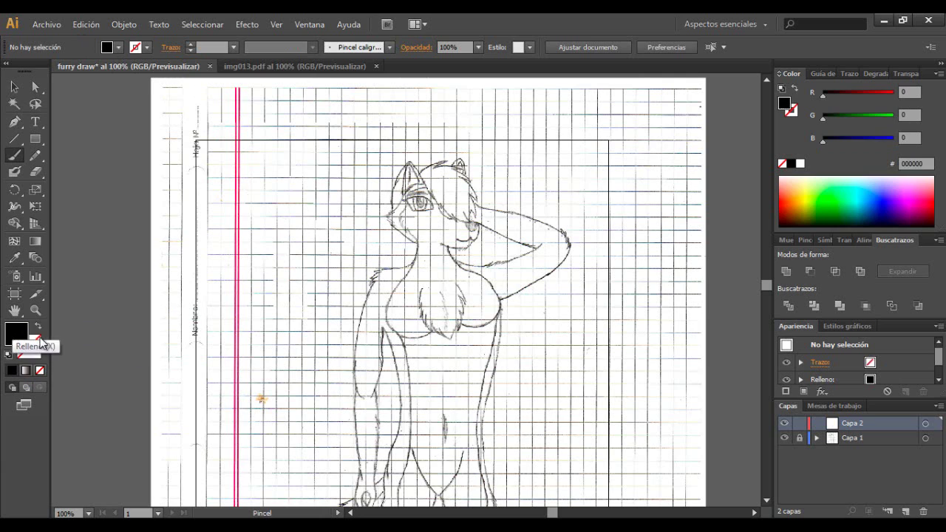
drag(298, 259, 357, 311)
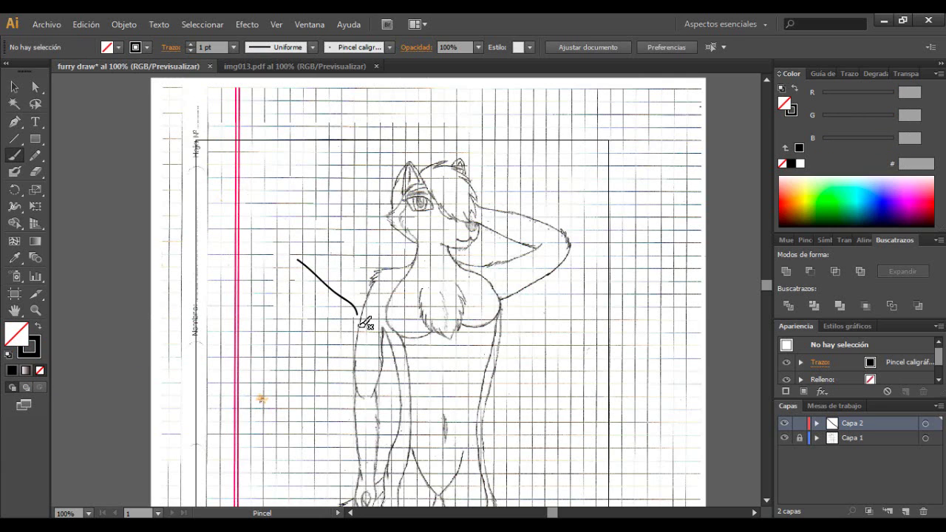
key(ctrl+z)
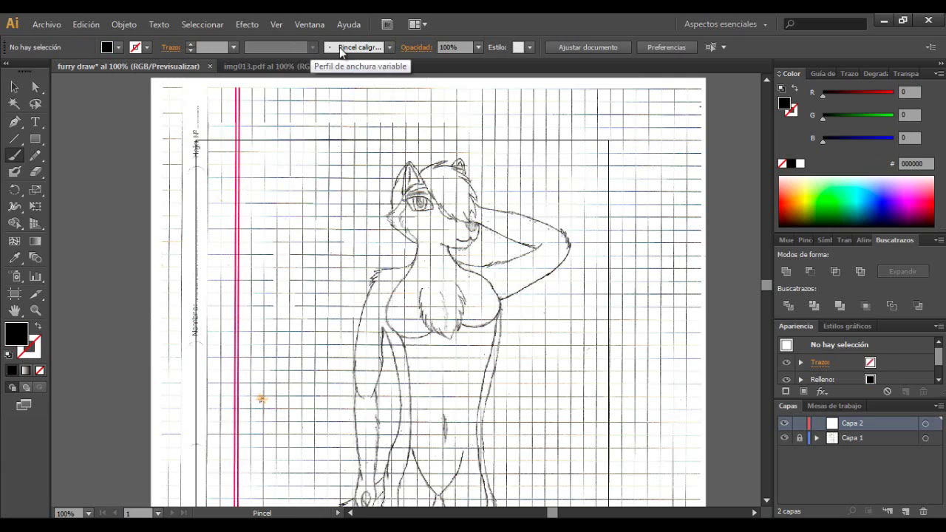
Step: Edit the new calligraphic brush: rename it furry and set its size to 1 pt and its roundness to 35%
click(388, 47)
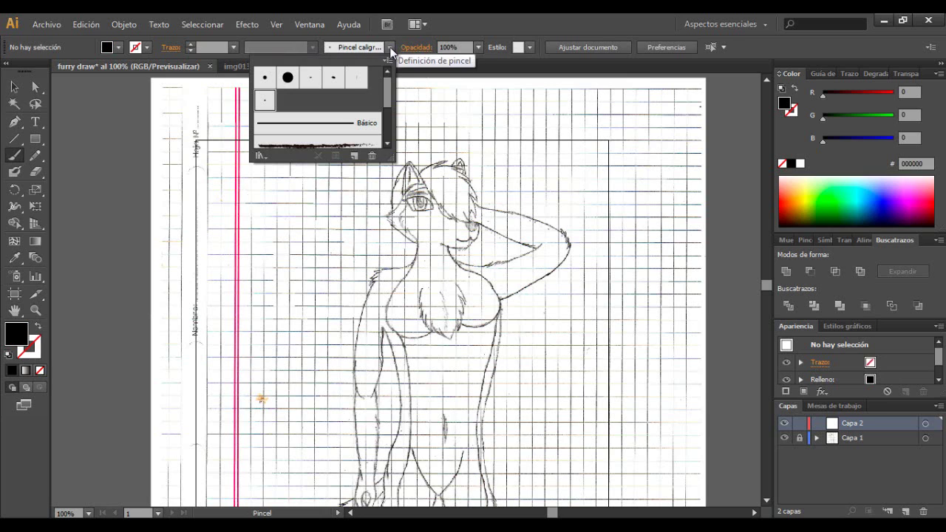
double_click(265, 102)
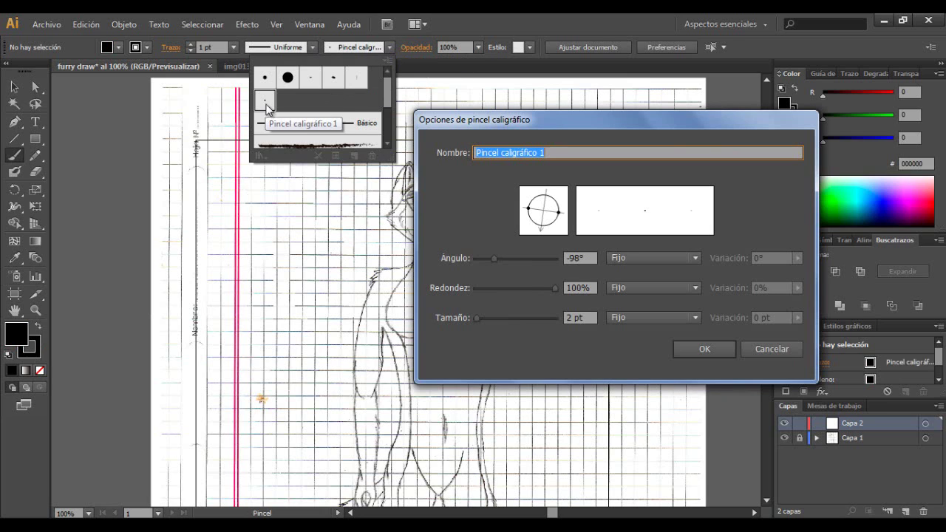
text(furry)
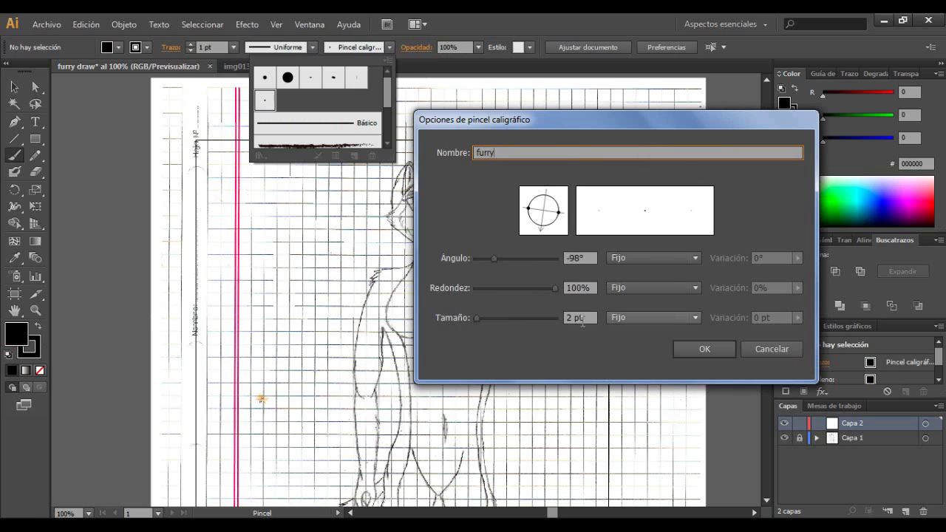
click(569, 317)
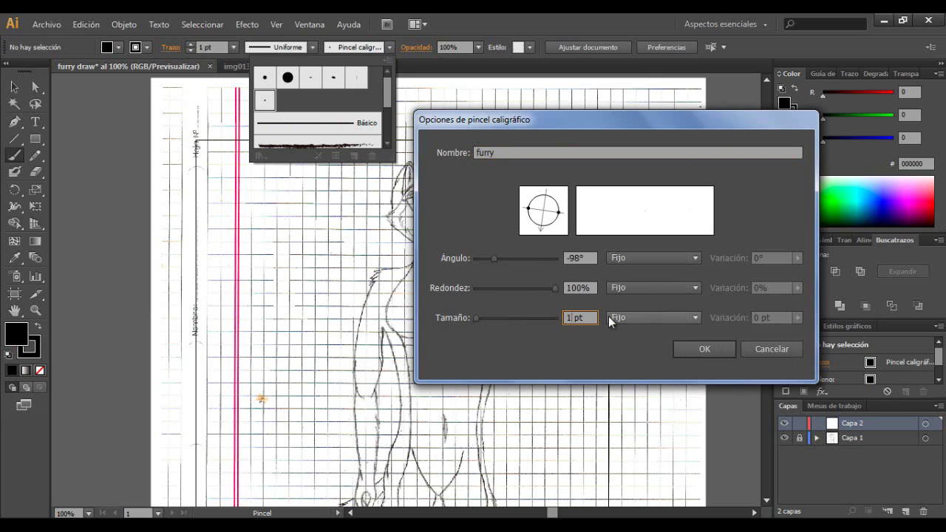
drag(555, 289, 502, 287)
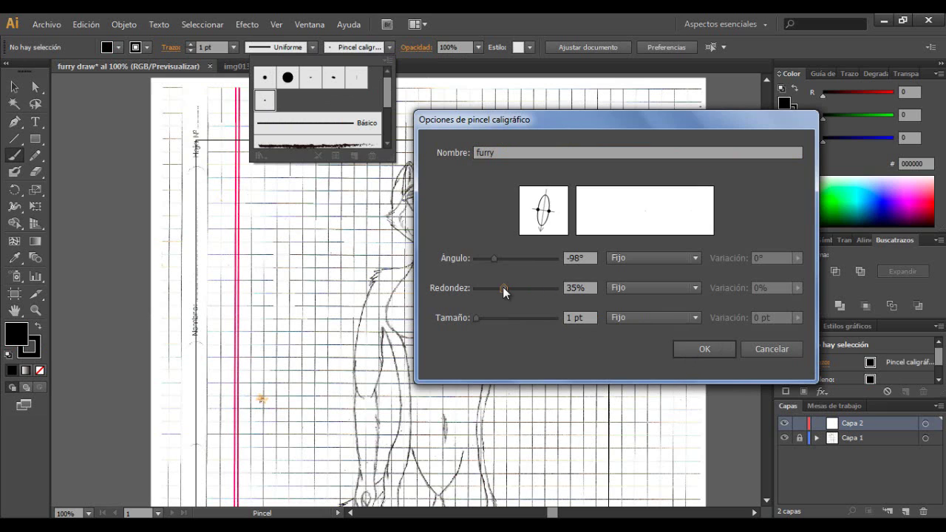
click(705, 349)
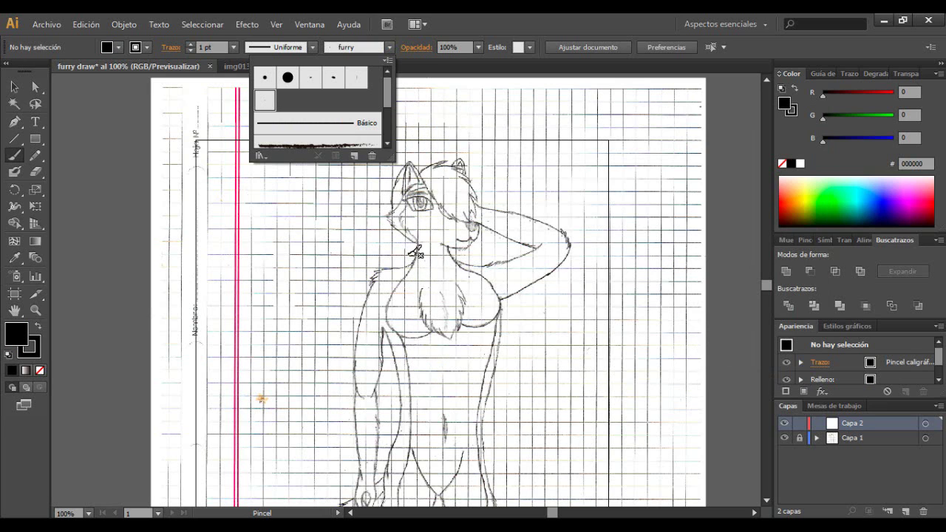
click(287, 211)
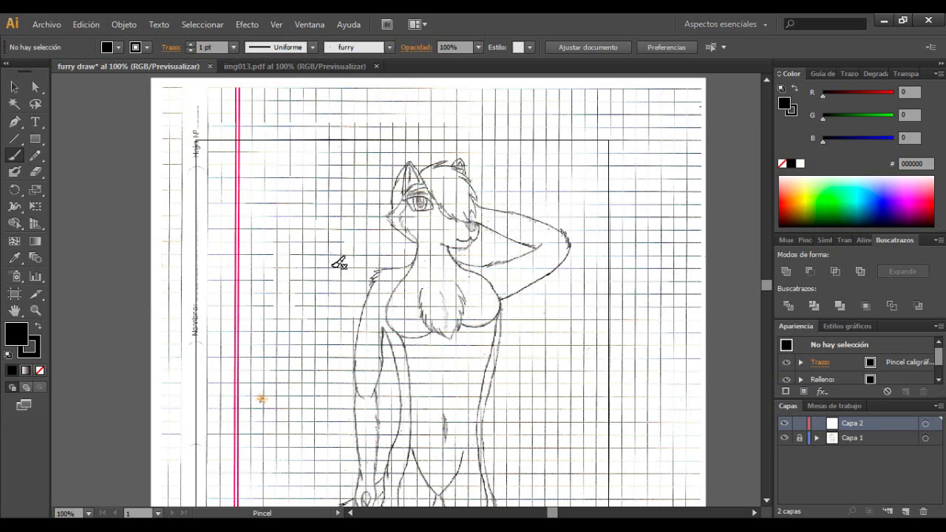
Step: Test the furry brush with several thin curved strokes beside the figure and undo them
drag(322, 241, 335, 298)
drag(297, 238, 321, 330)
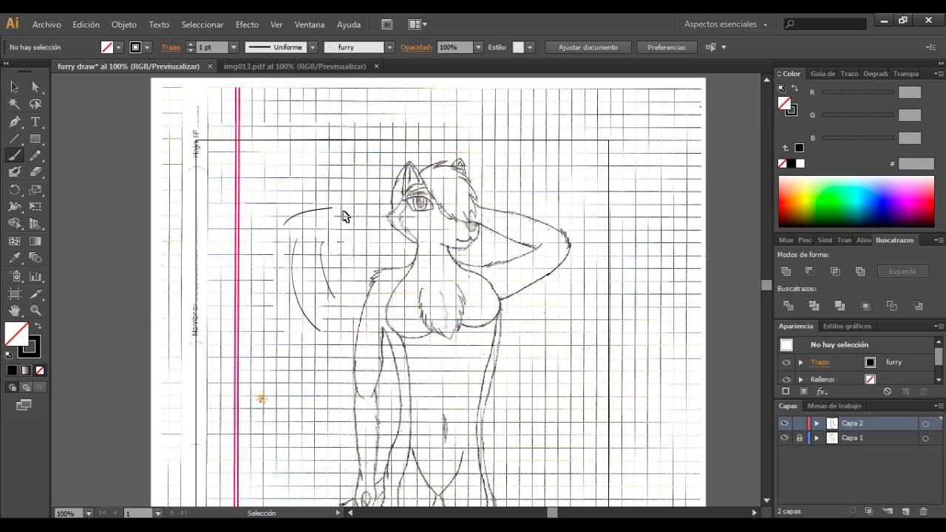
key(ctrl+z)
key(ctrl+z)
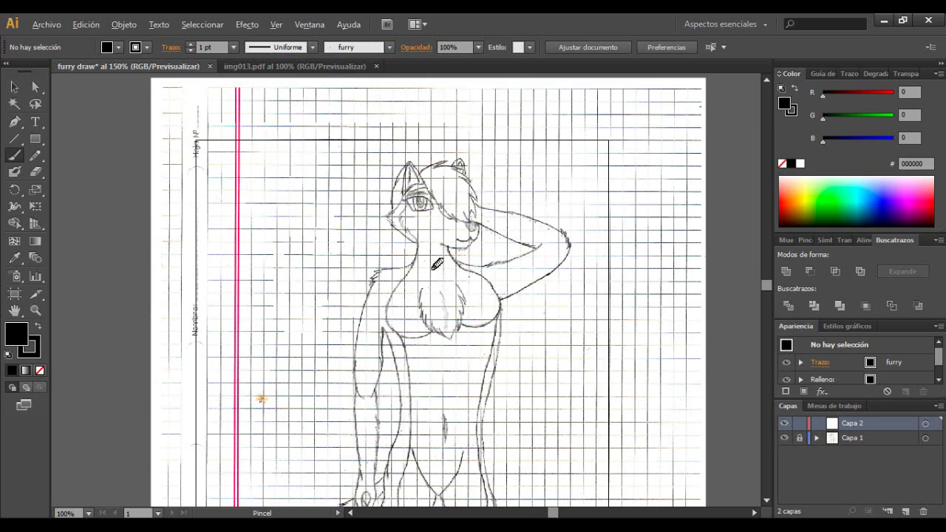
Step: Trace the line from the jaw down the neck to the shoulder with the furry brush, undoing and redrawing strokes that miss the sketch
scroll(439, 265, up, 2)
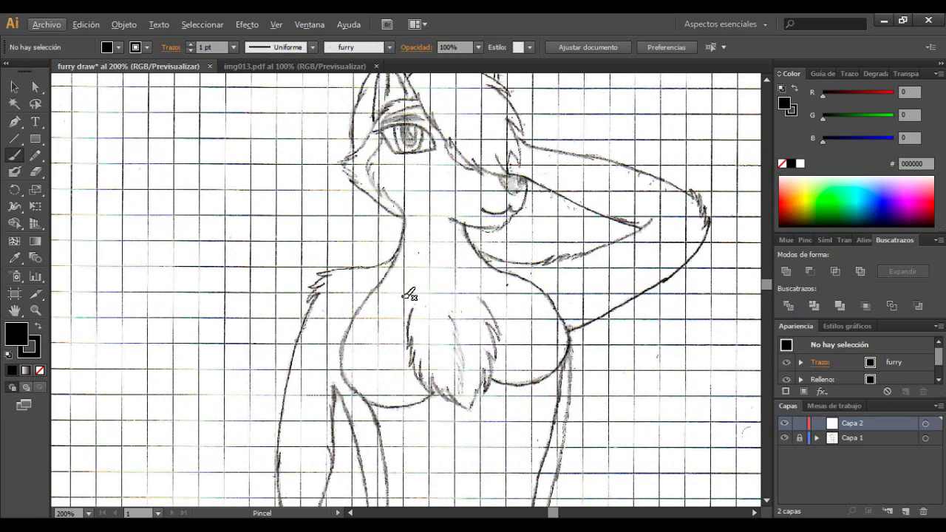
drag(406, 220, 403, 216)
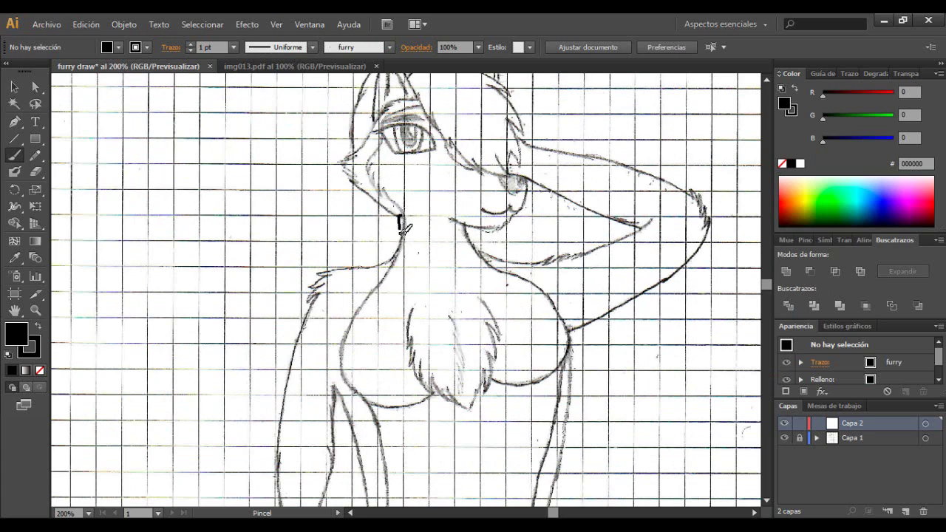
drag(386, 263, 377, 267)
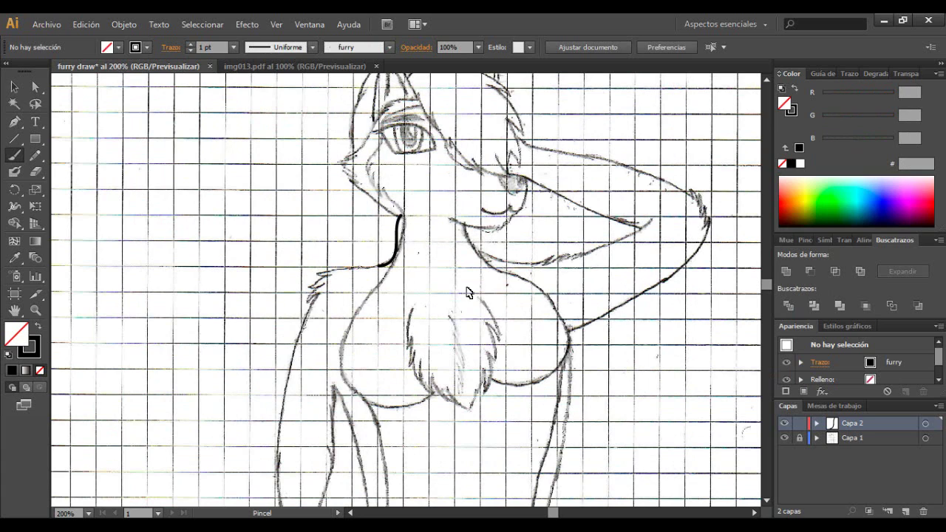
key(ctrl+z)
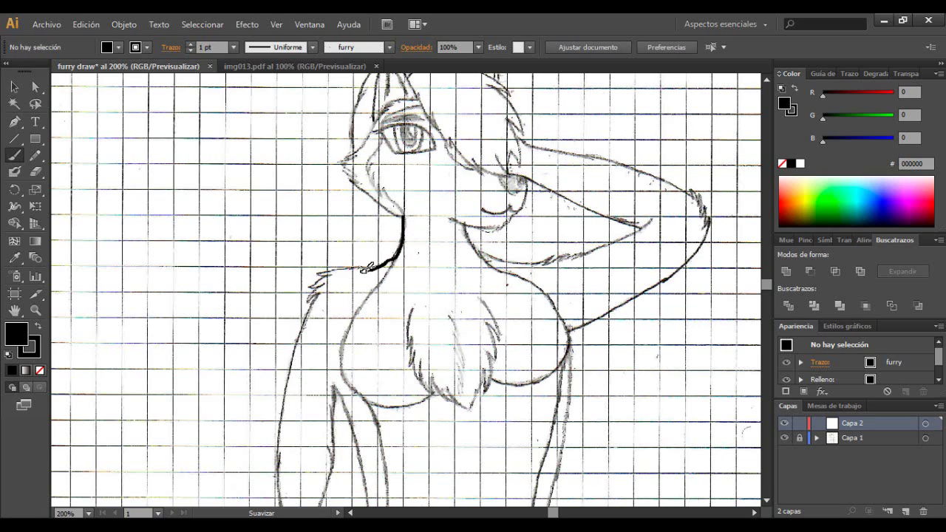
drag(367, 268, 353, 273)
key(ctrl+z)
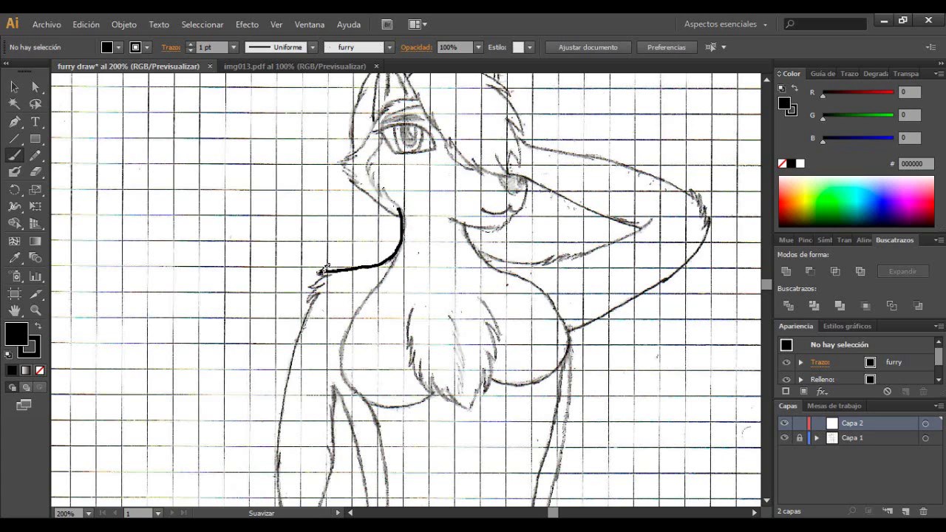
drag(325, 268, 318, 273)
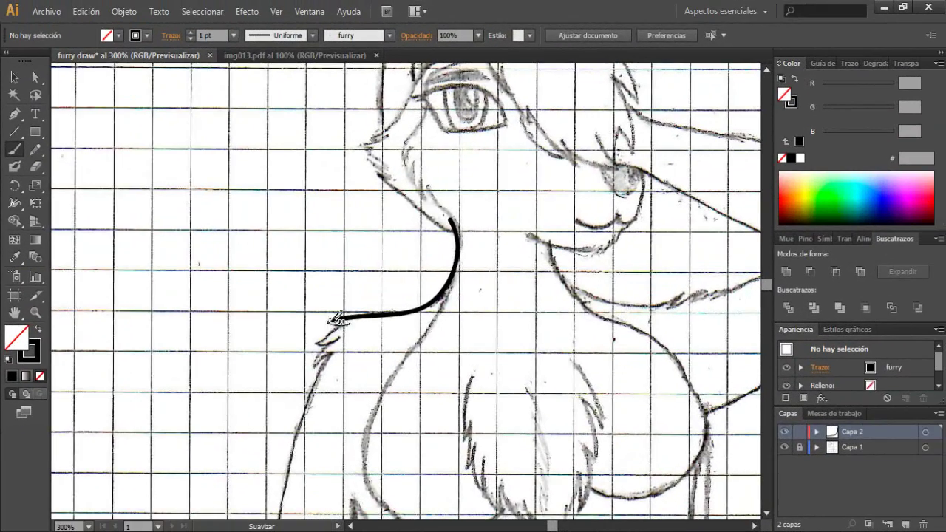
Step: Try further brush strokes near the shoulder tuft, toggling the visibility of sketch layer Capa 1, and undo the strokes
scroll(347, 290, down, 1)
mouse_move(348, 290)
mouse_down()
mouse_move(324, 297)
mouse_move(351, 304)
mouse_move(329, 241)
mouse_move(326, 275)
mouse_up()
scroll(333, 296, down, 1)
key(ctrl+z)
scroll(367, 260, down, 5)
click(785, 448)
click(785, 447)
scroll(410, 288, up, 4)
mouse_move(209, 172)
mouse_down()
mouse_move(207, 193)
mouse_move(254, 260)
mouse_up()
key(super)
key(super)
scroll(317, 213, up, 2)
key(ctrl+z)
key(ctrl+z)
key(ctrl+z)
key(ctrl+z)
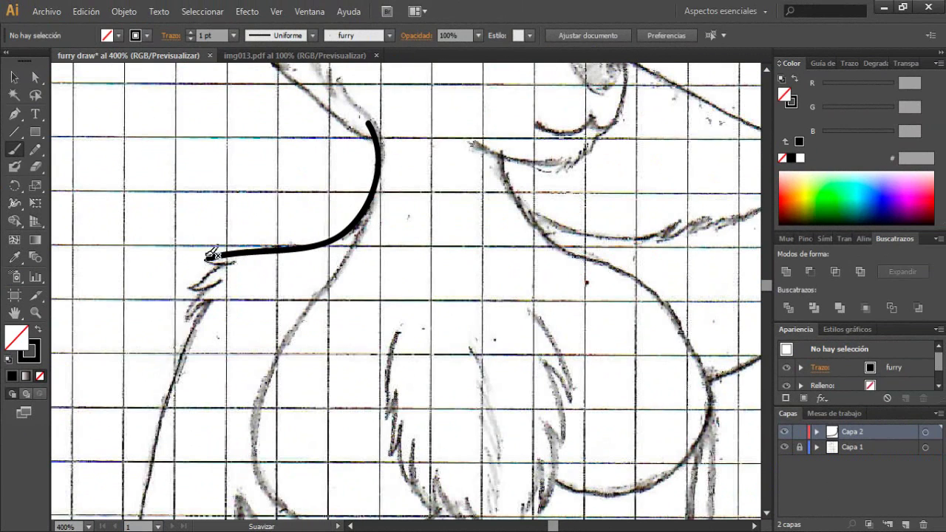
Step: Trace the jagged fur tufts on the shoulder at the end of the neck line, undoing a stray stroke
mouse_move(227, 262)
mouse_down()
mouse_move(201, 281)
mouse_move(213, 289)
mouse_move(210, 260)
mouse_up()
scroll(235, 283, down, 1)
key(ctrl+z)
scroll(224, 255, down, 1)
scroll(209, 257, down, 3)
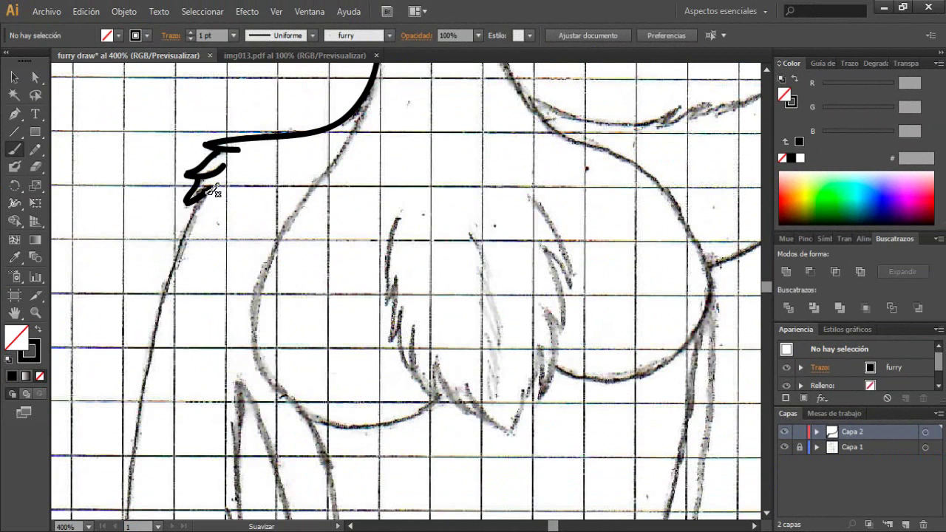
Step: Trace the outer edge of the upper arm from the shoulder tufts down to the curved end at the elbow
mouse_move(214, 191)
mouse_down()
mouse_move(159, 328)
mouse_move(130, 503)
mouse_up()
scroll(177, 270, down, 5)
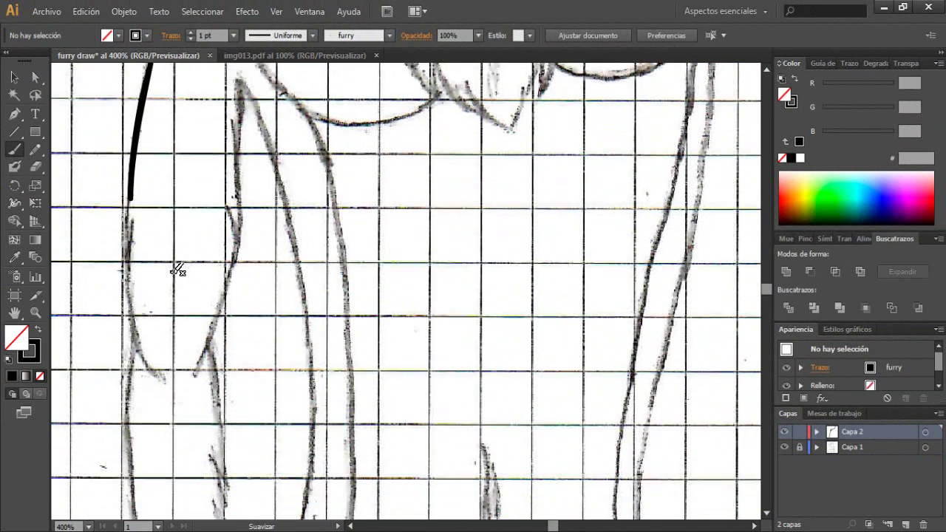
scroll(178, 270, down, 1)
mouse_move(132, 178)
mouse_down()
mouse_move(131, 222)
mouse_move(164, 348)
mouse_up()
scroll(222, 169, down, 7)
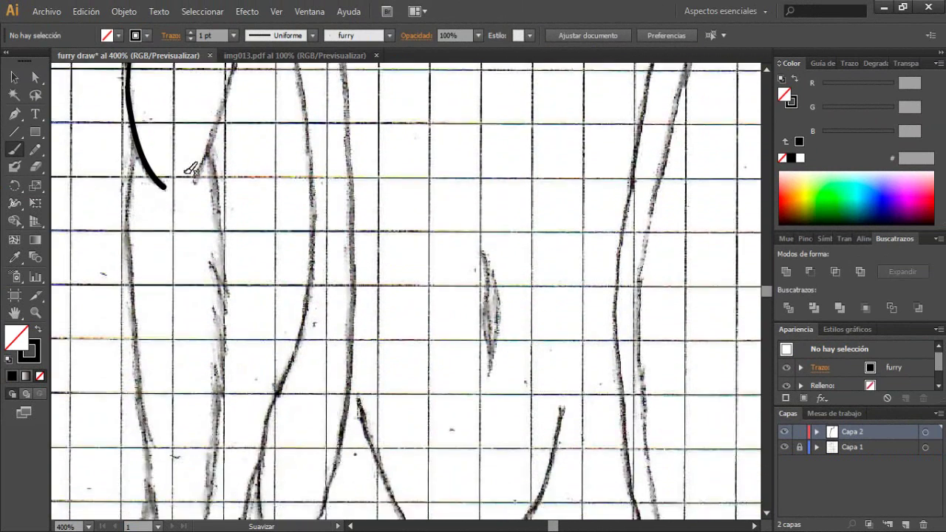
Step: Trace the outer edge of the forearm from the elbow to the wrist and on along the outer edge of the hand
scroll(191, 169, down, 2)
mouse_move(133, 111)
mouse_down()
mouse_move(136, 240)
mouse_move(167, 485)
mouse_up()
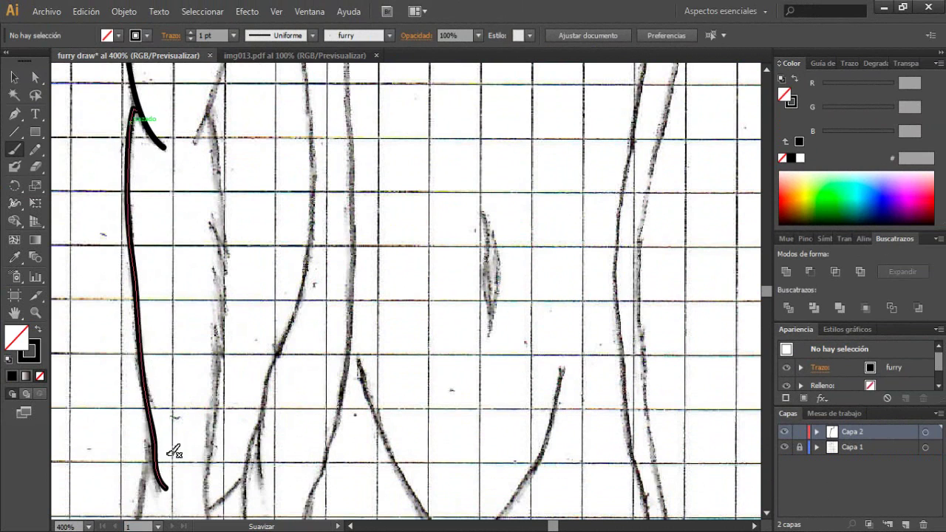
scroll(162, 355, down, 8)
mouse_move(155, 261)
mouse_down()
mouse_move(138, 362)
mouse_move(155, 451)
mouse_move(164, 452)
mouse_up()
drag(131, 391, 164, 453)
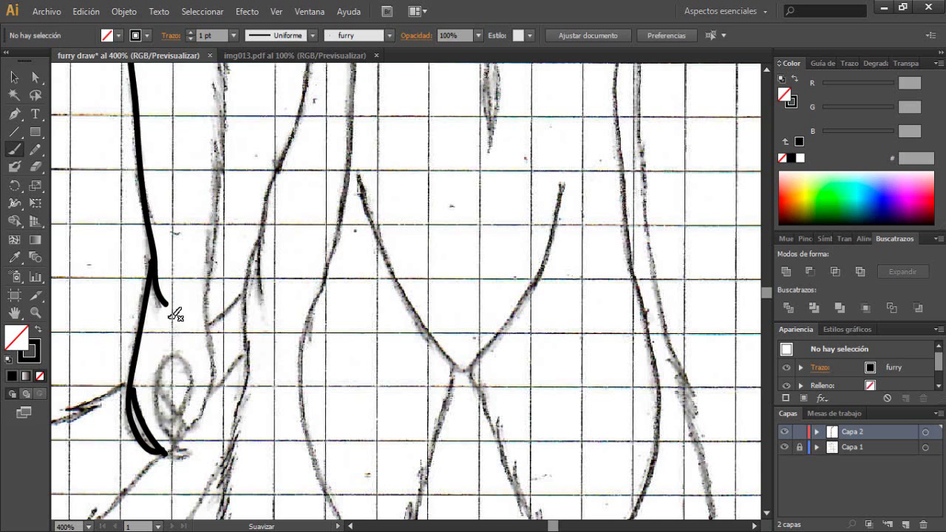
Step: Trace the looped thumb of the lowered hand and the inner edge of the hand up to the wrist
scroll(175, 315, down, 1)
mouse_move(190, 393)
mouse_down()
mouse_move(216, 339)
mouse_move(211, 240)
mouse_up()
scroll(235, 357, down, 4)
scroll(236, 357, up, 5)
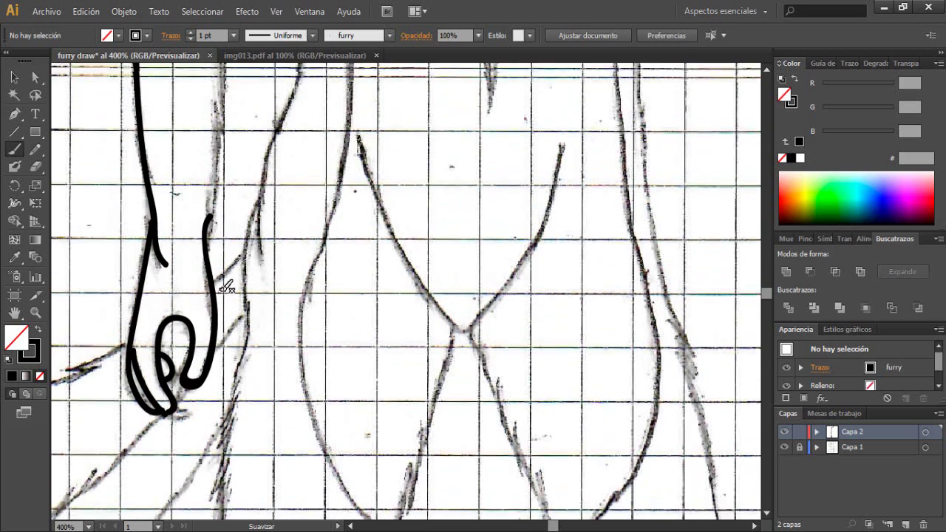
Step: Trace the inner edge of the lowered forearm from the wrist up to the elbow, including its overlapping fur tufts
key(ctrl+z)
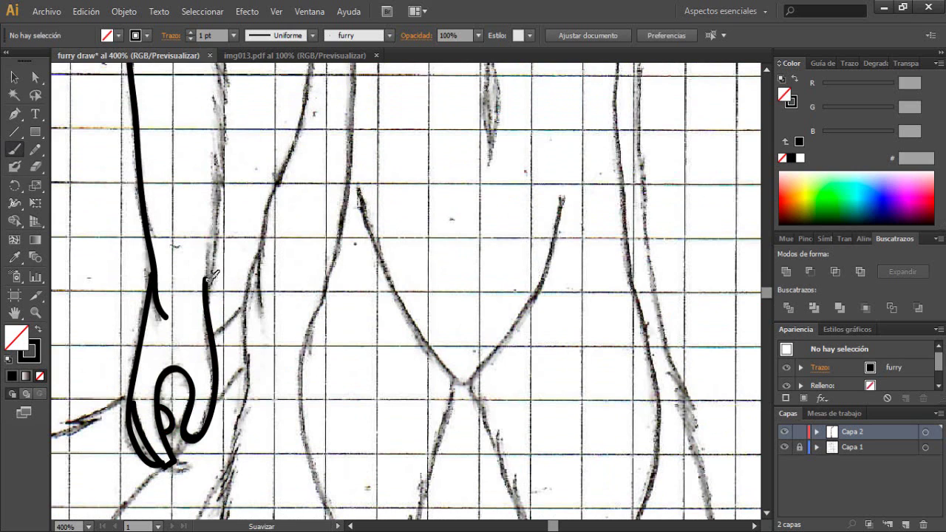
drag(206, 280, 219, 153)
key(ctrl+z)
mouse_move(205, 279)
mouse_down()
mouse_move(221, 191)
mouse_move(216, 105)
mouse_up()
scroll(223, 177, up, 4)
mouse_move(224, 193)
mouse_down()
mouse_move(219, 131)
mouse_move(218, 196)
mouse_move(225, 259)
mouse_up()
scroll(214, 125, up, 3)
key(ctrl+z)
mouse_move(207, 128)
mouse_down()
mouse_move(220, 164)
mouse_move(224, 259)
mouse_up()
key(ctrl+z)
Step: Trace the inner edge of the lowered upper arm from the elbow up toward the armpit
scroll(222, 247, up, 6)
mouse_move(199, 365)
mouse_down()
mouse_move(229, 292)
mouse_move(235, 111)
mouse_up()
scroll(251, 181, up, 3)
scroll(248, 133, down, 1)
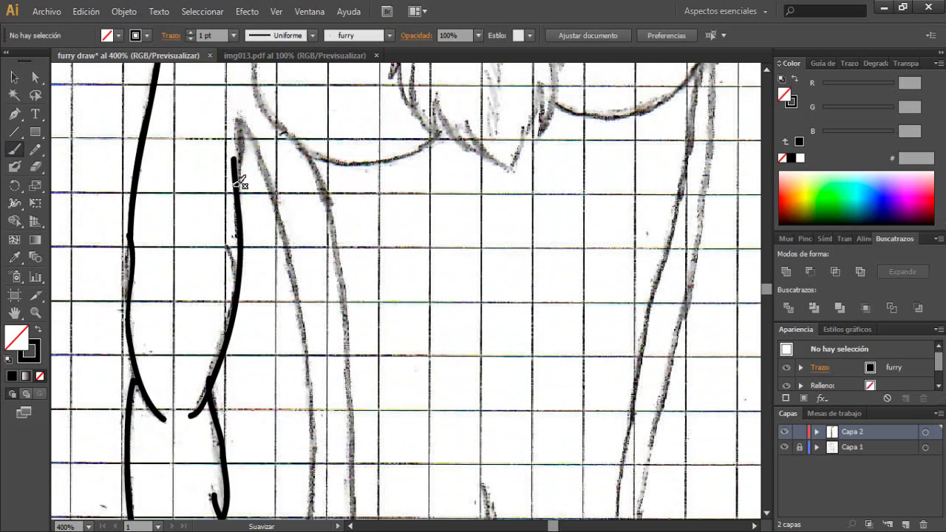
Step: Trace the side of the torso beside the lowered arm, from the armpit past the waist to the fur tip at the hip
mouse_move(238, 181)
mouse_down()
mouse_move(238, 119)
mouse_move(275, 211)
mouse_move(314, 403)
mouse_move(311, 510)
mouse_up()
scroll(308, 479, down, 2)
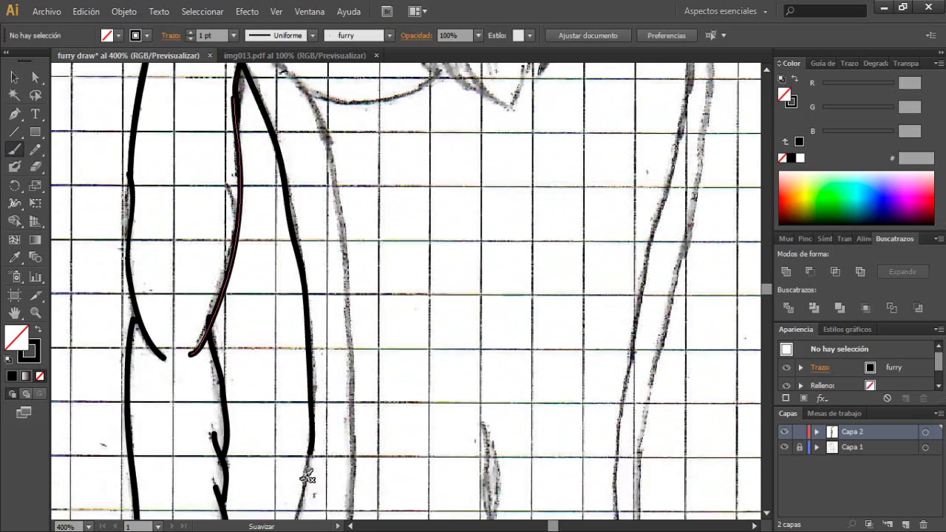
scroll(312, 437, down, 4)
scroll(403, 403, up, 4)
scroll(285, 106, down, 4)
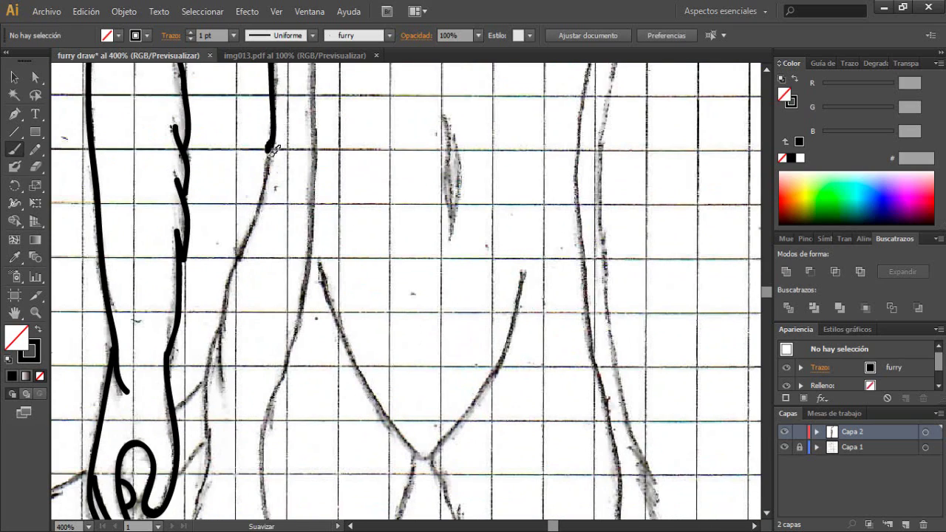
mouse_move(275, 141)
mouse_down()
mouse_move(232, 265)
mouse_move(221, 384)
mouse_up()
scroll(249, 332, down, 2)
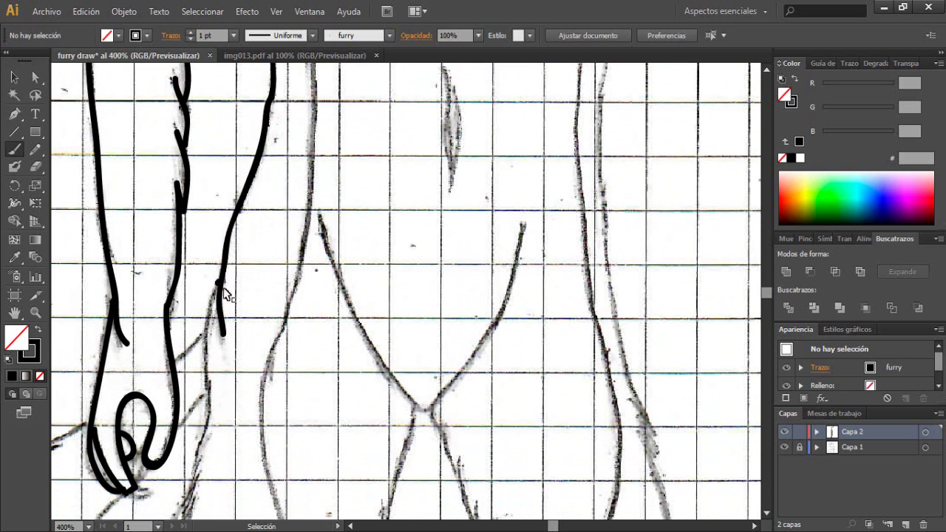
Step: Trace the outer edge of the thigh below the lowered arm, from the hip down through its fur tufts, redoing a misplaced stroke
drag(220, 289, 200, 468)
scroll(220, 261, down, 3)
key(ctrl+z)
mouse_move(199, 278)
mouse_down()
mouse_move(180, 333)
mouse_move(184, 392)
mouse_move(183, 310)
mouse_move(191, 497)
mouse_up()
scroll(185, 392, down, 4)
scroll(196, 495, down, 6)
scroll(222, 316, down, 4)
Step: Trace the outer edge of the same leg from the knee tuft down the lower leg to the foot
scroll(202, 318, left, 2)
mouse_move(244, 209)
mouse_down()
mouse_move(188, 323)
mouse_move(207, 298)
mouse_up()
key(ctrl+z)
scroll(206, 214, down, 4)
drag(186, 198, 116, 516)
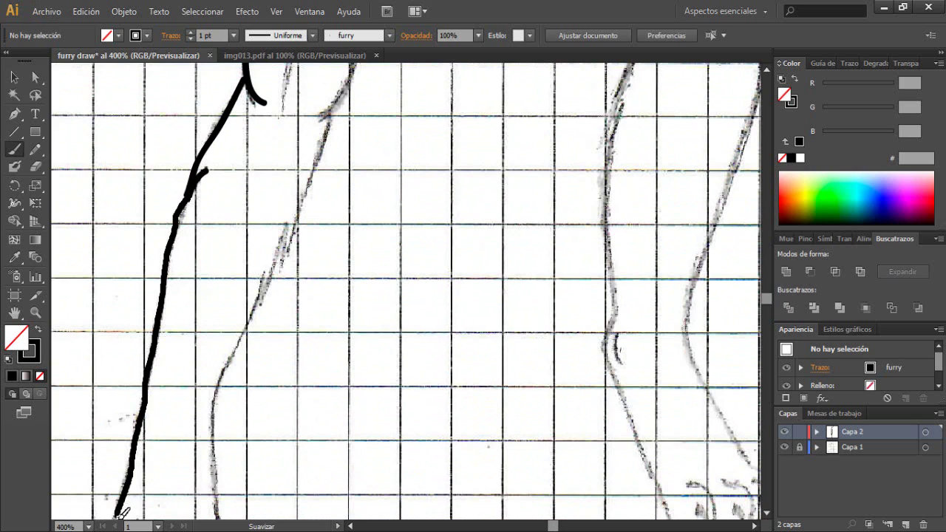
scroll(112, 362, down, 5)
Step: Trace the rounded toes of the first foot, starting from the outermost one
mouse_move(114, 365)
mouse_down()
mouse_move(116, 402)
mouse_move(133, 388)
mouse_move(124, 421)
mouse_move(110, 404)
mouse_move(172, 414)
mouse_move(142, 425)
mouse_up()
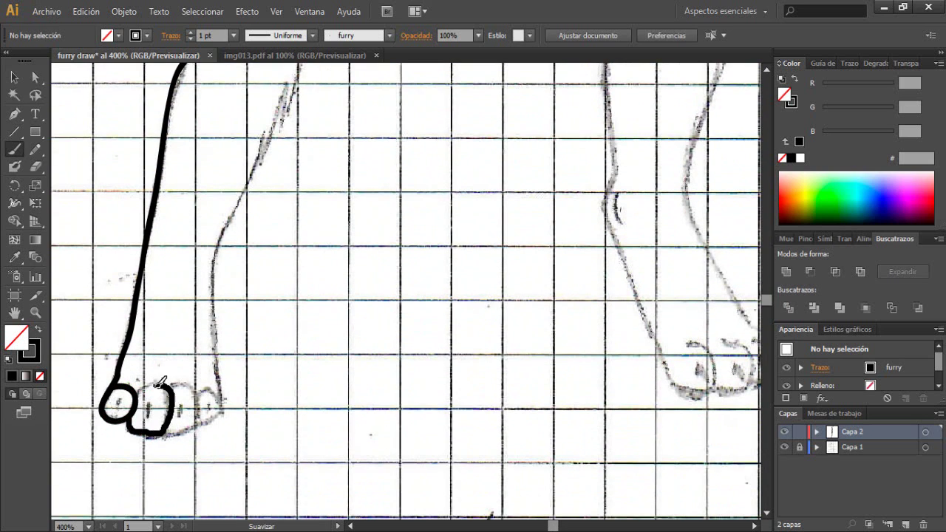
drag(135, 392, 180, 385)
drag(165, 436, 164, 434)
mouse_move(196, 393)
mouse_down()
mouse_move(210, 391)
mouse_move(207, 426)
mouse_up()
key(ctrl+z)
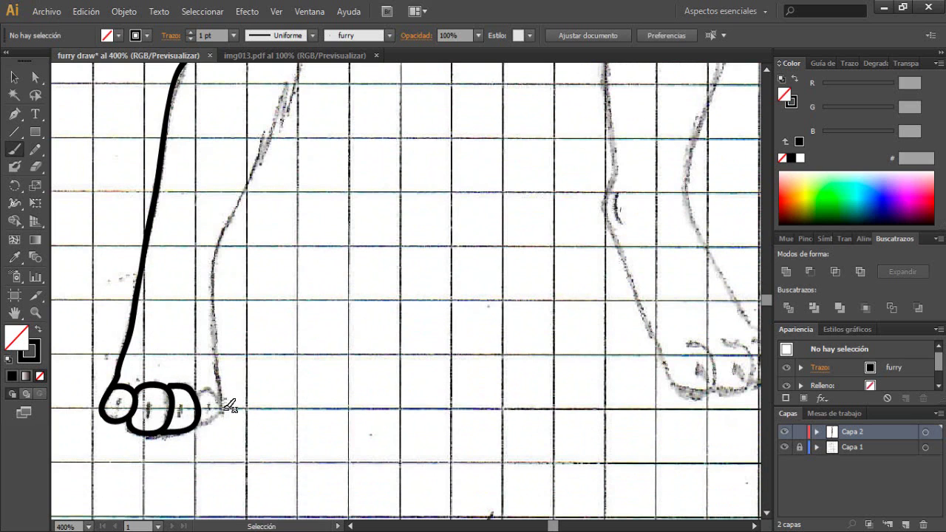
key(ctrl+z)
Step: Trace the inner edge of the first foot from the last toe up past the ankle to the lower calf
mouse_move(197, 395)
mouse_down()
mouse_move(222, 403)
mouse_move(201, 426)
mouse_move(221, 401)
mouse_move(213, 325)
mouse_move(264, 155)
mouse_up()
key(ctrl+z)
key(ctrl+z)
scroll(216, 418, up, 1)
scroll(263, 268, up, 3)
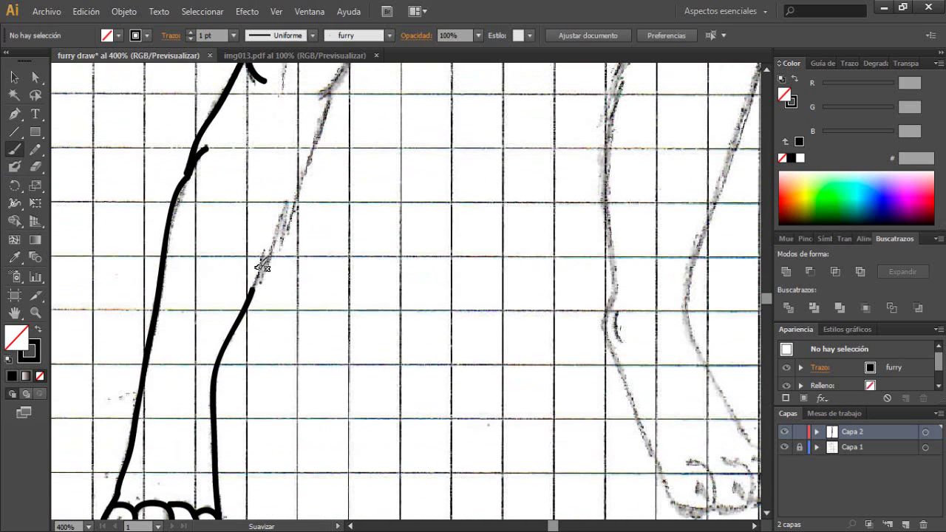
Step: Trace the pointed fur tufts on the inner calf and the line from them up to the knee
drag(274, 248, 285, 203)
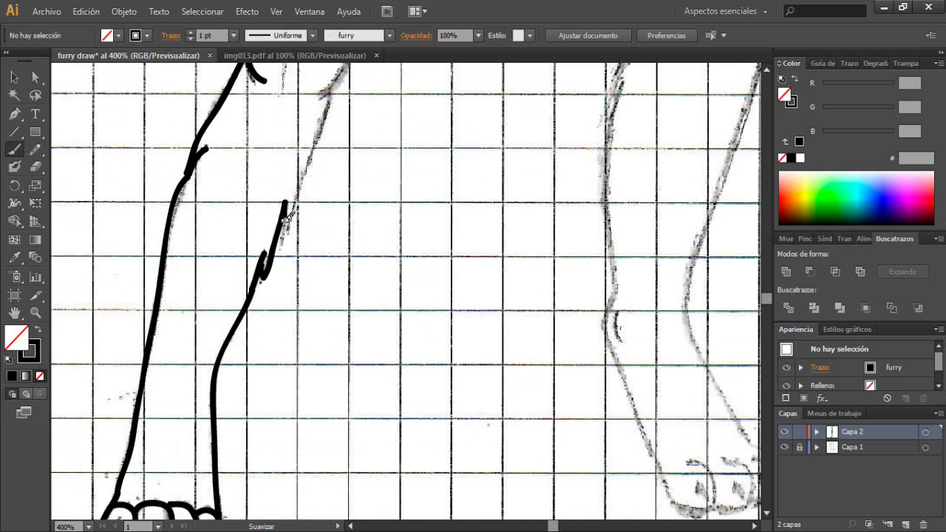
mouse_move(285, 243)
mouse_down()
mouse_move(324, 120)
mouse_move(327, 95)
mouse_up()
scroll(327, 296, up, 4)
key(ctrl+z)
drag(287, 355, 327, 225)
key(ctrl+z)
scroll(327, 239, up, 3)
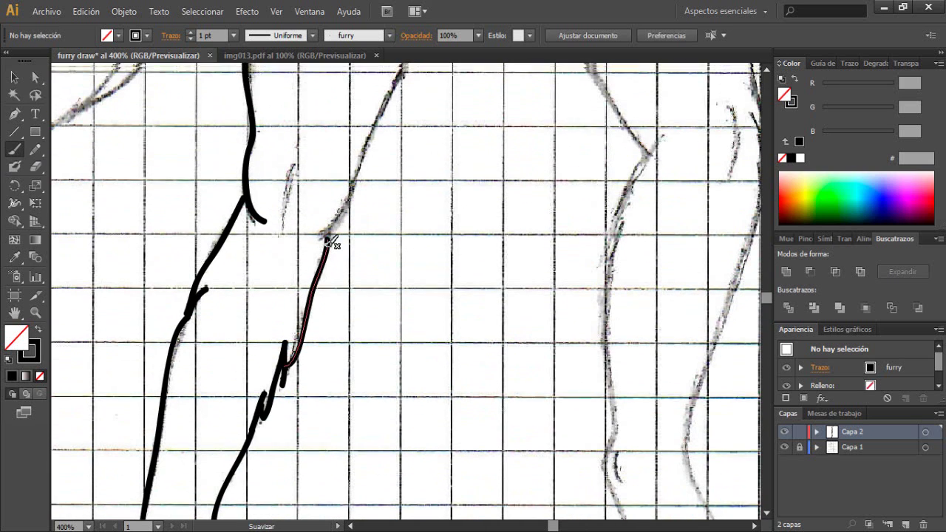
Step: Trace the inner edge of the first thigh from the knee upward, including its fur tufts, redoing stray strokes
drag(327, 348, 376, 245)
key(ctrl+z)
key(b)
mouse_move(324, 350)
mouse_down()
mouse_move(421, 153)
mouse_move(444, 78)
mouse_up()
scroll(444, 78, up, 5)
key(ctrl+z)
mouse_move(325, 505)
mouse_down()
mouse_move(347, 475)
mouse_move(374, 396)
mouse_move(427, 305)
mouse_move(438, 234)
mouse_move(434, 291)
mouse_up()
drag(435, 291, 480, 109)
scroll(488, 144, up, 3)
key(ctrl+z)
drag(441, 325, 483, 170)
key(ctrl+z)
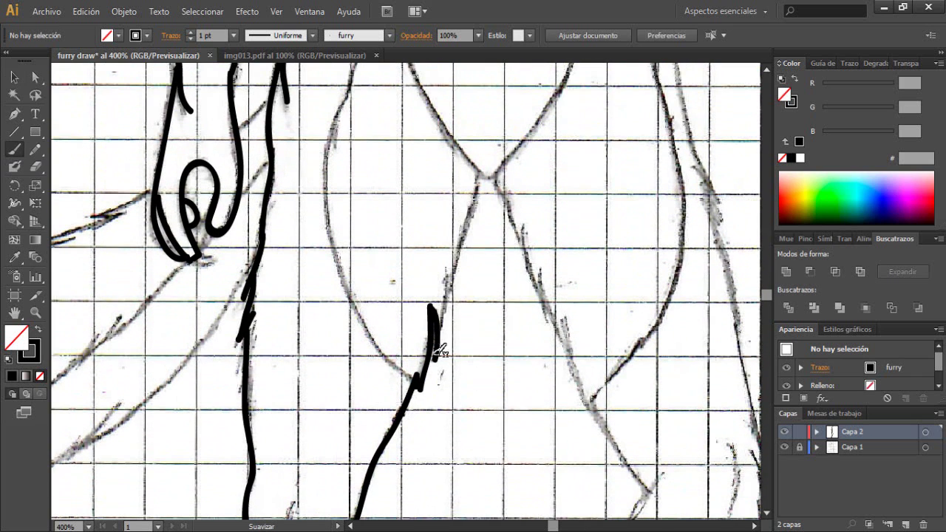
Step: Trace the rest of the inner thigh up to the crotch and down the other inner thigh through its tufts to the knee
key(ctrl+z)
mouse_move(442, 333)
mouse_down()
mouse_move(482, 172)
mouse_move(499, 170)
mouse_move(561, 346)
mouse_up()
key(ctrl+z)
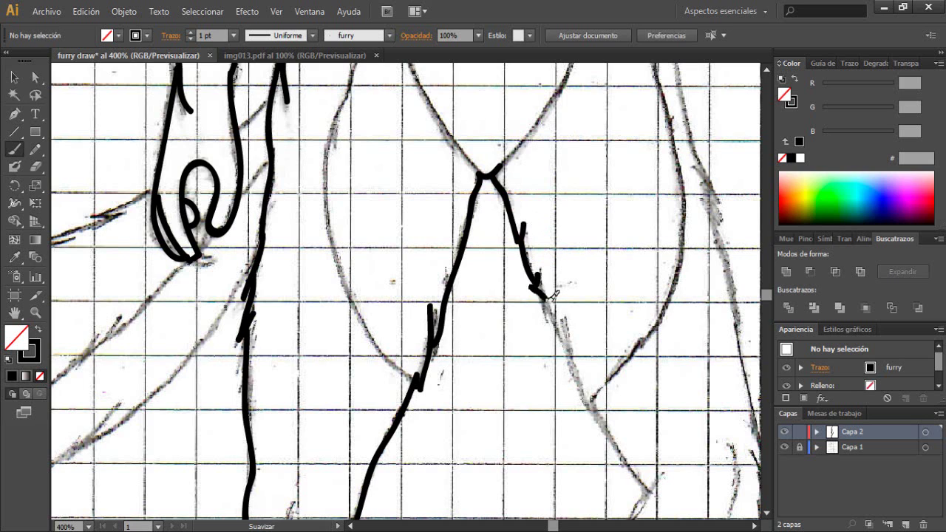
mouse_move(538, 282)
mouse_down()
mouse_move(584, 403)
mouse_move(635, 467)
mouse_move(569, 348)
mouse_up()
key(ctrl+z)
mouse_move(566, 317)
mouse_down()
mouse_move(593, 401)
mouse_move(651, 488)
mouse_up()
scroll(606, 352, down, 5)
Step: Trace the inner edge of the second lower leg from the knee to the foot, plus the small curved mark at the ankle
mouse_move(659, 199)
mouse_down()
mouse_move(619, 283)
mouse_move(609, 365)
mouse_move(622, 472)
mouse_move(618, 237)
mouse_move(623, 307)
mouse_move(675, 441)
mouse_move(717, 433)
mouse_move(686, 403)
mouse_up()
mouse_move(617, 250)
mouse_down()
mouse_move(618, 279)
mouse_move(628, 280)
mouse_up()
scroll(632, 288, down, 2)
Step: Trace the rounded toes of the second foot, undoing and redrawing the strokes that miss the sketch
mouse_move(683, 389)
mouse_down()
mouse_move(486, 362)
mouse_move(516, 369)
mouse_move(530, 315)
mouse_up()
key(ctrl+z)
key(ctrl+z)
mouse_move(521, 360)
mouse_down()
mouse_move(556, 342)
mouse_move(531, 315)
mouse_move(570, 338)
mouse_up()
key(ctrl+z)
key(ctrl+z)
mouse_move(522, 360)
mouse_down()
mouse_move(538, 364)
mouse_move(538, 309)
mouse_move(523, 301)
mouse_move(562, 330)
mouse_move(522, 301)
mouse_up()
key(ctrl+z)
key(ctrl+z)
scroll(545, 360, down, 1)
key(ctrl+z)
mouse_move(560, 305)
mouse_down()
mouse_move(574, 309)
mouse_move(565, 349)
mouse_up()
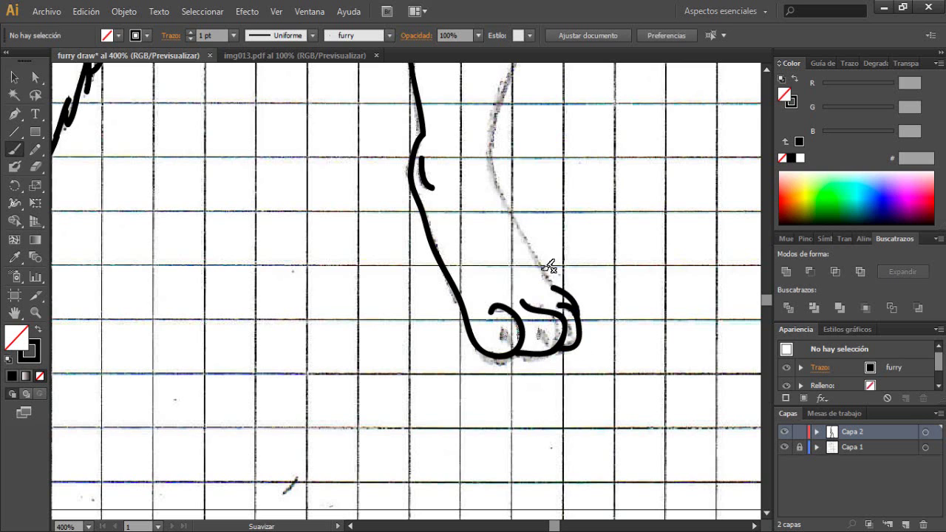
Step: Trace the outer edge of the second leg from the toes up past the ankle to the calf
mouse_move(563, 292)
mouse_down()
mouse_move(534, 241)
mouse_move(502, 77)
mouse_up()
key(ctrl+z)
scroll(560, 338, up, 3)
mouse_move(560, 349)
mouse_down()
mouse_move(512, 259)
mouse_move(535, 306)
mouse_move(500, 146)
mouse_move(527, 85)
mouse_up()
key(ctrl+z)
scroll(571, 202, up, 4)
Step: Remove the badly fitting upper part of the outer calf line and retrace it from the ankle up to the knee
click(36, 167)
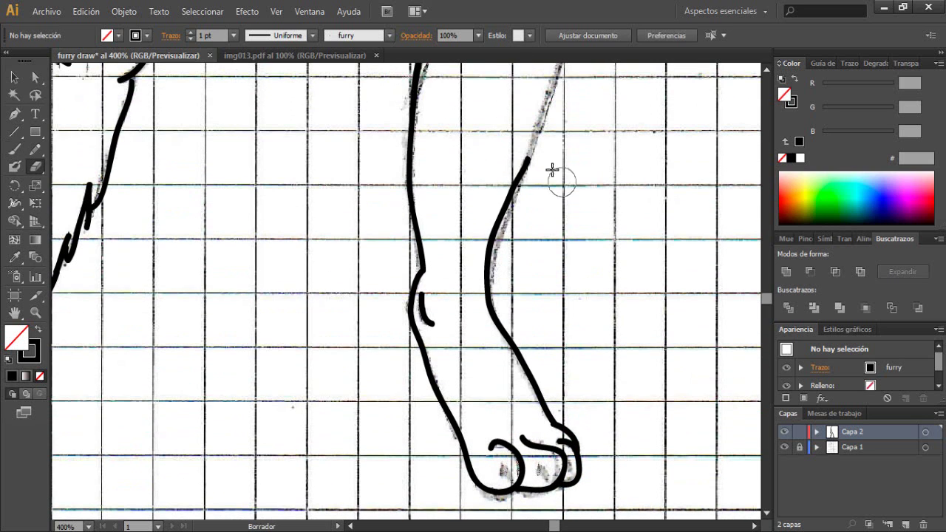
mouse_move(528, 162)
mouse_down()
mouse_move(488, 300)
mouse_move(518, 194)
mouse_move(574, 101)
mouse_up()
key(b)
scroll(499, 374, up, 4)
key(ctrl+z)
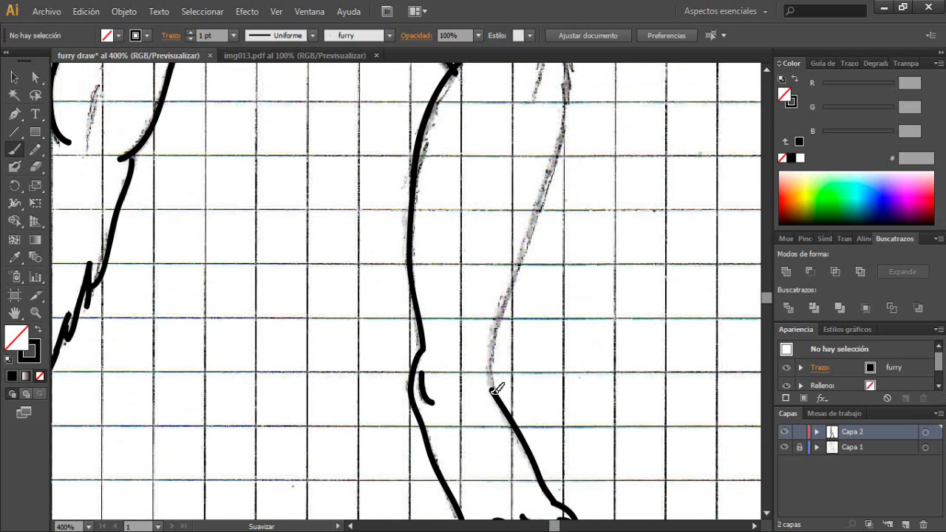
key(ctrl+z)
mouse_move(494, 392)
mouse_down()
mouse_move(500, 317)
mouse_move(563, 138)
mouse_move(495, 359)
mouse_move(572, 84)
mouse_up()
key(ctrl+z)
key(ctrl+z)
scroll(596, 220, up, 4)
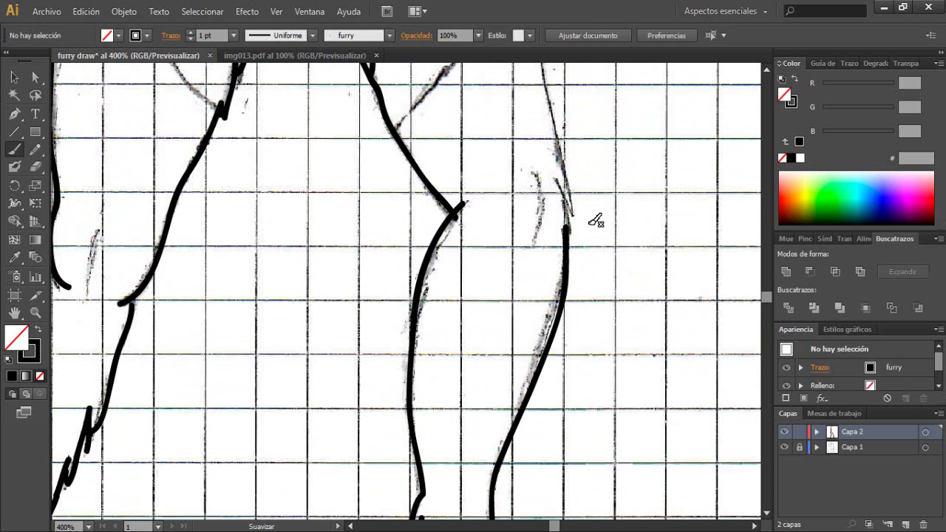
Step: Trace the fur tufts at the outer knee of the second leg and the outer thigh up to below the hip
scroll(590, 224, up, 1)
drag(566, 216, 568, 245)
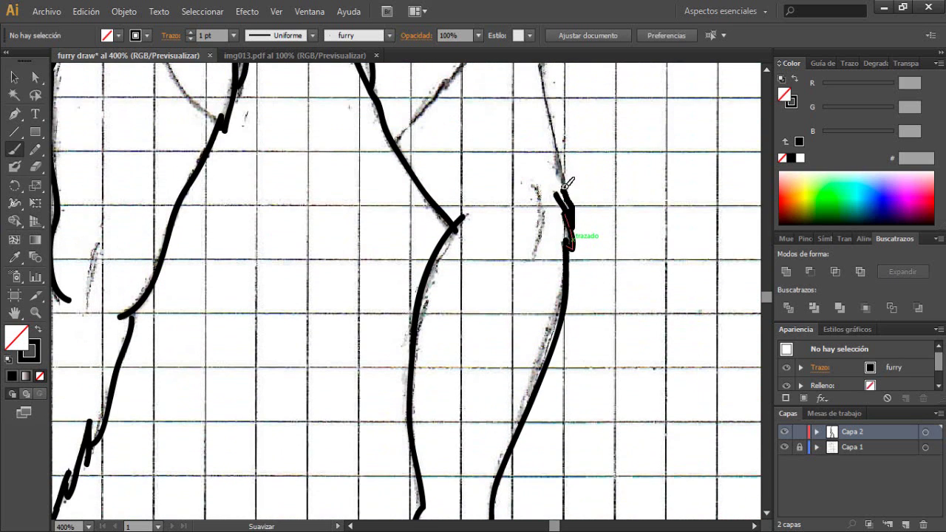
drag(564, 187, 548, 106)
scroll(560, 114, up, 5)
drag(512, 134, 550, 279)
scroll(544, 227, up, 3)
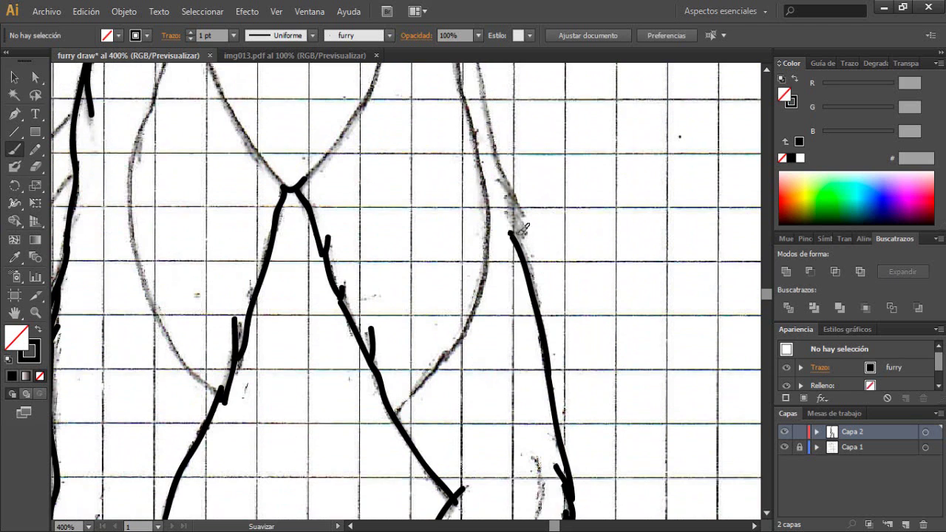
Step: Trace the zigzag fur tufts at the hip above the second leg and the body line from them toward the waist
drag(531, 240, 494, 178)
scroll(525, 216, up, 1)
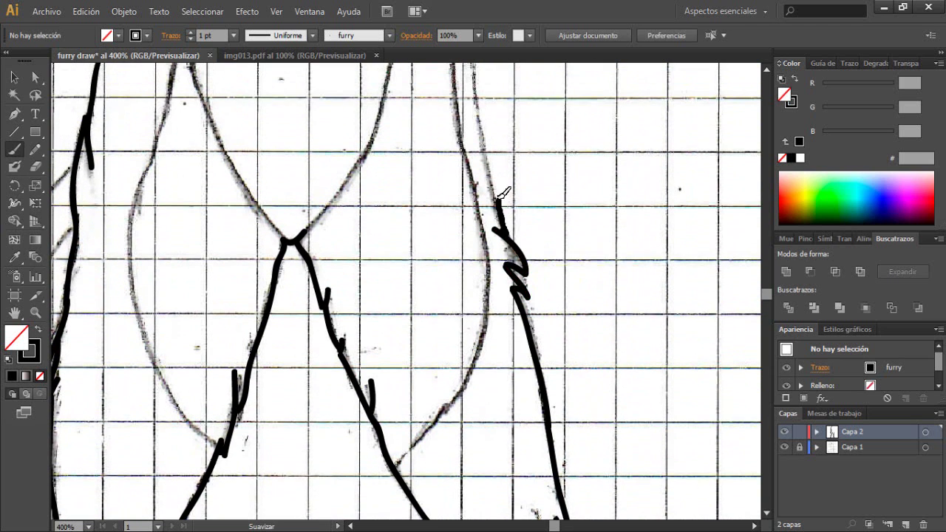
scroll(502, 194, up, 2)
drag(507, 303, 469, 64)
scroll(509, 465, up, 5)
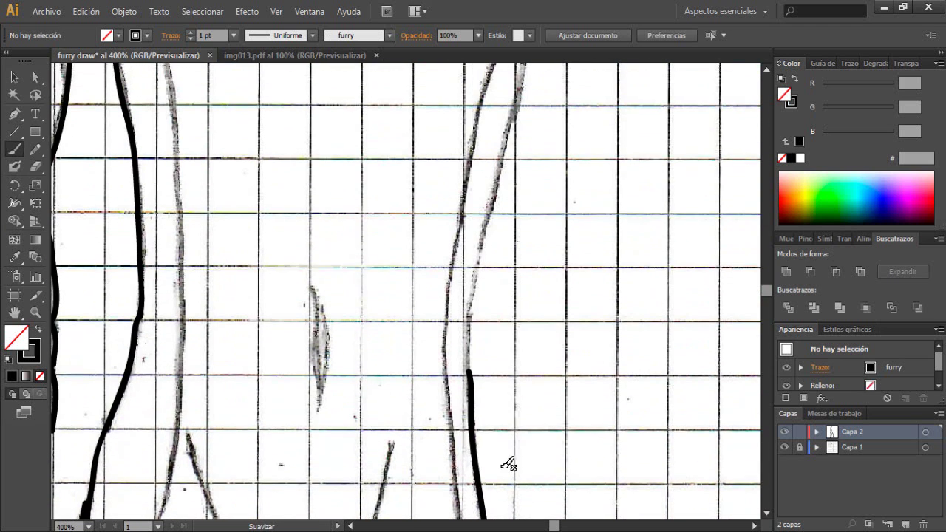
Step: Trace the waist curve above the second leg's hip, redrawing the stroke until it follows the sketch
drag(470, 374, 489, 221)
key(ctrl+z)
drag(467, 341, 468, 338)
key(ctrl+z)
drag(469, 373, 482, 249)
key(ctrl+z)
key(ctrl+z)
key(ctrl+z)
key(ctrl+shift+z)
drag(470, 374, 483, 249)
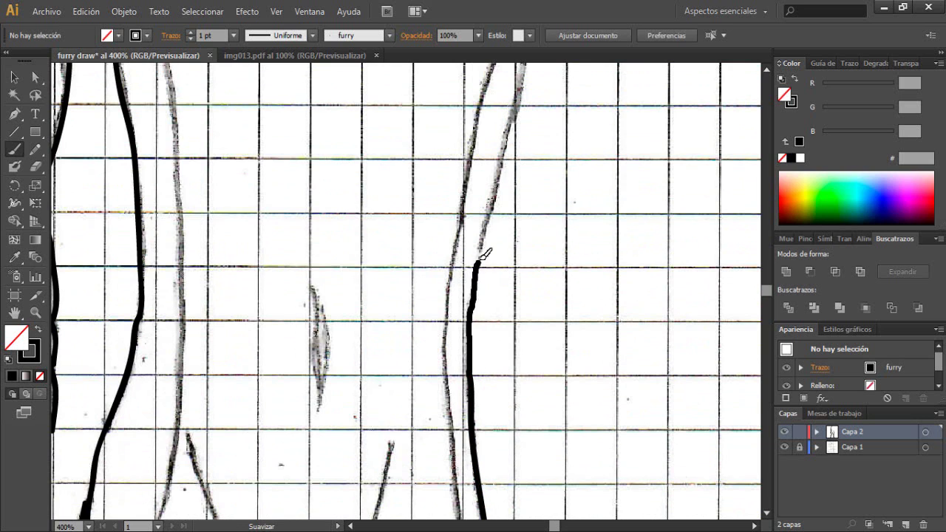
Step: Trace the side of the torso from the waist up to the armpit of the raised arm
scroll(484, 333, up, 3)
drag(489, 345, 513, 249)
key(ctrl+z)
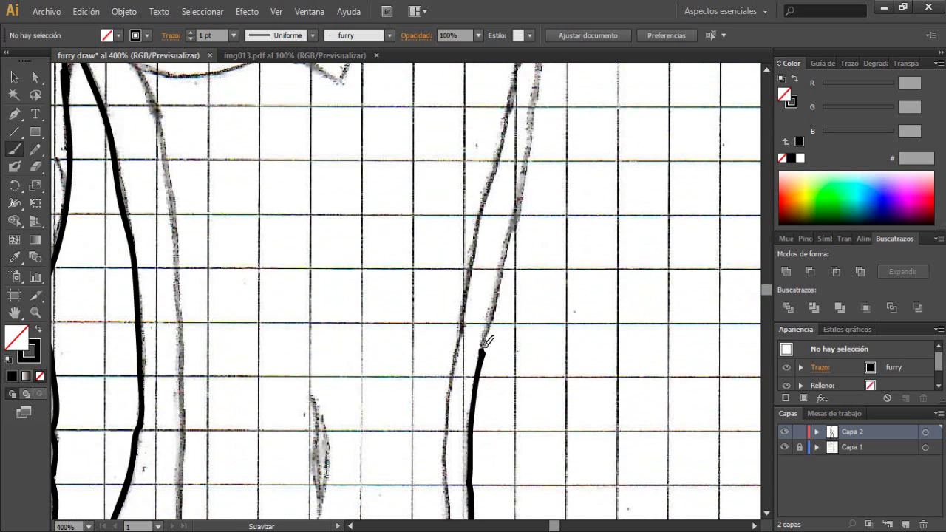
drag(494, 310, 532, 141)
scroll(533, 133, up, 6)
drag(542, 94, 540, 307)
scroll(540, 307, up, 9)
scroll(539, 307, right, 4)
Step: Trace the underside of the raised arm from the armpit to the elbow and the fur tufts around the elbow
mouse_move(414, 375)
mouse_down()
mouse_move(508, 324)
mouse_move(664, 213)
mouse_move(695, 142)
mouse_move(497, 332)
mouse_move(613, 264)
mouse_move(669, 201)
mouse_move(697, 142)
mouse_up()
key(ctrl+z)
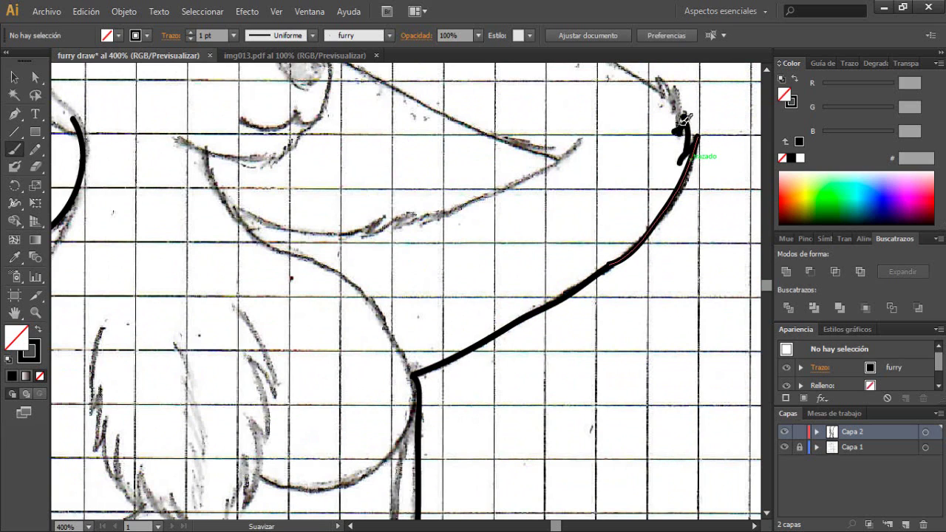
scroll(680, 201, up, 3)
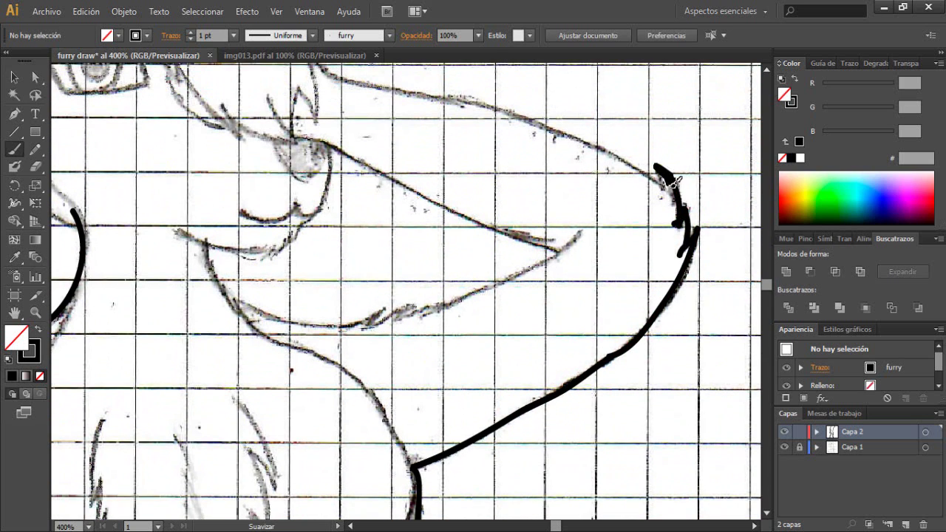
scroll(627, 175, up, 2)
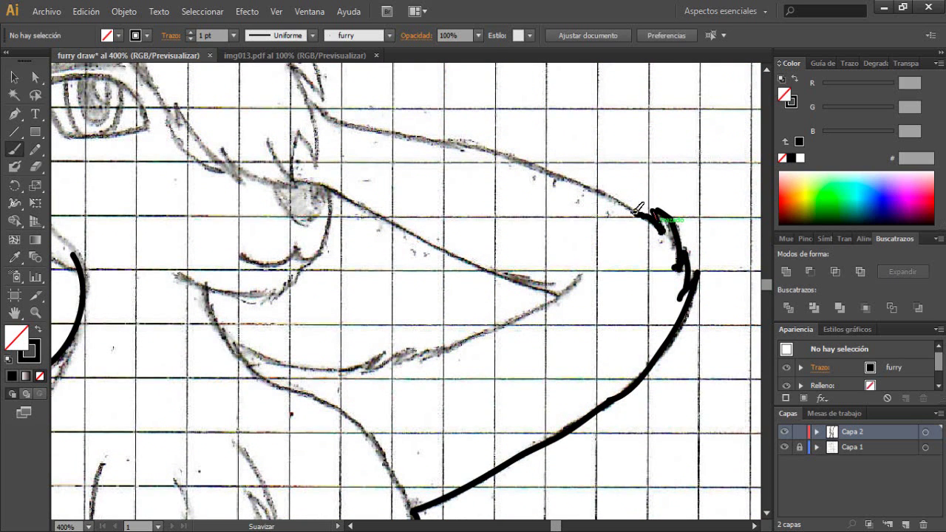
Step: Trace the upper edge of the raised forearm from the elbow tufts to the side of the head
drag(637, 209, 460, 140)
drag(316, 102, 460, 150)
key(ctrl+z)
scroll(475, 164, up, 1)
scroll(475, 164, down, 1)
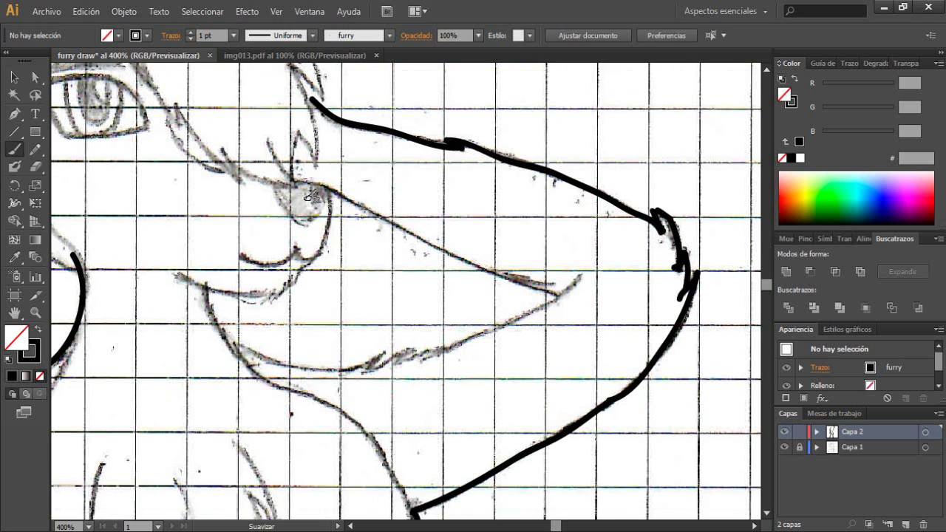
scroll(337, 236, up, 3)
scroll(337, 236, down, 3)
Step: Hide the Capa 1 sketch to review the line art on the whole figure, and return to the head area with the sketch shown
drag(357, 309, 399, 222)
click(784, 448)
scroll(616, 395, down, 2)
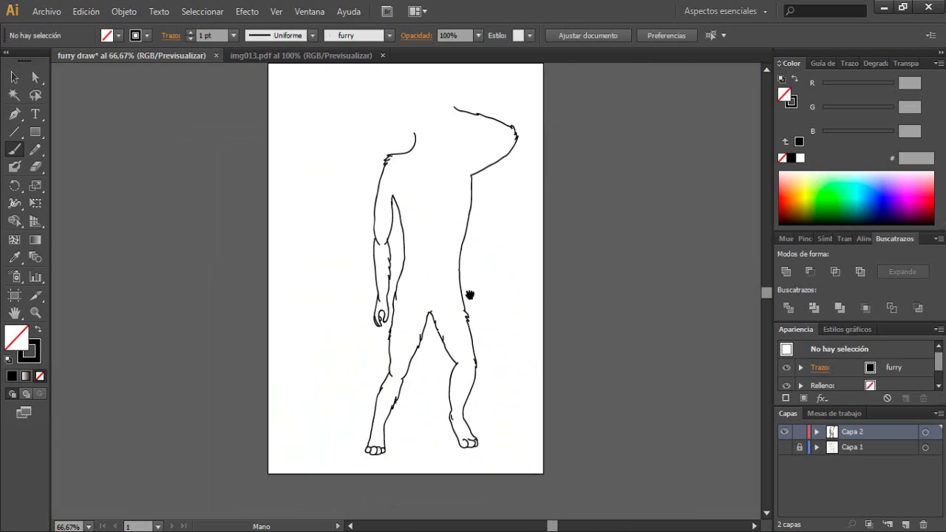
scroll(453, 203, down, 1)
scroll(454, 170, up, 5)
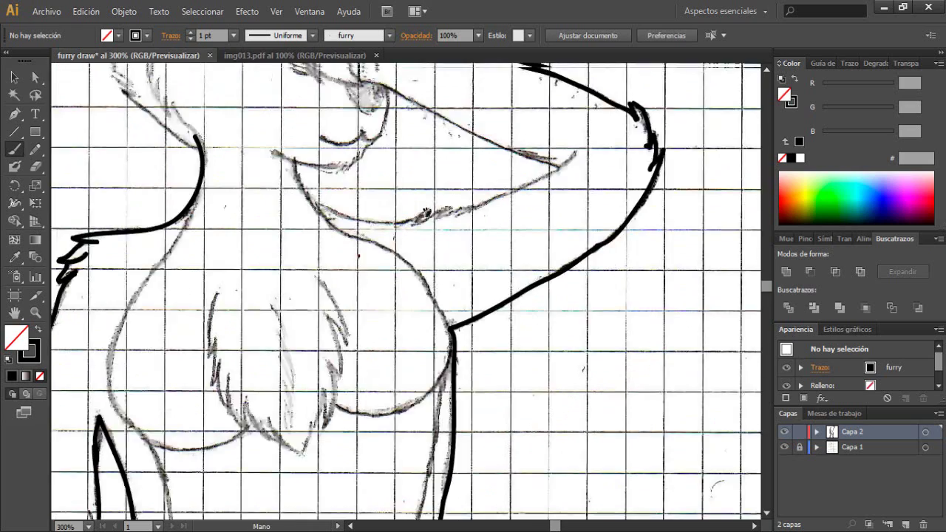
drag(453, 169, 500, 265)
scroll(444, 236, up, 3)
scroll(407, 251, down, 3)
scroll(421, 161, up, 1)
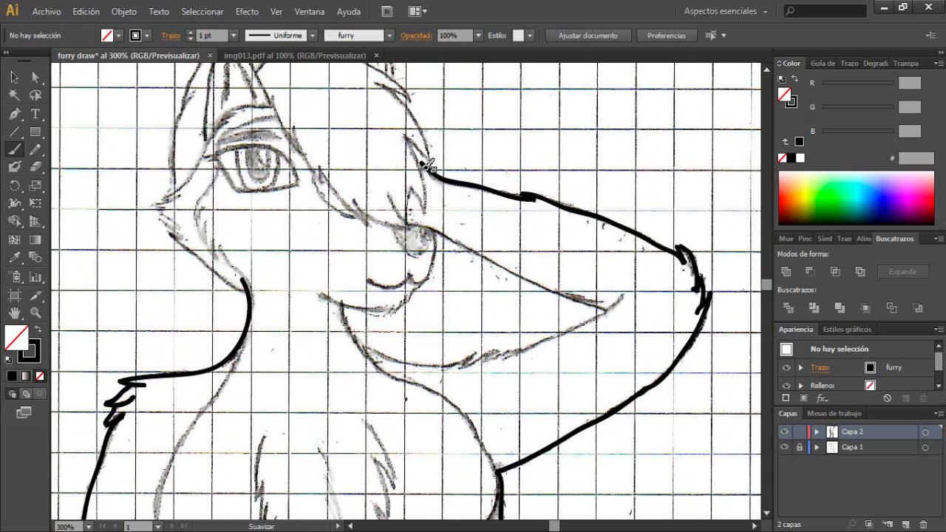
Step: Trace the pointed fur tufts between the raised forearm and the nose, and the bridge of the muzzle
drag(406, 136, 424, 212)
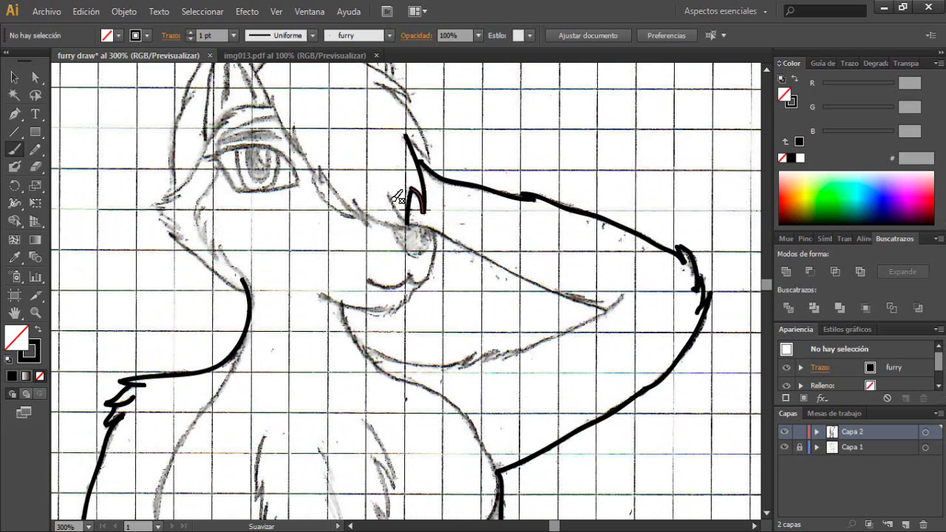
mouse_move(321, 169)
mouse_down()
mouse_move(356, 217)
mouse_move(325, 175)
mouse_up()
key(ctrl+z)
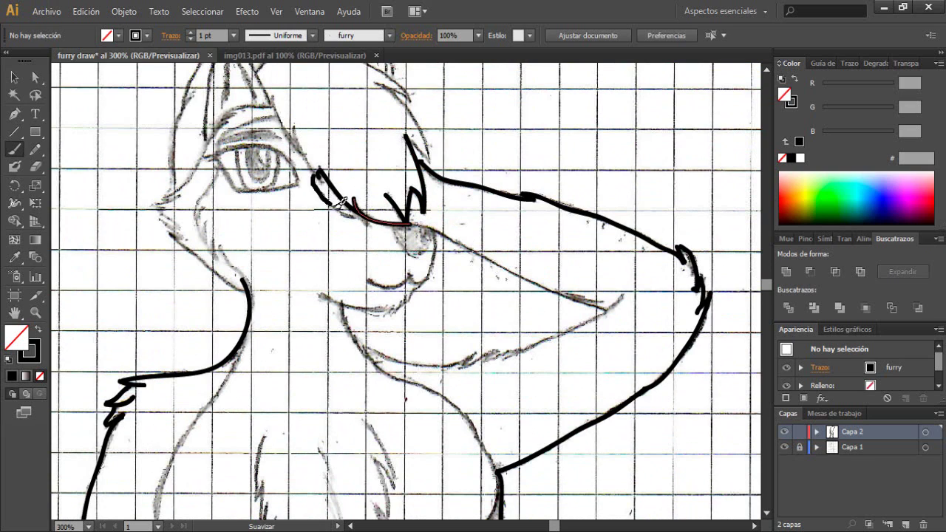
Step: Trace the lower edge of the raised forearm from the nose to the elbow crease, and the inner upper-arm line back to the shoulder
mouse_move(403, 215)
mouse_down()
mouse_move(434, 221)
mouse_move(605, 301)
mouse_up()
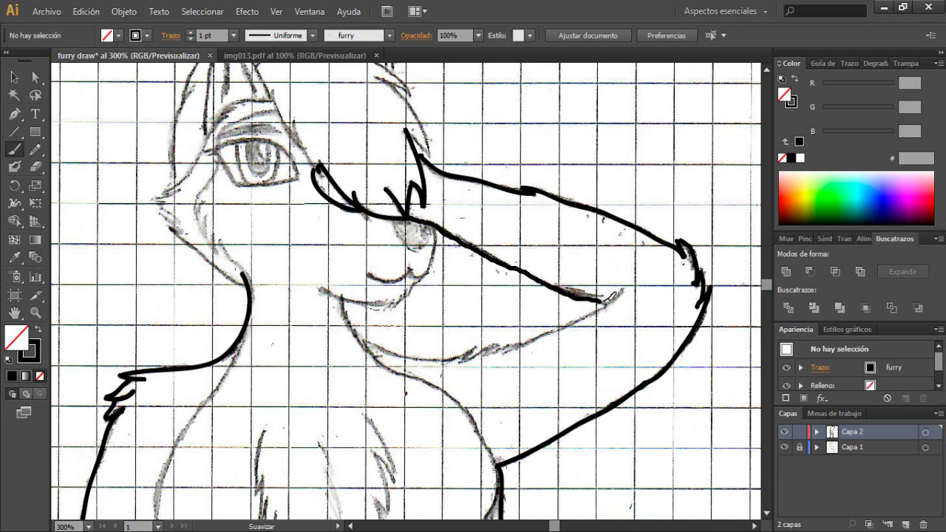
drag(494, 350, 482, 354)
mouse_move(356, 339)
mouse_down()
mouse_move(441, 362)
mouse_move(479, 352)
mouse_up()
key(ctrl+z)
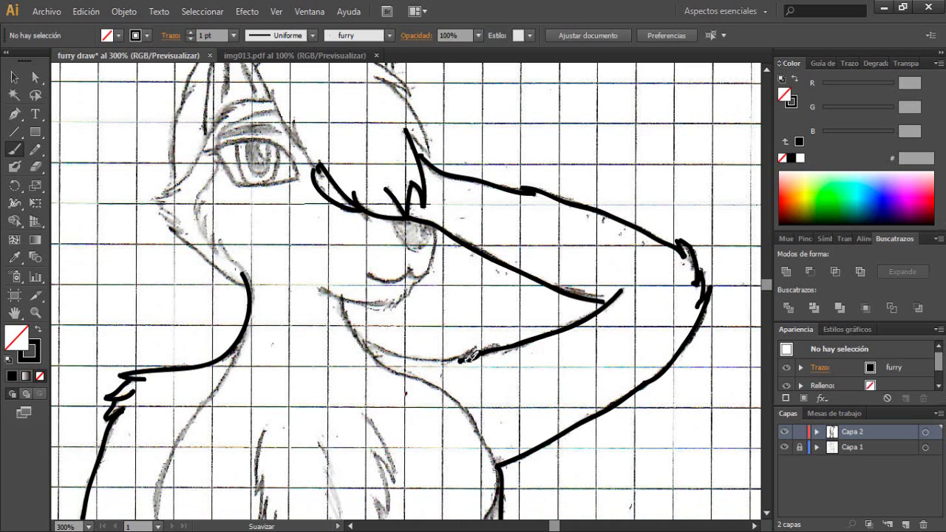
drag(395, 351, 476, 356)
key(ctrl+z)
key(ctrl+z)
scroll(612, 298, up, 3)
key(super)
key(super)
scroll(547, 301, down, 3)
mouse_move(361, 300)
mouse_down()
mouse_move(434, 322)
mouse_move(475, 316)
mouse_move(491, 298)
mouse_up()
scroll(474, 318, down, 1)
scroll(541, 309, down, 1)
scroll(541, 308, up, 1)
scroll(537, 300, up, 4)
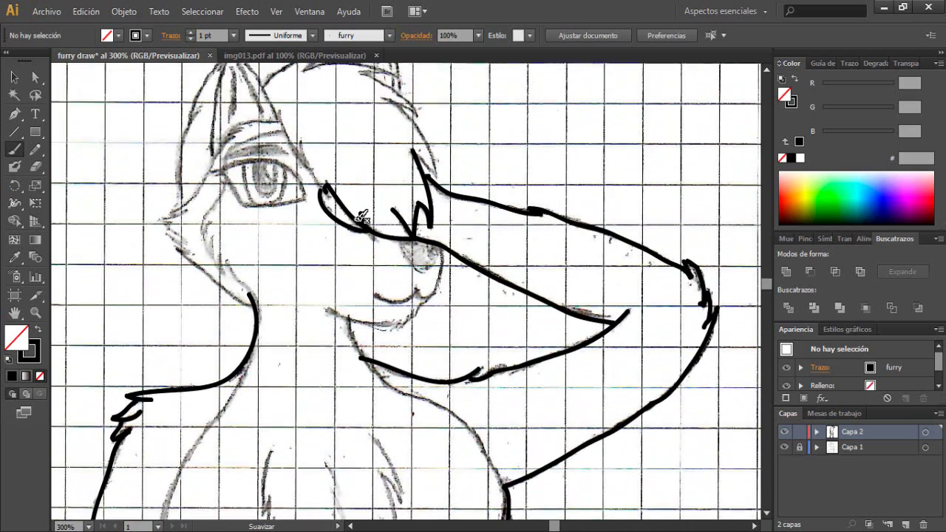
Step: Trace the neck and shoulder line down to the raised arm's armpit, and undo the extra stroke there
scroll(359, 220, down, 6)
mouse_move(348, 213)
mouse_down()
mouse_move(380, 274)
mouse_move(471, 320)
mouse_move(377, 259)
mouse_move(396, 287)
mouse_move(359, 241)
mouse_up()
key(ctrl+z)
key(ctrl+z)
mouse_move(435, 290)
mouse_down()
mouse_move(471, 321)
mouse_move(508, 379)
mouse_up()
scroll(510, 293, down, 4)
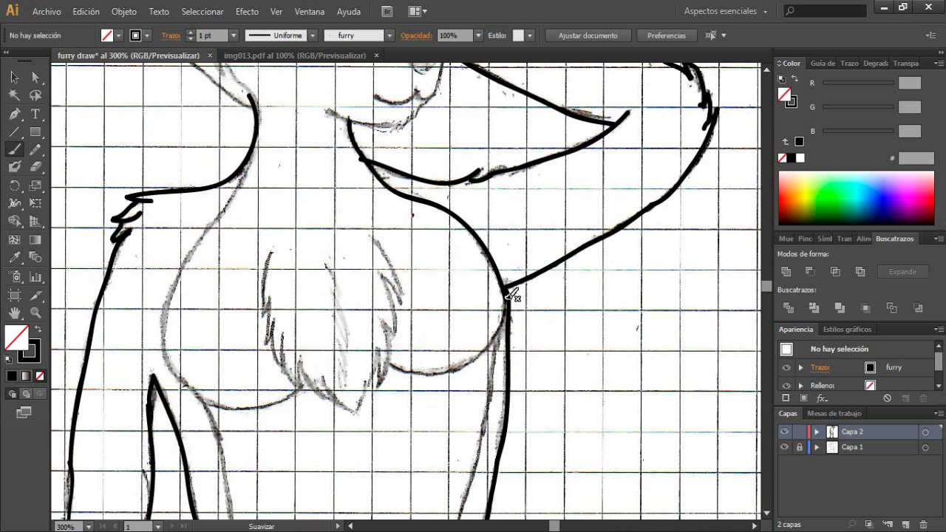
click(86, 11)
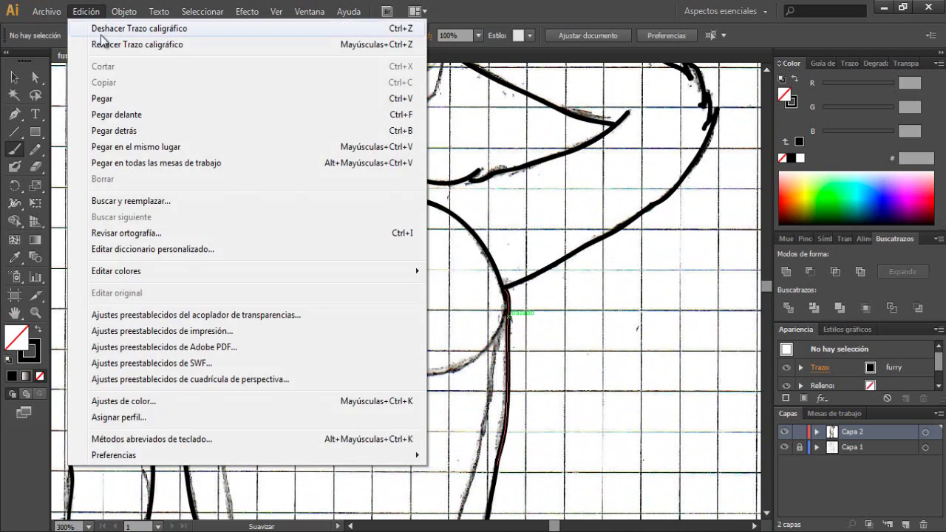
click(113, 33)
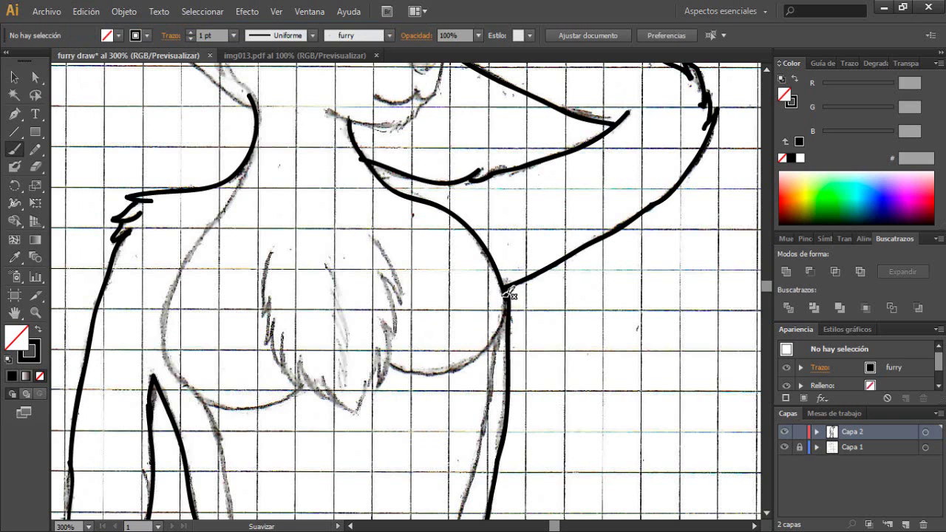
Step: Trace the lower chest curve beneath the raised arm and the full chest contour on the hanging arm's side
drag(458, 369, 388, 365)
scroll(558, 388, down, 2)
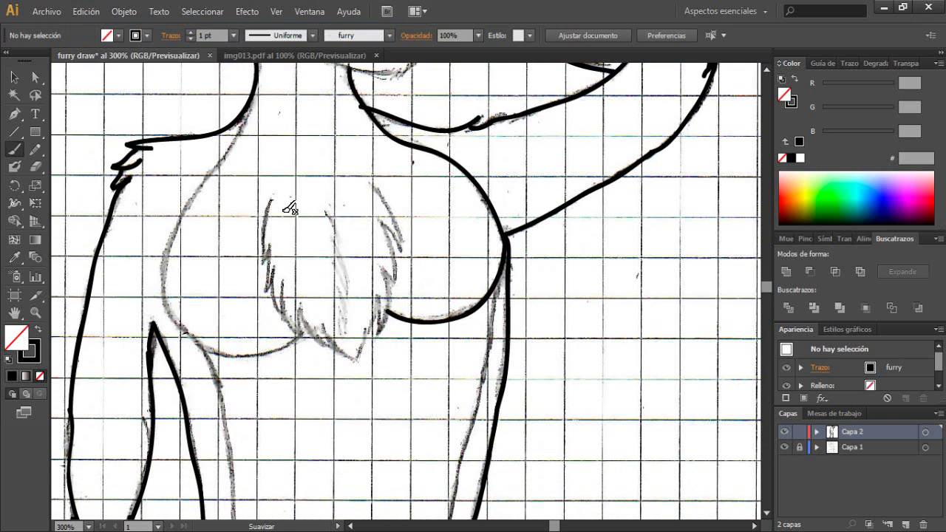
mouse_move(200, 185)
mouse_down()
mouse_move(170, 233)
mouse_move(168, 299)
mouse_move(192, 344)
mouse_move(264, 361)
mouse_move(305, 329)
mouse_up()
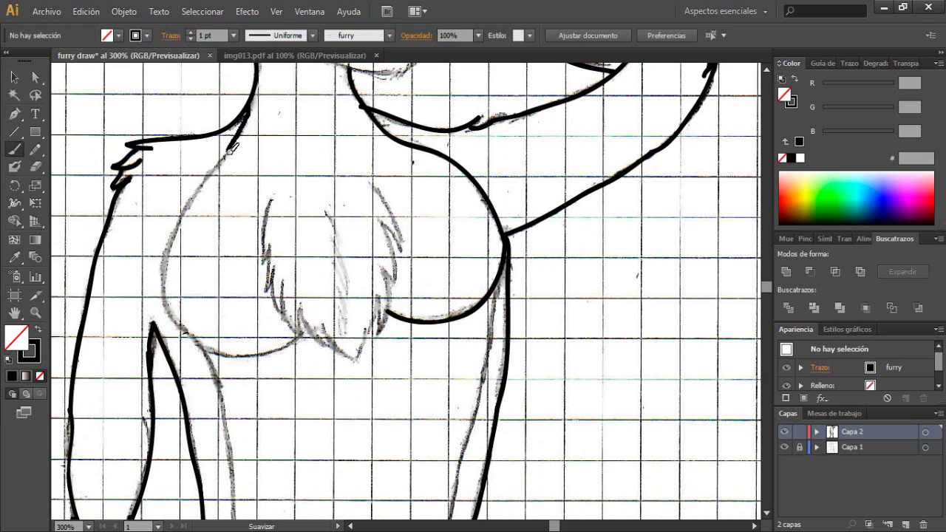
mouse_move(231, 148)
mouse_down()
mouse_move(191, 195)
mouse_move(172, 251)
mouse_up()
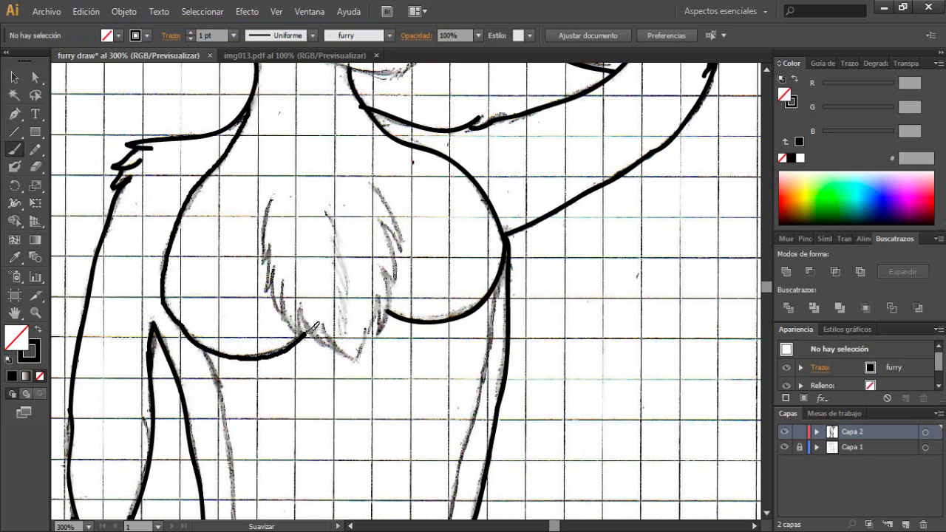
Step: Trace the jagged fur tuft around the center of the chest, from both upper ends to the bottom tip
drag(270, 200, 266, 260)
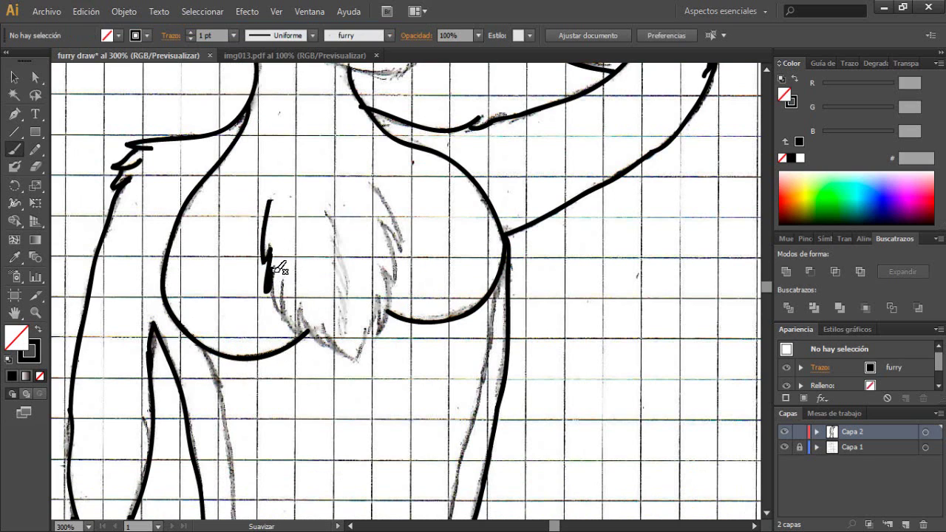
drag(279, 282, 287, 299)
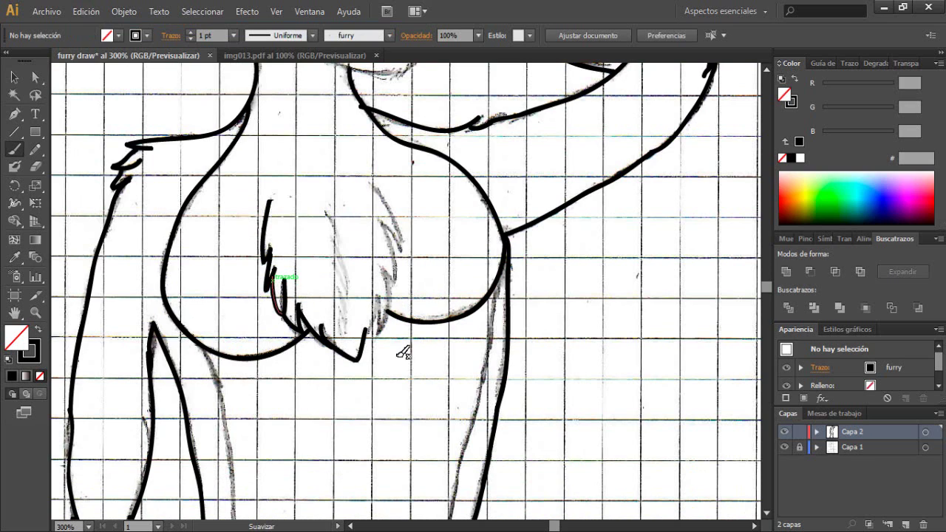
drag(392, 316, 383, 267)
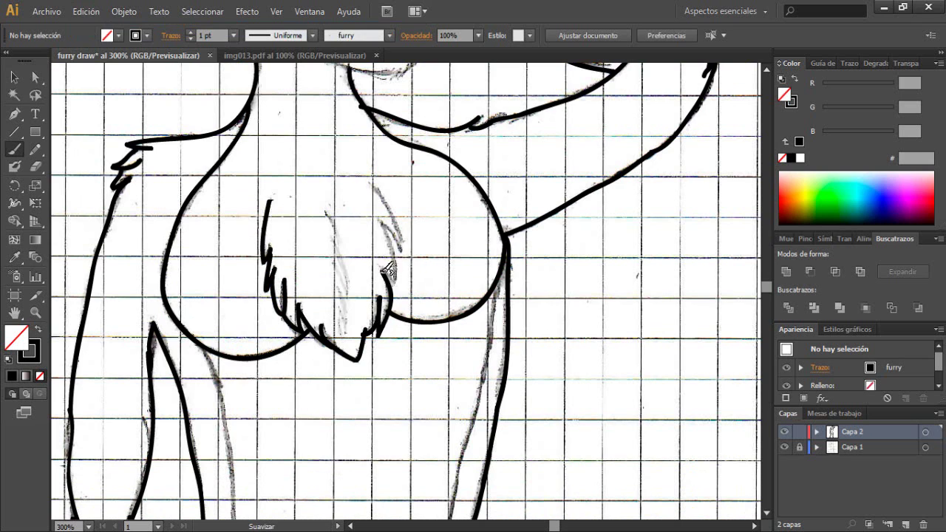
drag(380, 222, 402, 257)
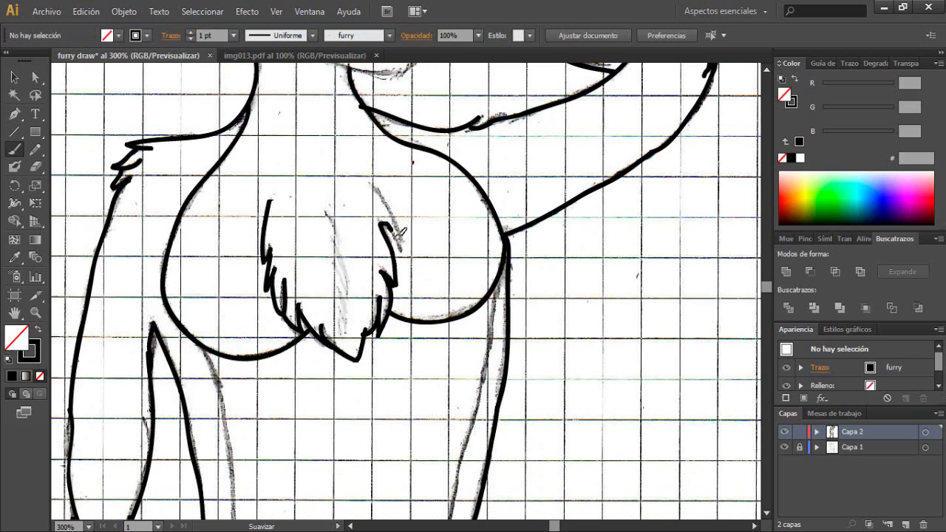
drag(373, 187, 404, 250)
key(ctrl+z)
drag(368, 181, 402, 254)
key(ctrl+z)
Step: Trace the torso side next to the hanging arm from below the chest past the waist, and the hip curve to the inner thigh
scroll(435, 246, down, 1)
scroll(442, 241, down, 1)
scroll(441, 252, down, 10)
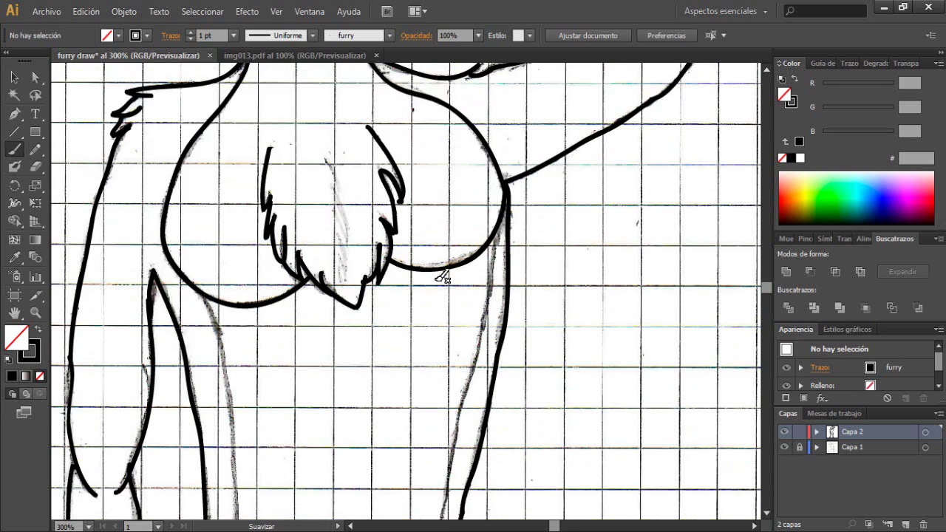
drag(220, 114, 236, 223)
scroll(249, 274, down, 5)
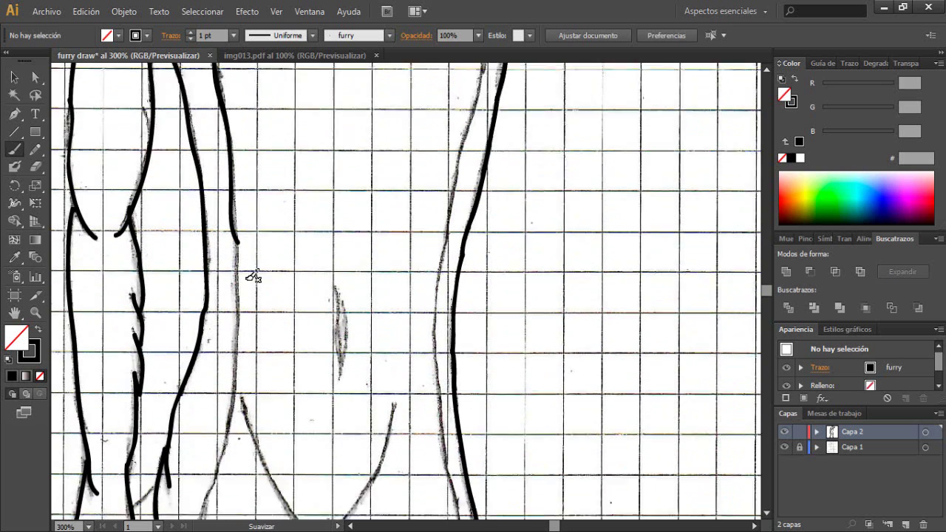
key(shift+e)
click(14, 149)
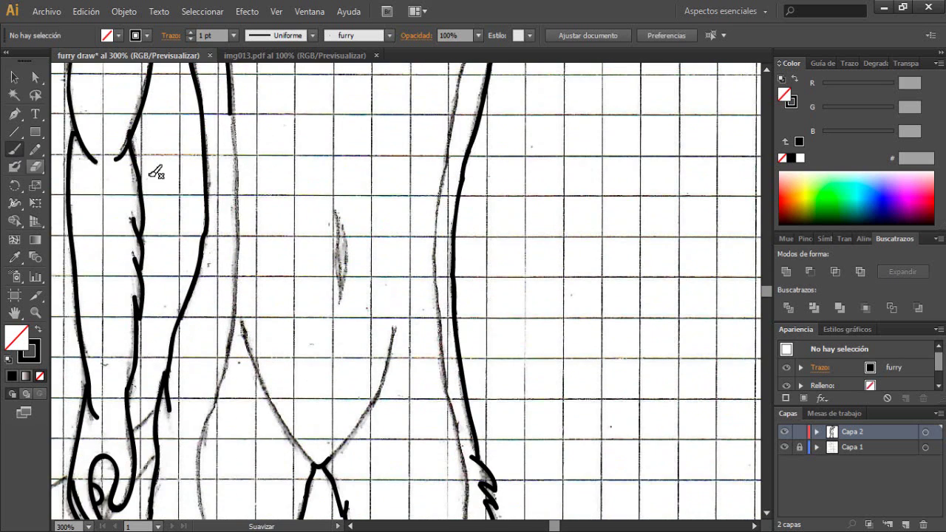
scroll(153, 170, up, 1)
drag(231, 157, 240, 299)
scroll(251, 304, down, 2)
mouse_move(233, 82)
mouse_down()
mouse_move(239, 290)
mouse_move(237, 172)
mouse_move(204, 291)
mouse_move(200, 371)
mouse_move(228, 446)
mouse_move(268, 483)
mouse_up()
Step: Trace the two curved groin lines from the hips to the point where the legs meet
scroll(244, 292, down, 4)
click(36, 167)
click(14, 149)
drag(241, 182, 313, 325)
key(ctrl+z)
key(ctrl+z)
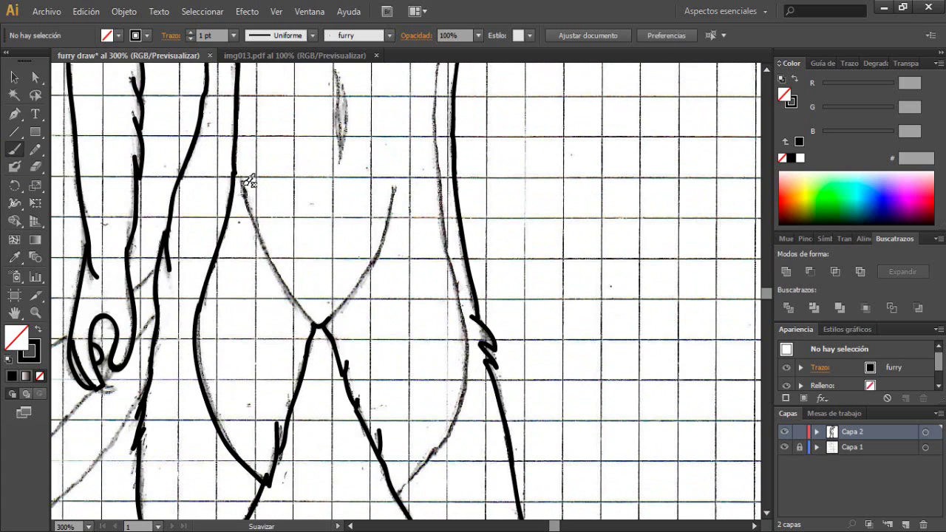
drag(249, 182, 286, 276)
drag(314, 323, 316, 325)
key(ctrl+z)
mouse_move(238, 178)
mouse_down()
mouse_move(268, 254)
mouse_move(314, 324)
mouse_up()
drag(391, 186, 393, 207)
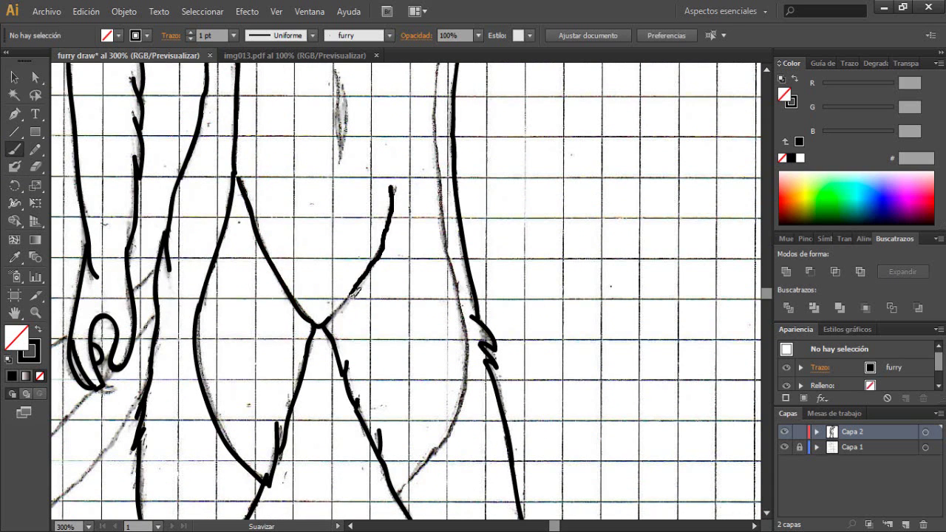
drag(357, 290, 319, 324)
Step: Trace the torso side below the raised arm from the chest through the waist, and the hip curve down to the inner thigh
scroll(402, 254, up, 5)
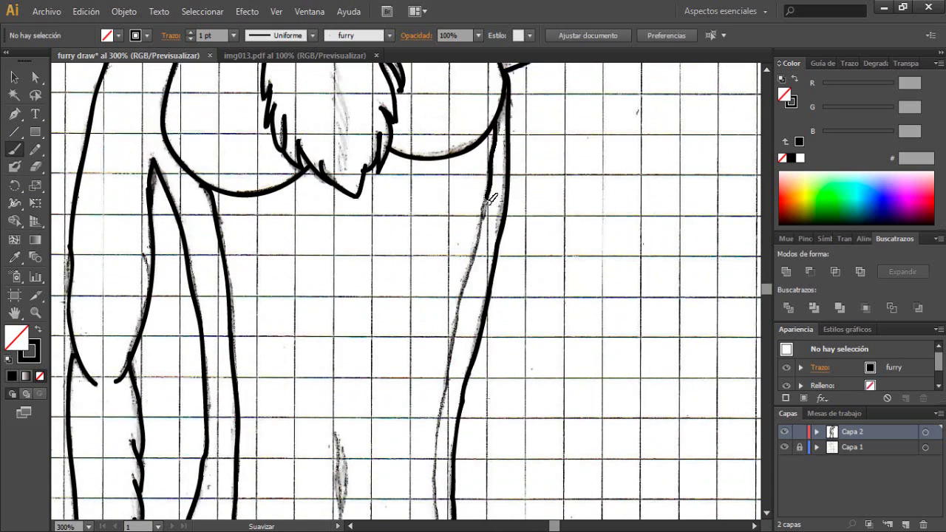
drag(469, 279, 444, 389)
scroll(422, 249, down, 5)
mouse_move(448, 130)
mouse_down()
mouse_move(436, 198)
mouse_move(450, 344)
mouse_up()
scroll(464, 432, down, 3)
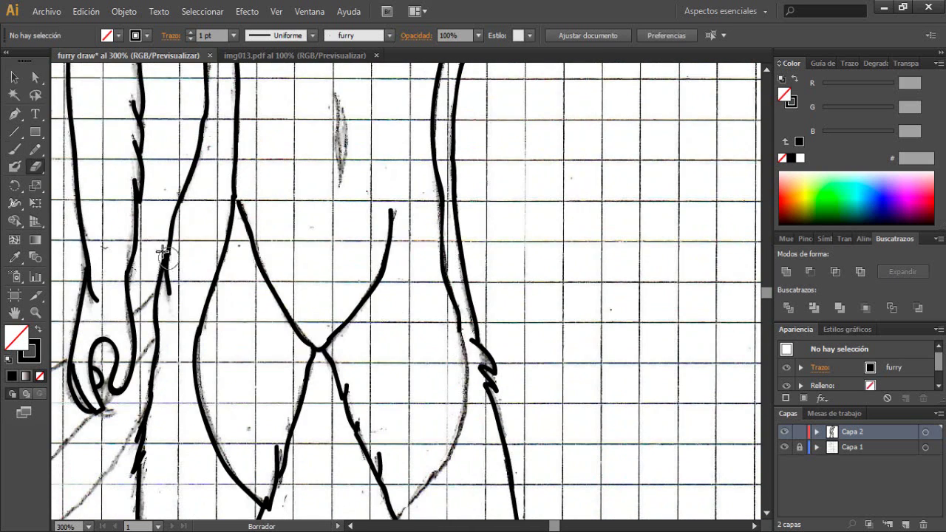
mouse_move(468, 369)
mouse_down()
mouse_move(461, 430)
mouse_move(440, 474)
mouse_move(398, 515)
mouse_up()
scroll(445, 489, down, 3)
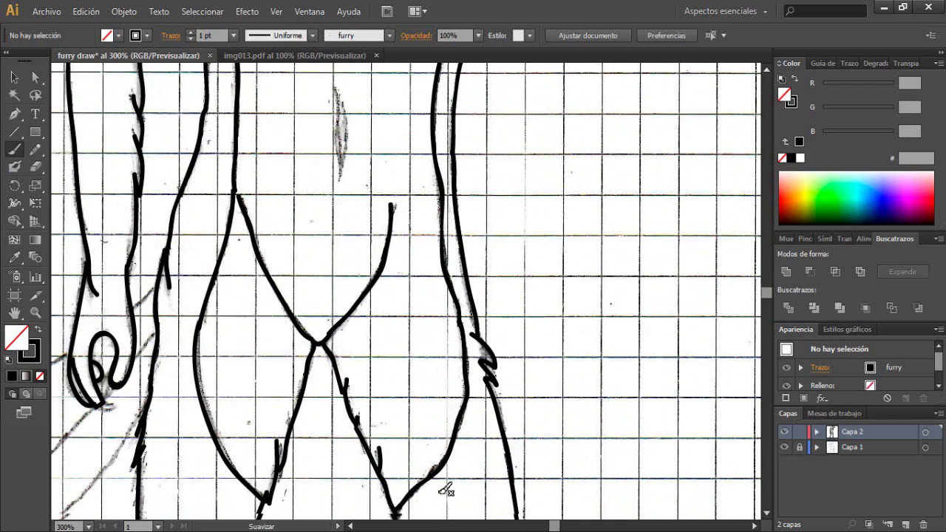
Step: Trace both edges of the narrow navel on the belly
scroll(457, 331, up, 5)
drag(335, 151, 341, 238)
key(ctrl+z)
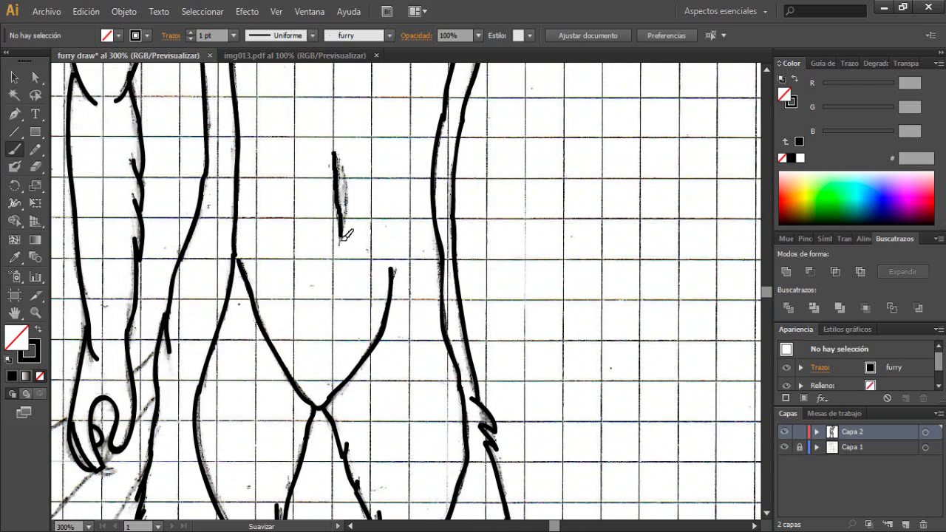
drag(348, 195, 342, 231)
Step: Trace the short curved detail lines on both knees
scroll(374, 234, down, 9)
drag(500, 267, 501, 322)
scroll(488, 318, down, 3)
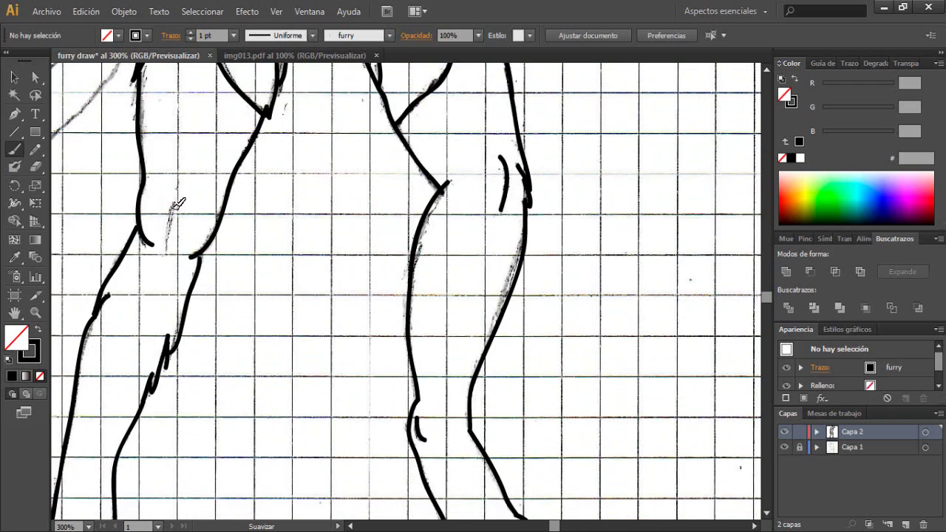
drag(175, 201, 166, 249)
key(ctrl+z)
Step: Add the small claw marks on the toes of both feet
scroll(313, 296, down, 6)
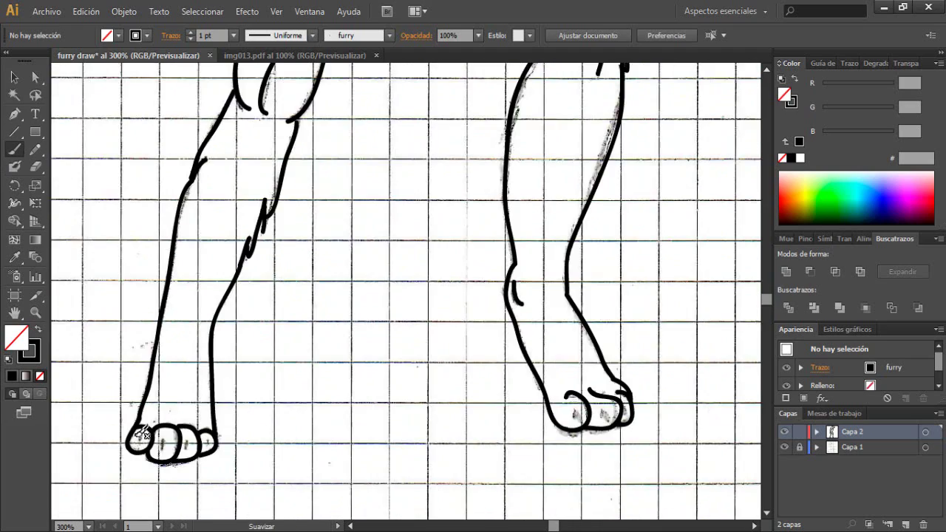
scroll(209, 454, up, 3)
drag(275, 458, 276, 478)
drag(332, 454, 334, 466)
scroll(512, 449, down, 3)
scroll(485, 222, up, 3)
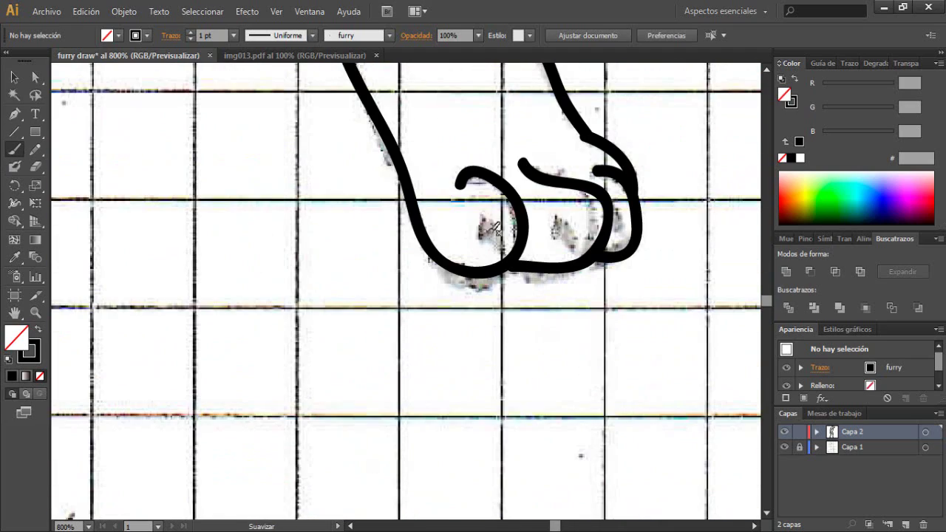
drag(481, 218, 487, 238)
drag(553, 221, 565, 235)
Step: Toggle the Capa 1 sketch off and on to examine the line art of the whole figure
scroll(538, 240, down, 7)
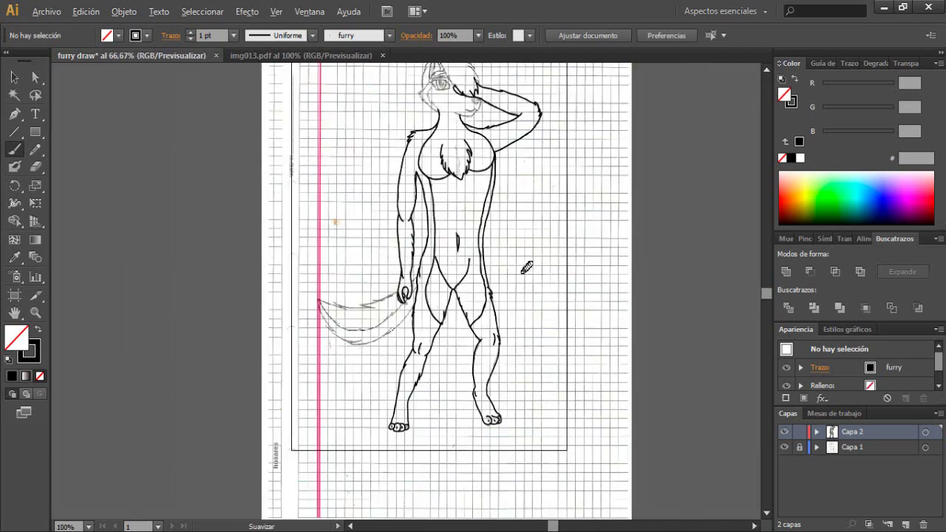
click(785, 448)
click(785, 447)
click(785, 447)
click(785, 448)
click(785, 447)
click(785, 448)
scroll(438, 308, up, 5)
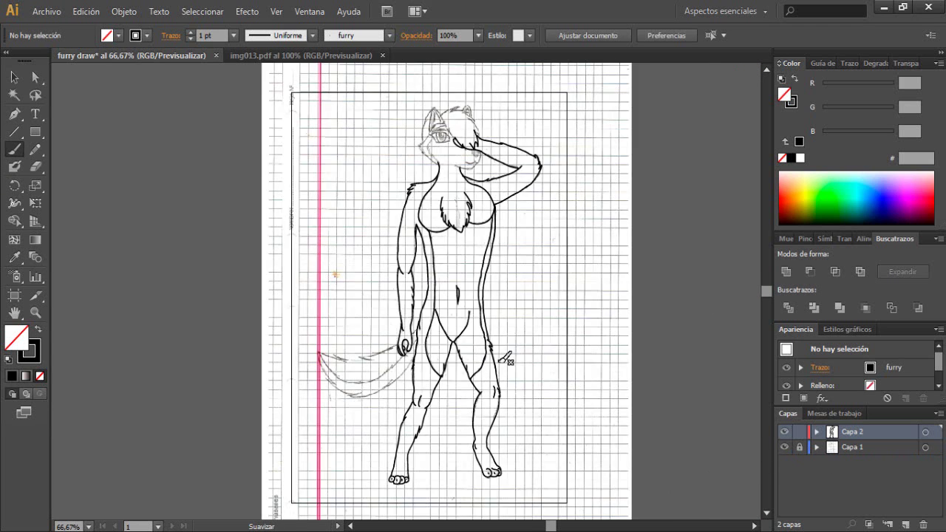
Step: Erase the upper tip of the groin line where it meets the hip, and toggle both layers to compare line art and sketch
click(36, 167)
drag(287, 110, 276, 117)
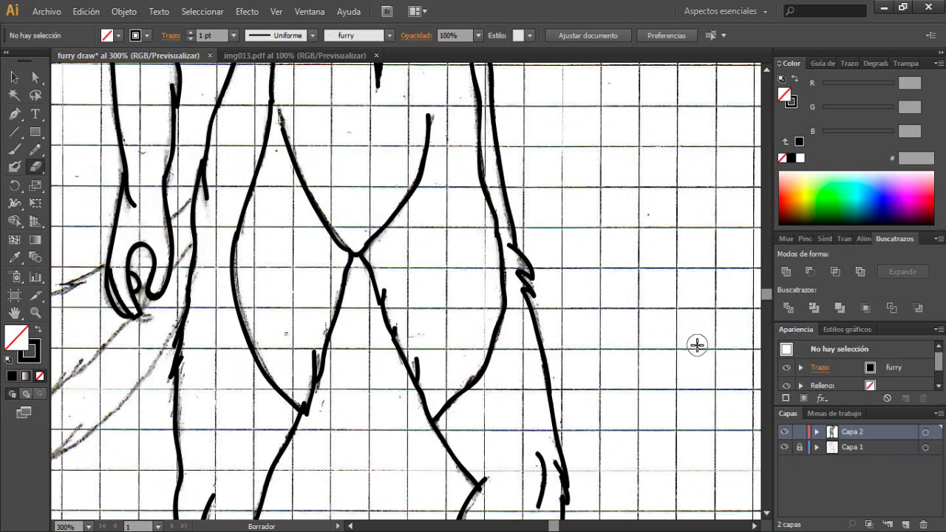
click(785, 432)
click(786, 433)
click(785, 448)
click(785, 448)
Step: Delete the uneven hip curve on the raised arm's side and redraw it as one smooth stroke down to the inner thigh
key(v)
click(473, 390)
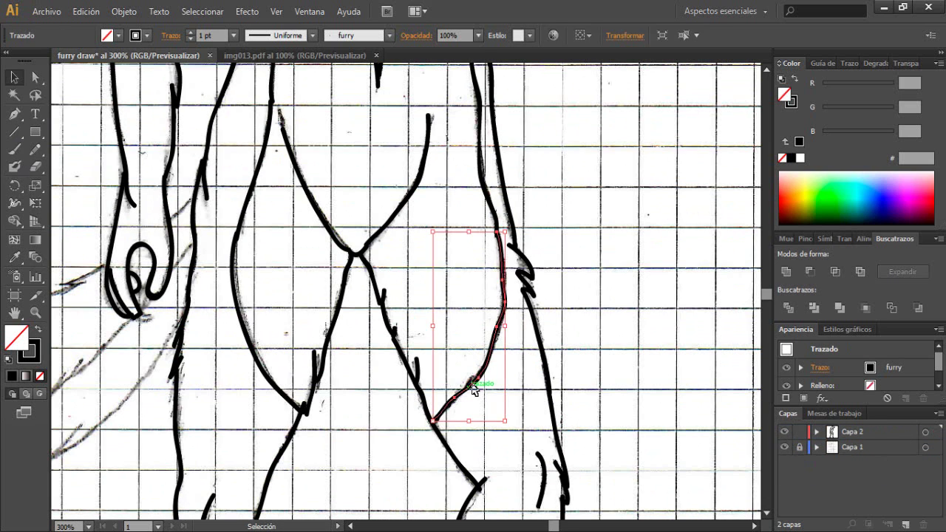
key(Delete)
key(b)
drag(508, 294, 505, 235)
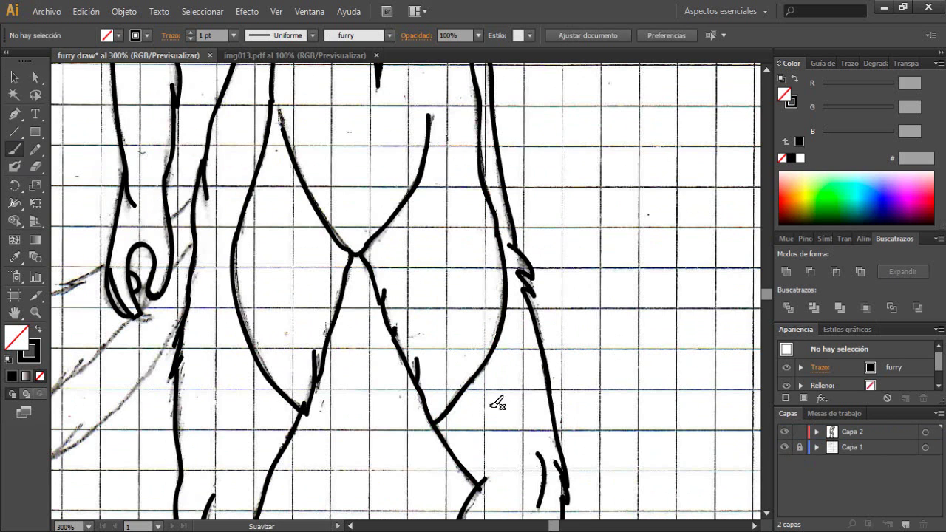
scroll(509, 353, down, 2)
scroll(624, 355, up, 4)
scroll(473, 159, up, 3)
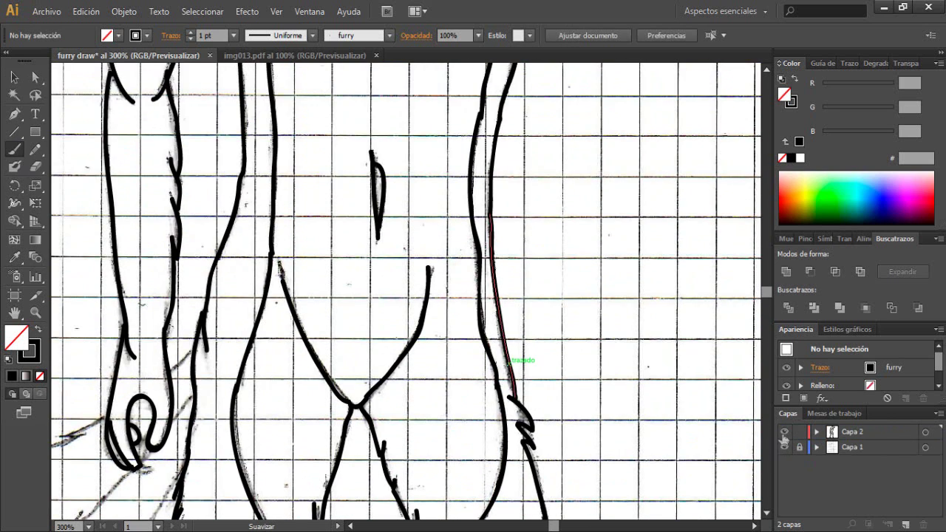
Step: Delete the uneven waist line on the raised arm's side and redraw it with the brush down to the hip
key(v)
click(474, 226)
key(Delete)
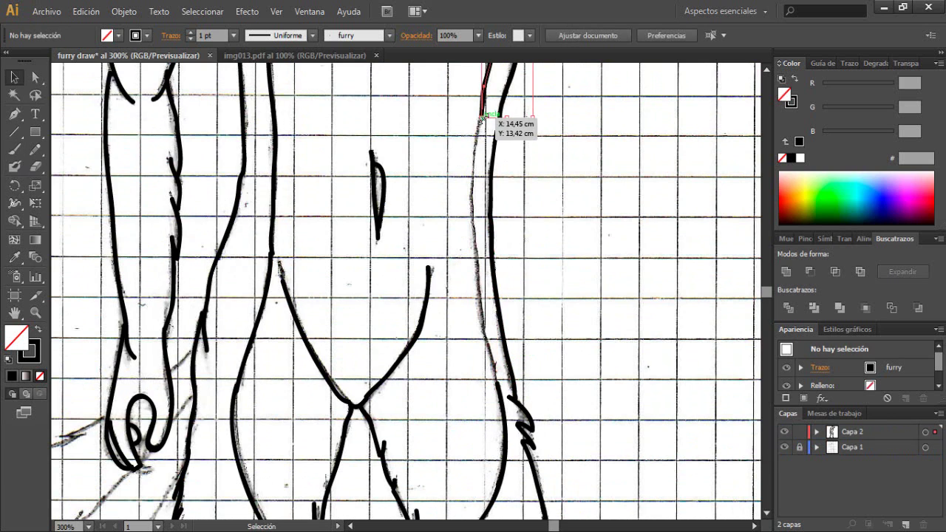
click(483, 116)
key(b)
key(ctrl+x)
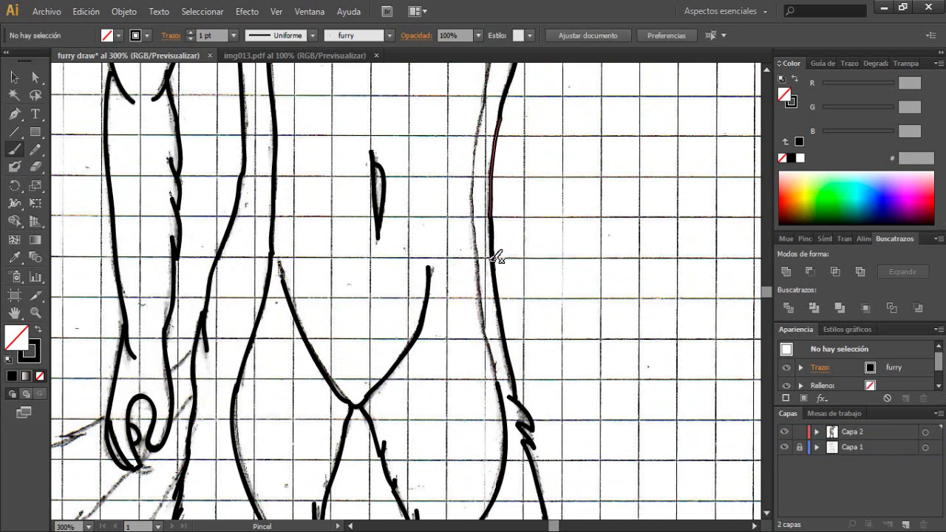
scroll(496, 185, up, 3)
click(85, 12)
click(123, 30)
ctrl+click(482, 218)
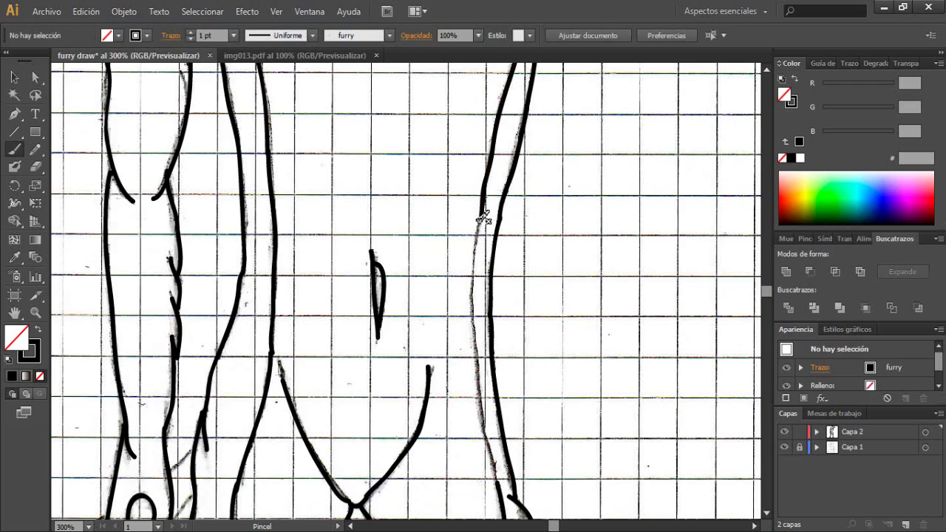
scroll(481, 214, down, 3)
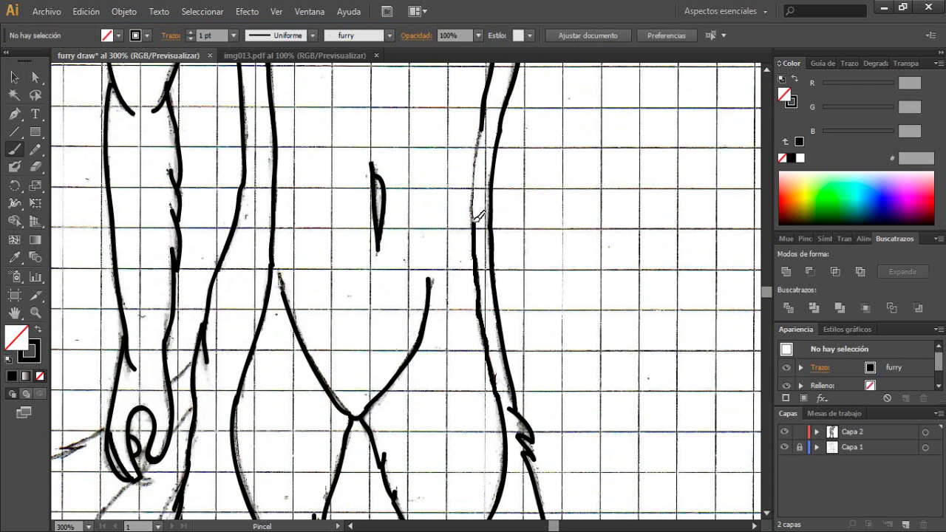
drag(480, 136, 484, 129)
Step: Clean up the joint of the inner thigh and knee lines on the raised arm's side with the Eraser
scroll(584, 285, down, 7)
scroll(650, 273, down, 3)
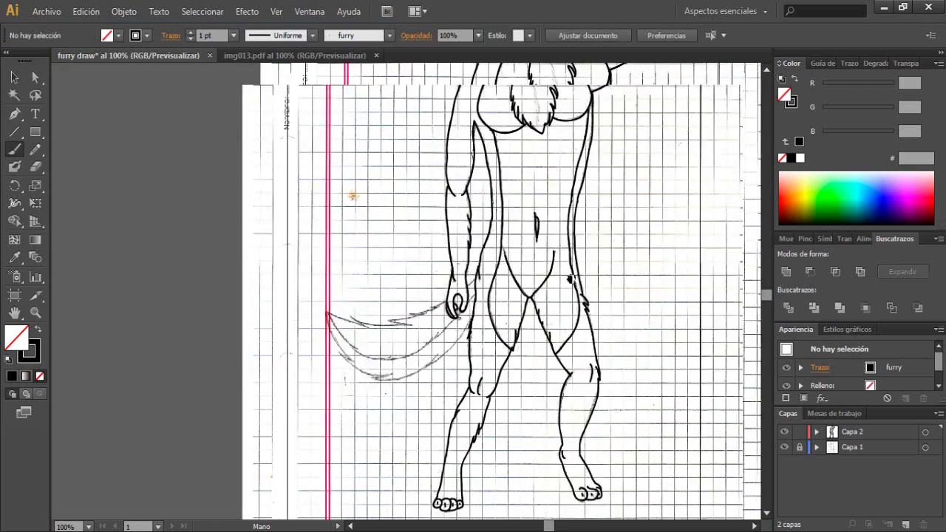
scroll(518, 207, up, 5)
click(35, 167)
mouse_move(565, 359)
mouse_down()
mouse_move(560, 372)
mouse_move(565, 357)
mouse_up()
click(15, 150)
scroll(731, 410, down, 3)
drag(734, 383, 606, 177)
drag(258, 467, 422, 340)
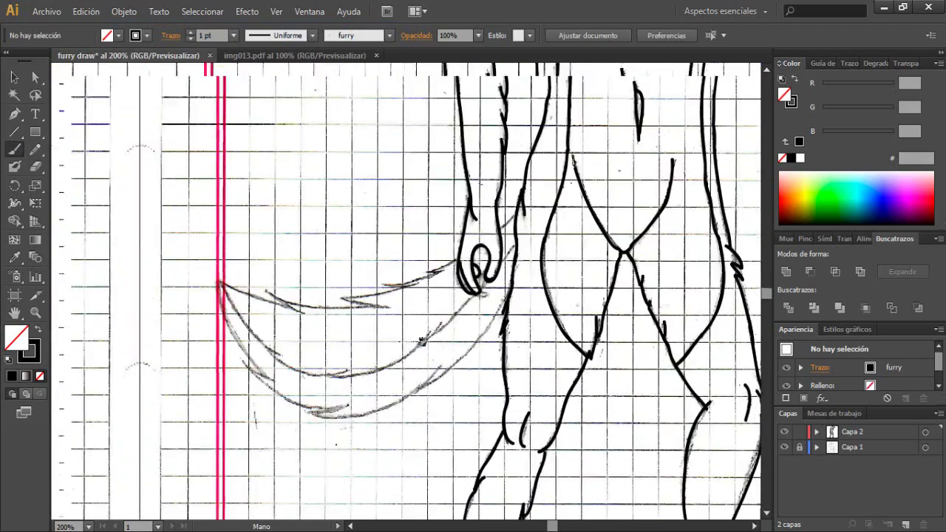
Step: Hide and show the Capa 1 sketch to examine the line art of the whole figure
scroll(661, 246, up, 1)
drag(661, 245, 442, 424)
scroll(607, 359, down, 3)
scroll(596, 344, down, 3)
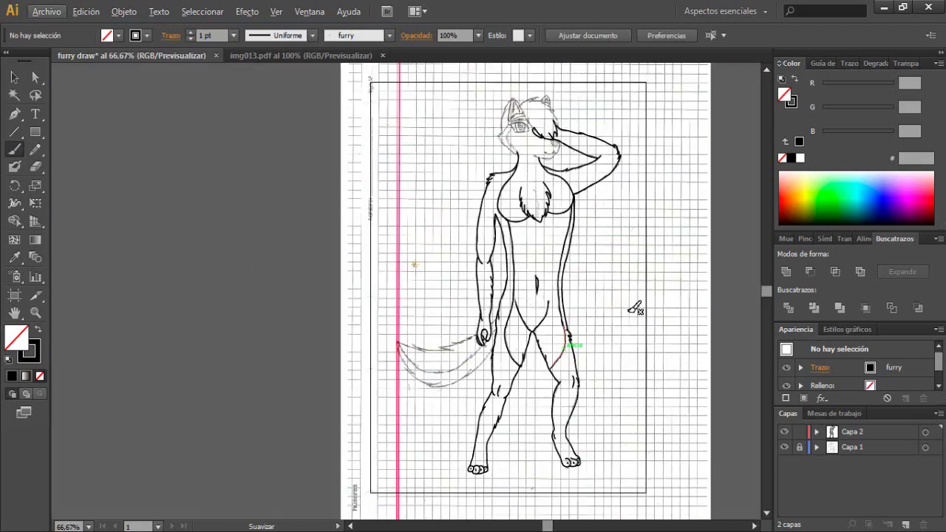
alt+click(786, 433)
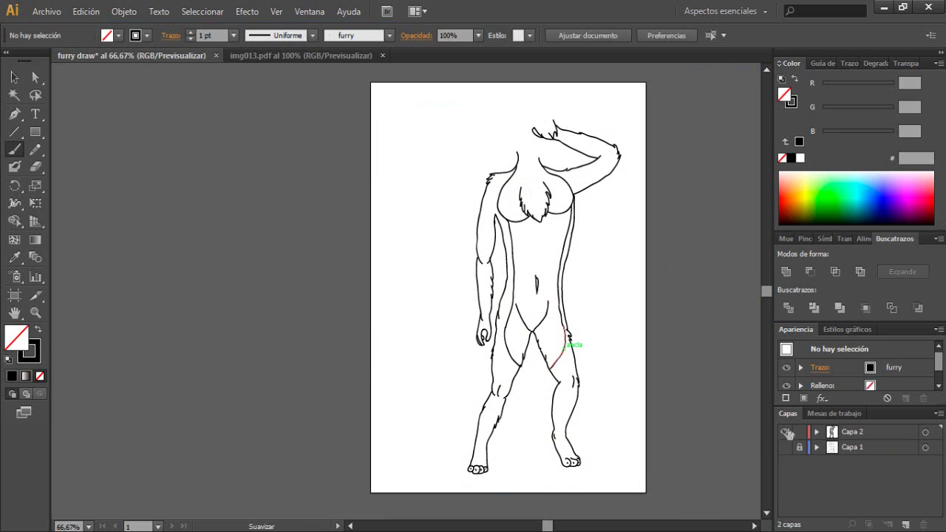
click(786, 447)
Step: Erase the fur tufts along the inner thigh on the raised arm's side and redraw the line smoothly below the crotch
scroll(490, 355, up, 6)
key(shift+e)
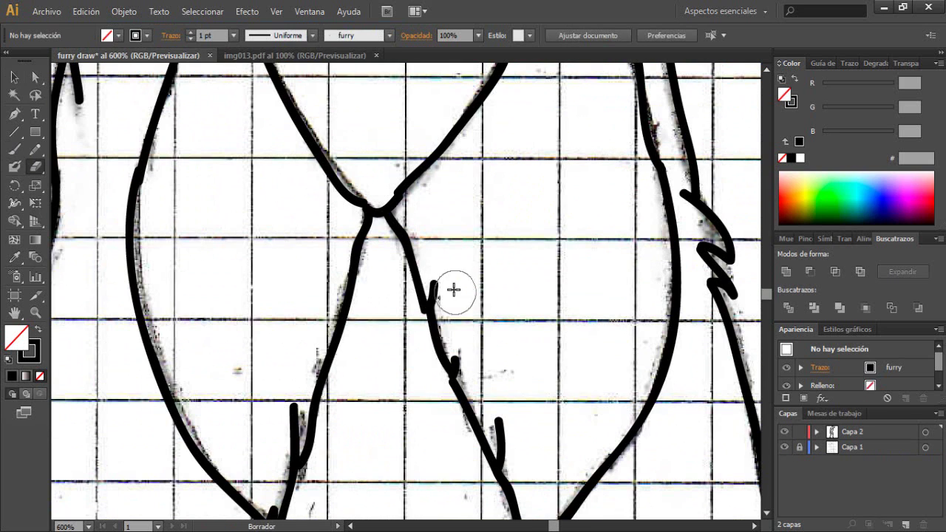
drag(473, 357, 518, 448)
scroll(312, 232, down, 1)
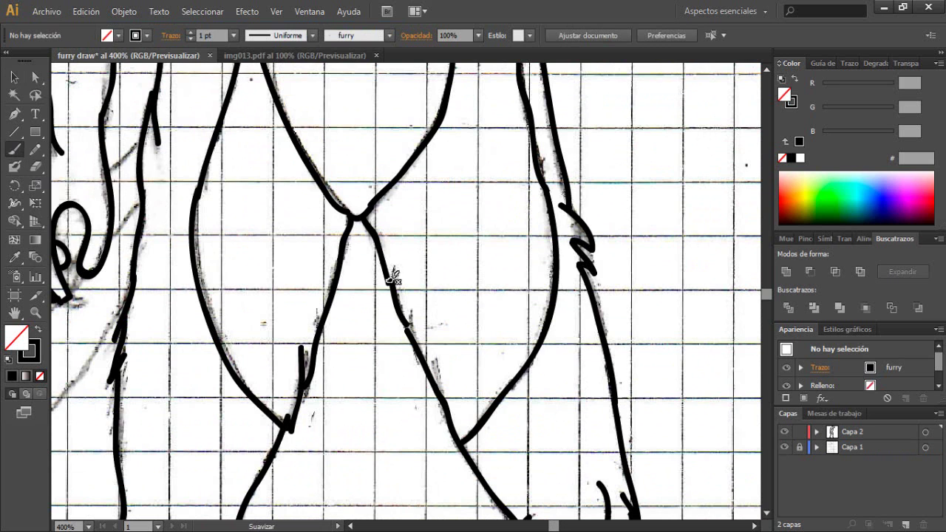
drag(392, 275, 431, 372)
click(12, 153)
drag(381, 257, 436, 385)
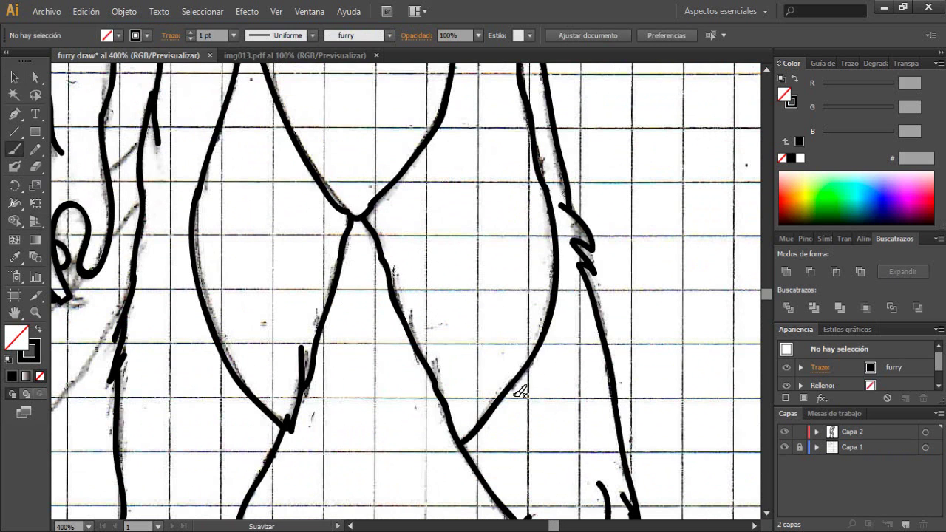
key(ctrl+z)
drag(387, 254, 436, 369)
Step: Trace the tail's upper edge from the lowered hand to the tail tip, with overlapping pointed fur tufts
scroll(497, 265, down, 3)
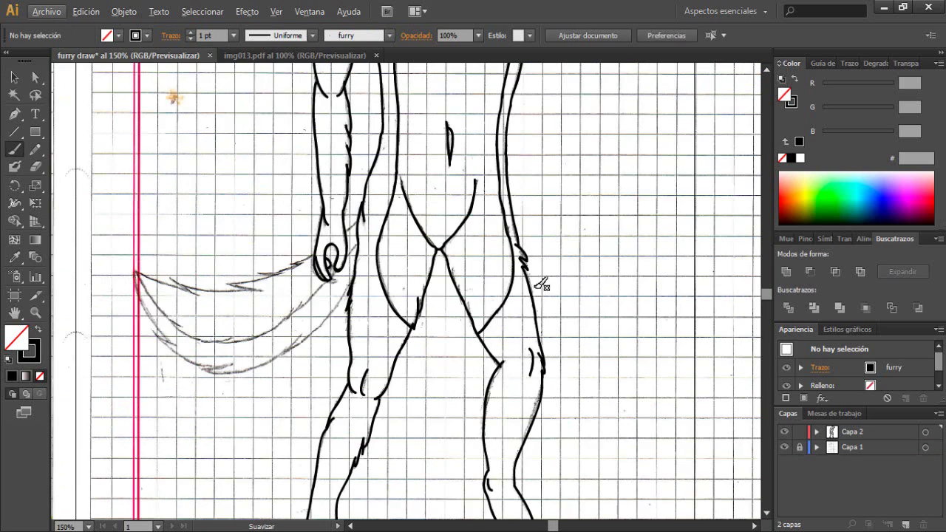
scroll(551, 296, down, 1)
drag(292, 242, 482, 205)
scroll(445, 284, up, 3)
scroll(470, 200, down, 1)
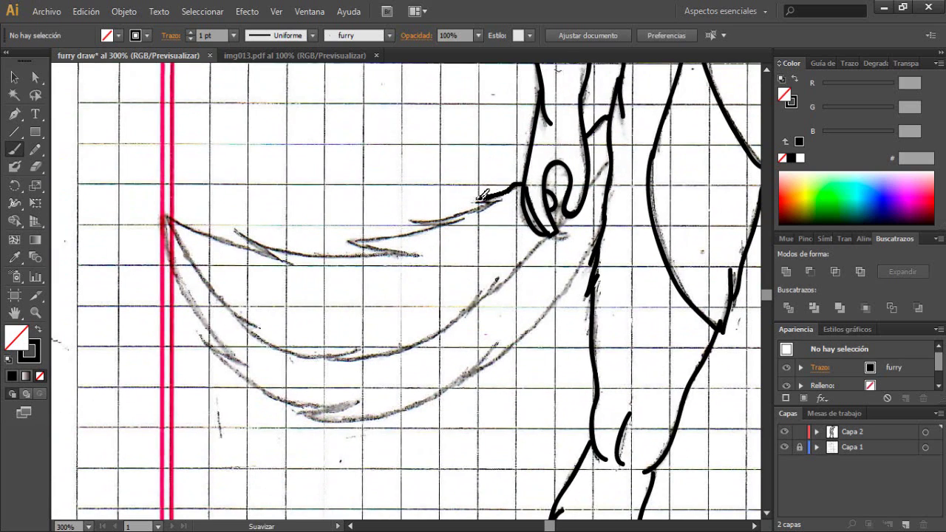
key(ctrl+z)
click(87, 12)
click(102, 44)
key(ctrl+z)
drag(405, 218, 468, 218)
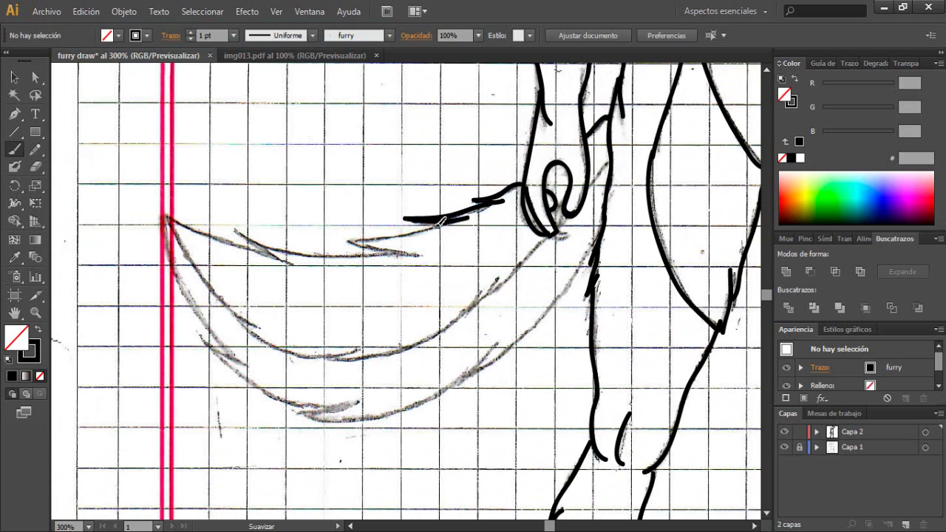
mouse_move(354, 235)
mouse_down()
mouse_move(418, 255)
mouse_move(346, 254)
mouse_move(250, 234)
mouse_up()
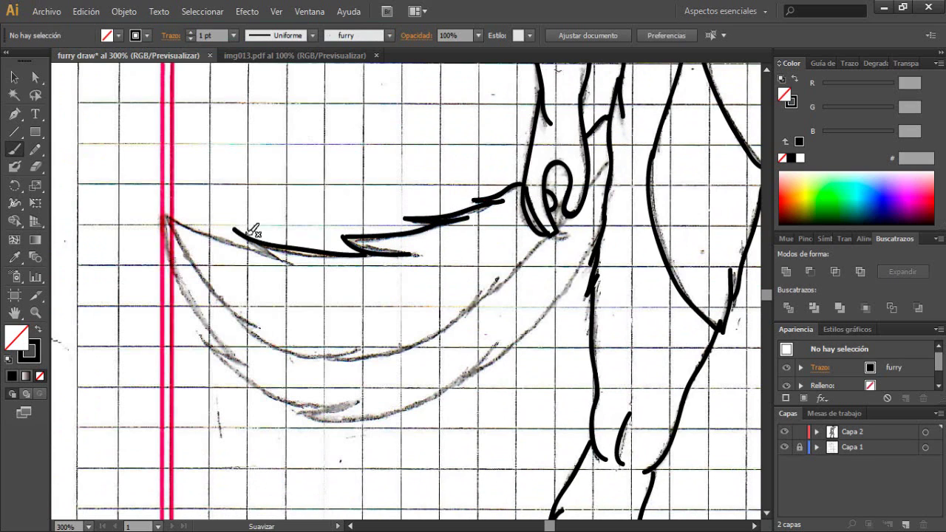
drag(166, 217, 299, 263)
Step: Erase the protruding end of the fur tuft on the tail's upper edge near the tip
click(34, 166)
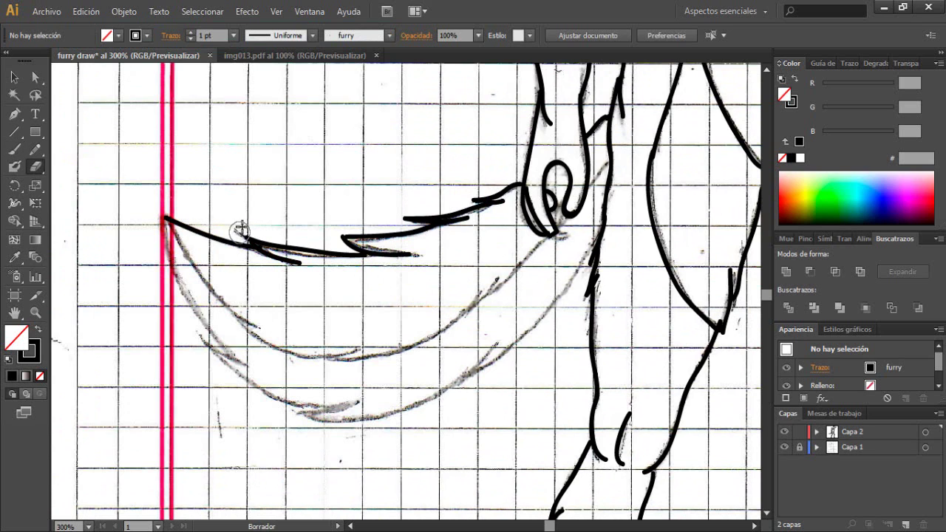
drag(239, 231, 237, 218)
key(ctrl+z)
scroll(318, 296, down, 1)
Step: Trace the tail's lower edge from the tip along the underside, with zigzag fur tufts
mouse_move(90, 531)
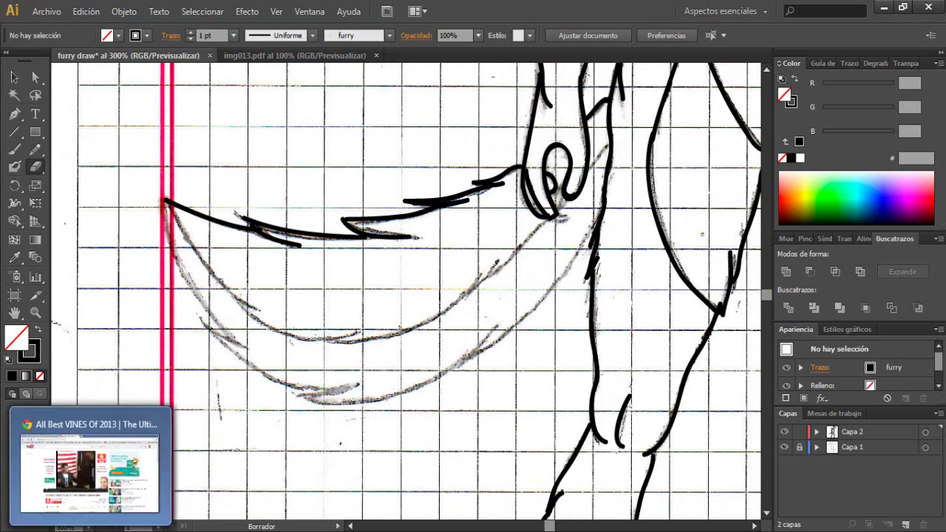
key(b)
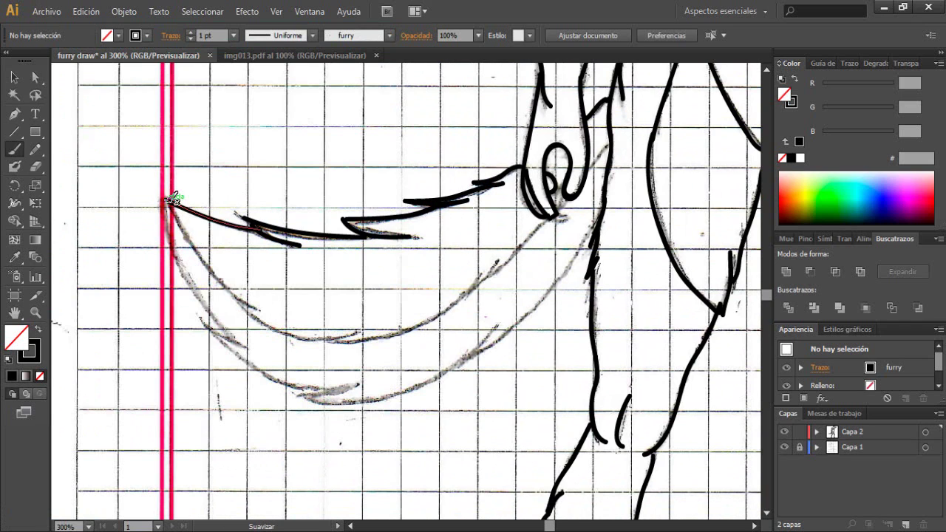
mouse_move(166, 200)
mouse_down()
mouse_move(227, 328)
mouse_move(363, 385)
mouse_up()
key(ctrl+z)
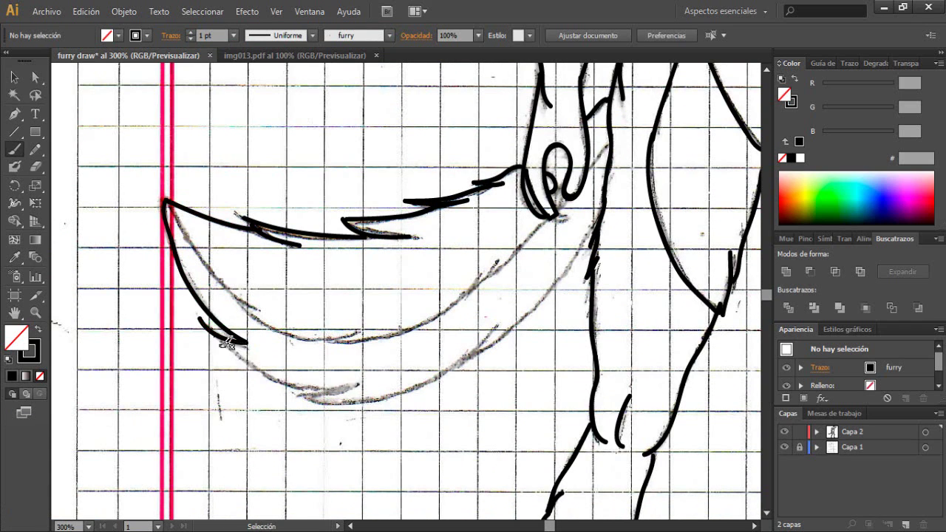
key(ctrl+z)
mouse_move(209, 328)
mouse_down()
mouse_move(247, 348)
mouse_move(226, 337)
mouse_up()
key(ctrl+z)
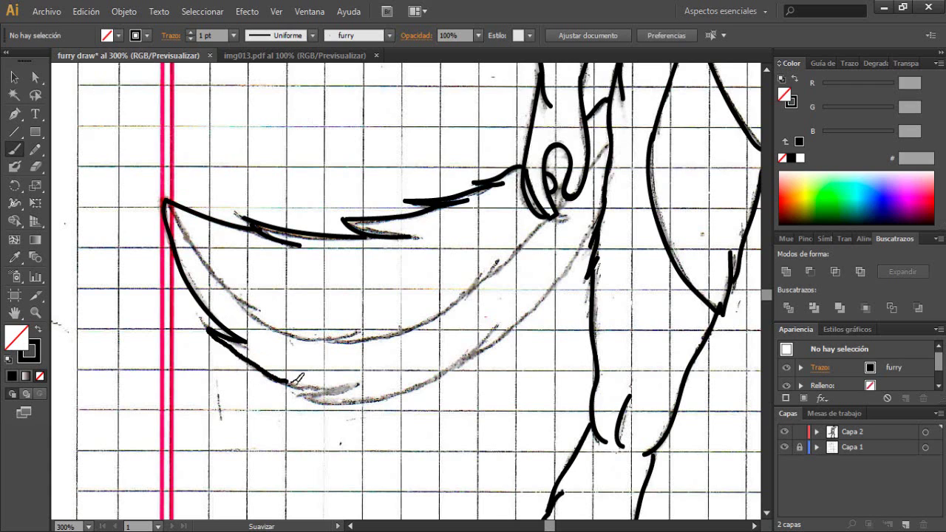
drag(288, 382, 358, 386)
key(ctrl+z)
mouse_move(212, 332)
mouse_down()
mouse_move(341, 386)
mouse_move(307, 395)
mouse_move(362, 405)
mouse_up()
drag(464, 362, 505, 322)
Step: Trim the tuft on the tail's underside, extend the lower edge to the thigh, and compare it with the Capa 1 sketch
key(shift+e)
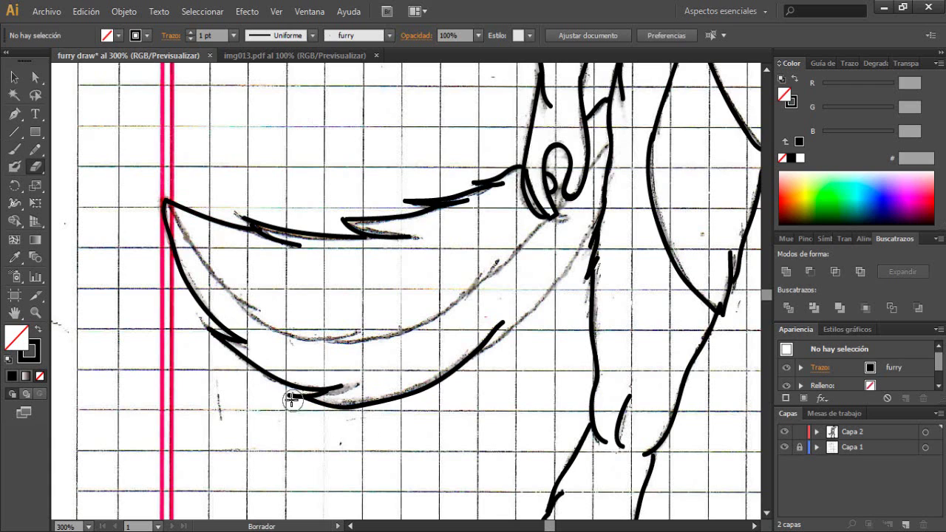
key(p)
mouse_move(475, 350)
mouse_down()
mouse_move(510, 337)
mouse_move(571, 270)
mouse_move(603, 215)
mouse_up()
key(ctrl+z)
key(b)
click(784, 447)
click(784, 448)
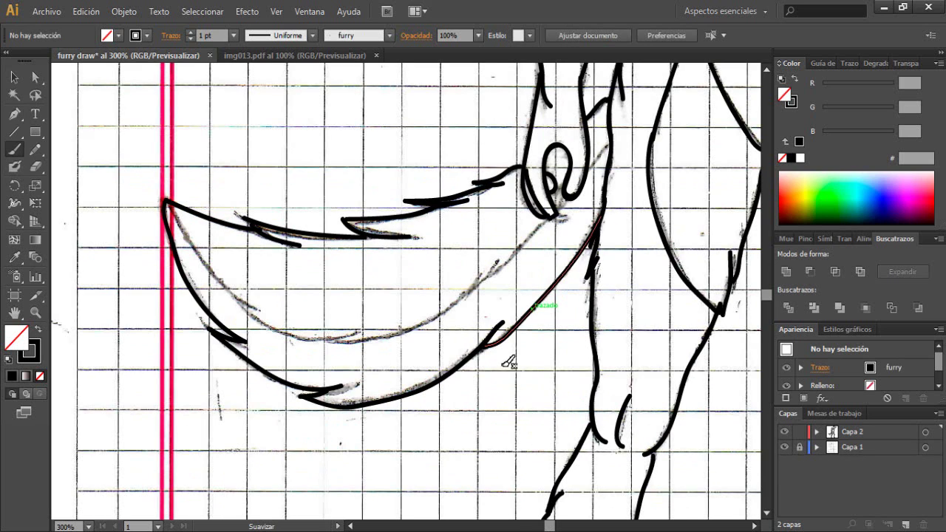
Step: Trace the tail's inner fur line from the tip to the lowered hand, with small tufts along it
drag(169, 208, 272, 325)
key(ctrl+z)
key(ctrl+z)
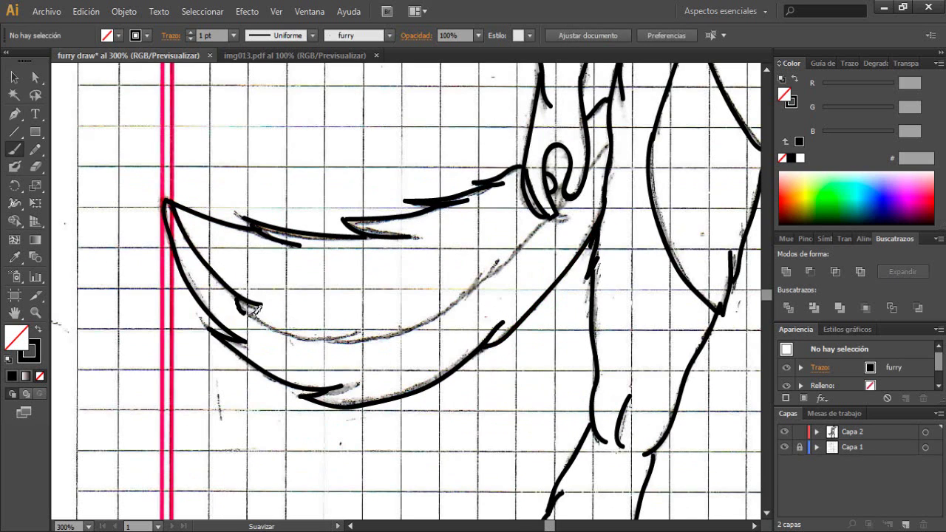
drag(346, 334, 368, 323)
mouse_move(326, 339)
mouse_down()
mouse_move(378, 340)
mouse_move(490, 277)
mouse_move(555, 215)
mouse_up()
key(ctrl+z)
key(ctrl+z)
mouse_move(326, 339)
mouse_down()
mouse_move(390, 334)
mouse_move(485, 285)
mouse_move(559, 213)
mouse_up()
key(ctrl+z)
key(ctrl+z)
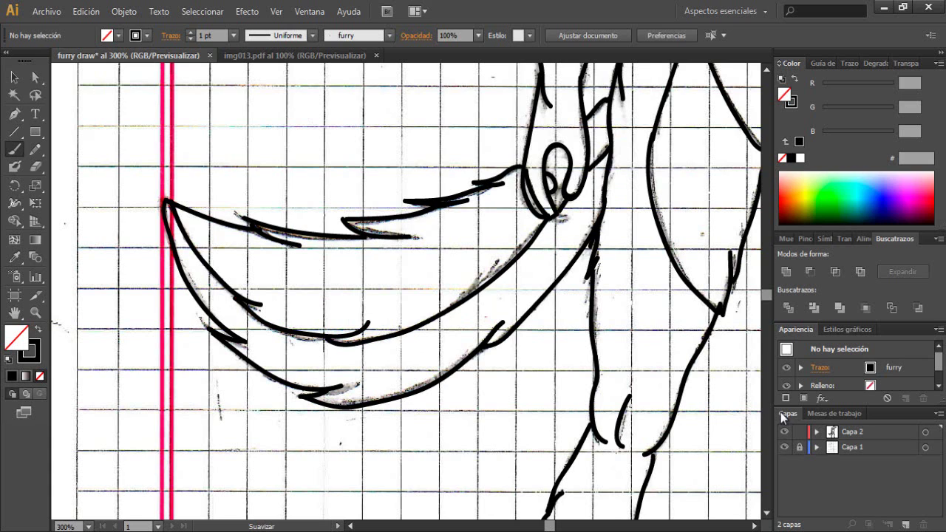
Step: Erase the overlong tuft ends on the tail's inner line and lower edge after comparing them with the sketch
click(785, 447)
click(785, 447)
key(shift+e)
click(364, 321)
click(341, 384)
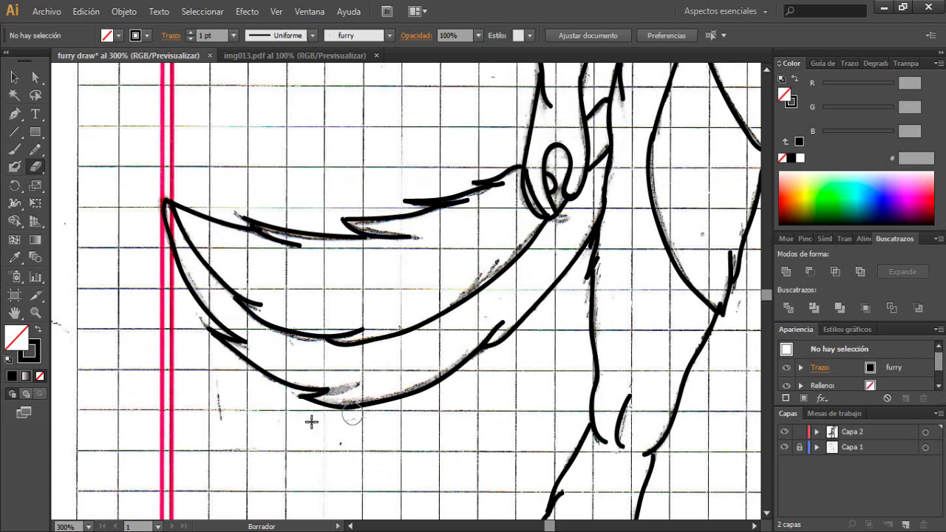
drag(506, 320, 491, 334)
Step: Toggle the Capa 1 sketch to examine the finished tail and the whole figure's line art
click(785, 448)
click(785, 448)
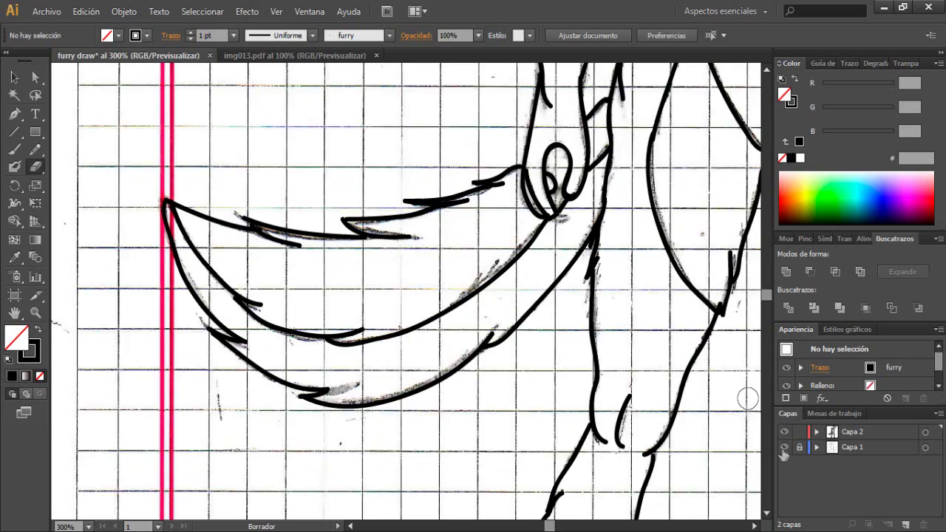
click(785, 448)
click(784, 448)
key(ctrl+minus)
key(ctrl+minus)
key(ctrl+minus)
key(ctrl+minus)
key(ctrl+minus)
click(784, 448)
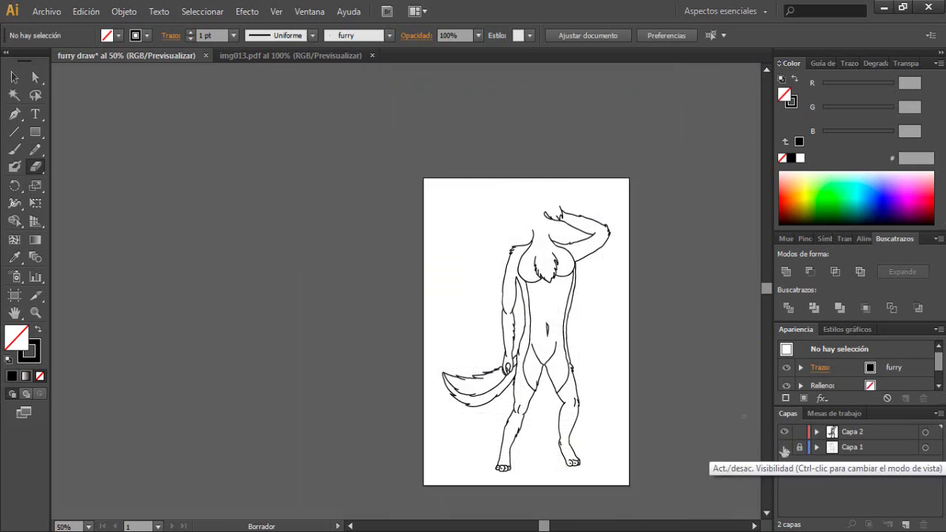
click(785, 449)
Step: Trace the muzzle, mouth and chin of the face below the raised hand
scroll(564, 298, up, 2)
key(super)
key(super)
scroll(540, 327, up, 6)
mouse_move(553, 285)
mouse_down()
mouse_move(372, 257)
mouse_move(388, 278)
mouse_up()
key(b)
drag(509, 381, 494, 379)
mouse_move(449, 381)
mouse_down()
mouse_move(471, 384)
mouse_move(406, 397)
mouse_up()
scroll(510, 340, down, 2)
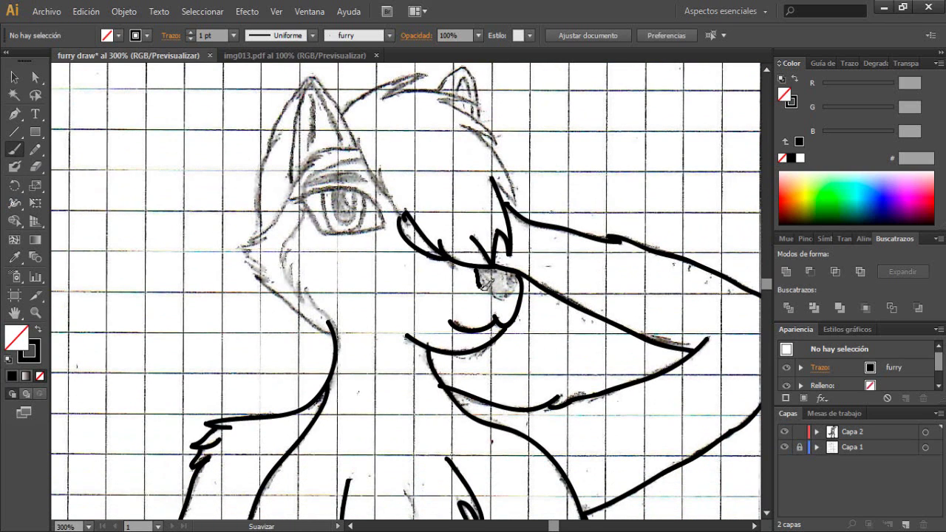
Step: Trace the nose, the pointed cheek fur, the inner cheek tufts and the brow contour down to the raised hand
drag(370, 368, 463, 331)
drag(346, 243, 425, 301)
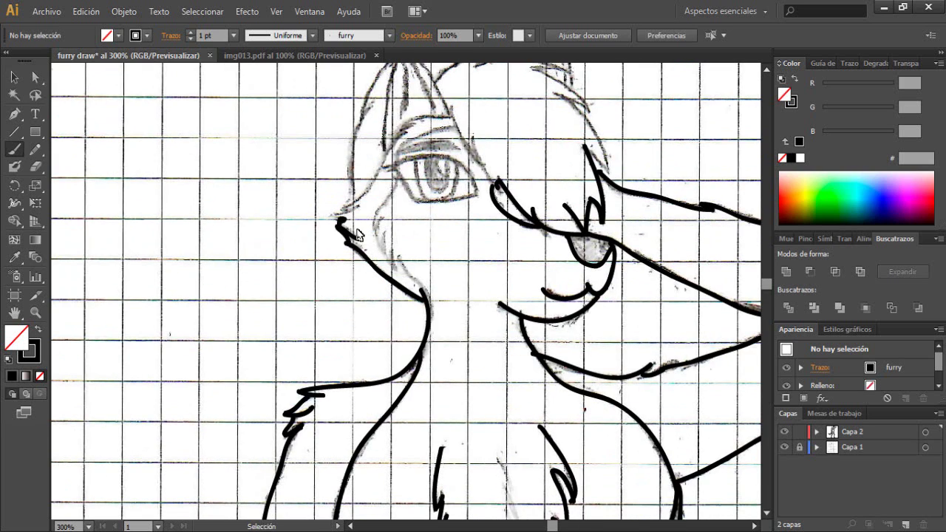
drag(331, 216, 361, 209)
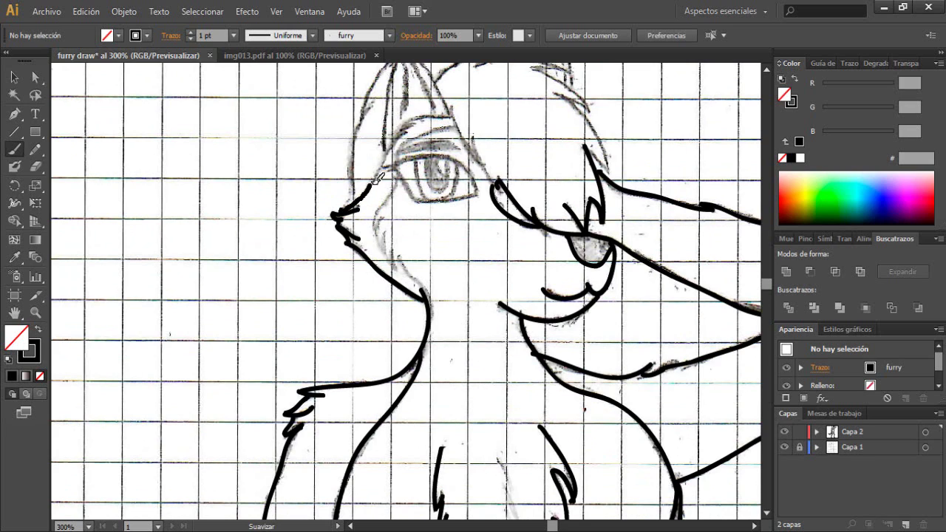
drag(405, 130, 453, 114)
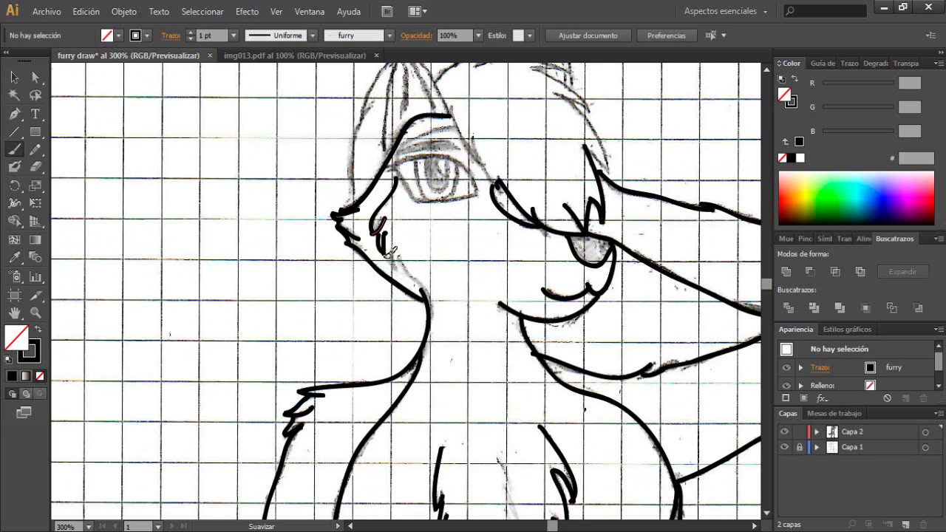
scroll(463, 255, up, 1)
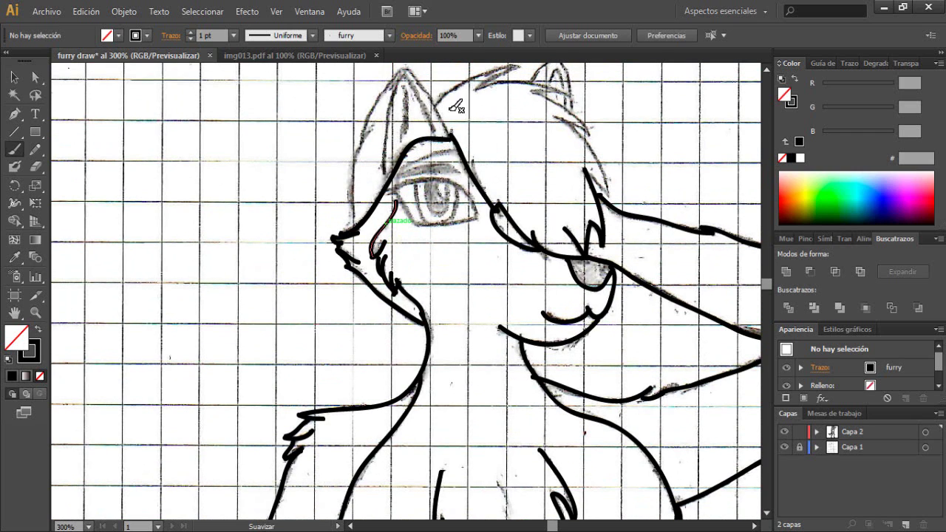
Step: Trace the eyelid crease and the eye outline, redrawing the lower lid to meet the outer corner
drag(398, 171, 458, 151)
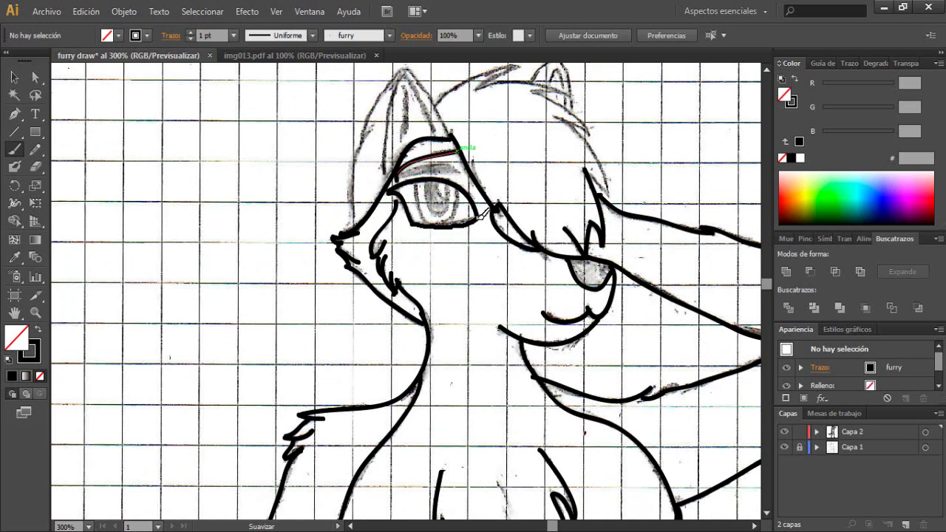
key(ctrl+z)
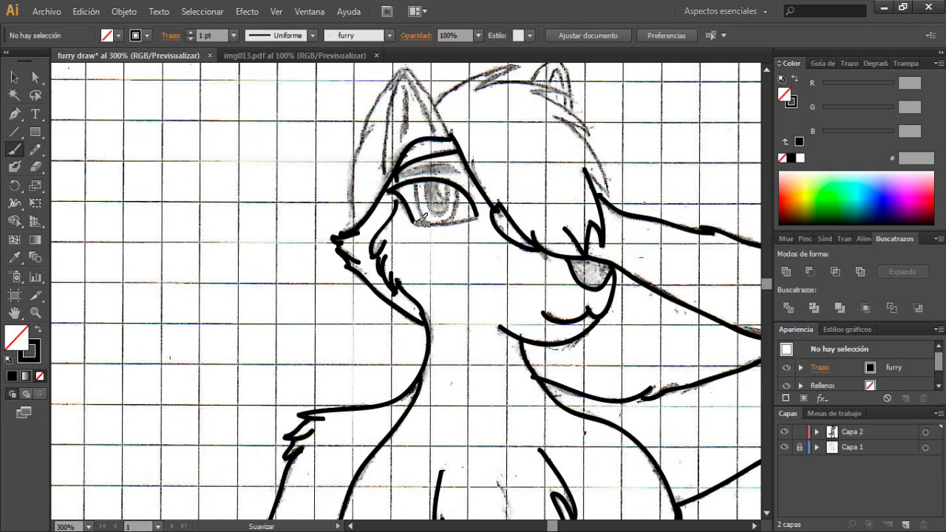
scroll(482, 216, up, 3)
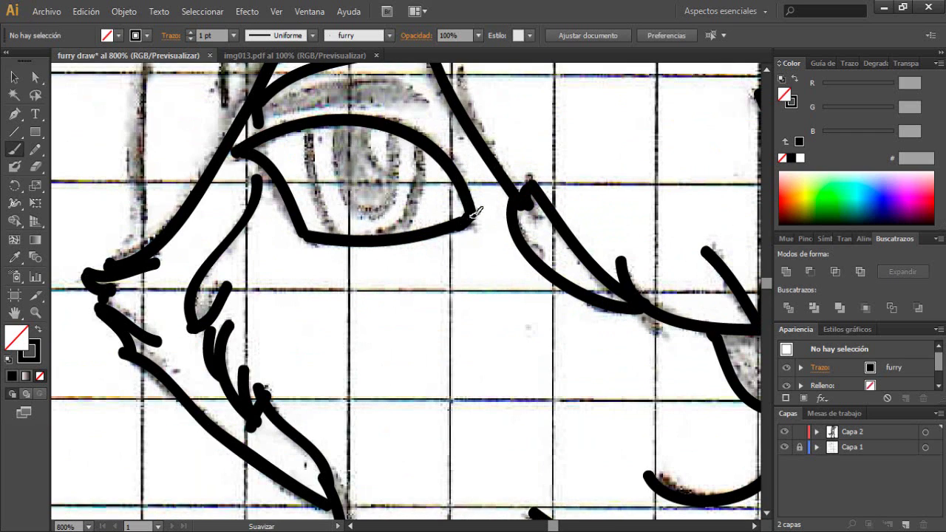
Step: Trace the iris, pupil and inner highlight of the eye, redoing strokes that stray from the sketch
drag(310, 126, 342, 234)
mouse_move(418, 144)
mouse_down()
mouse_move(420, 176)
mouse_move(384, 237)
mouse_move(420, 204)
mouse_up()
key(ctrl+z)
mouse_move(332, 123)
mouse_down()
mouse_move(339, 161)
mouse_move(368, 215)
mouse_move(402, 176)
mouse_move(332, 136)
mouse_move(357, 201)
mouse_move(405, 174)
mouse_move(388, 131)
mouse_up()
key(ctrl+z)
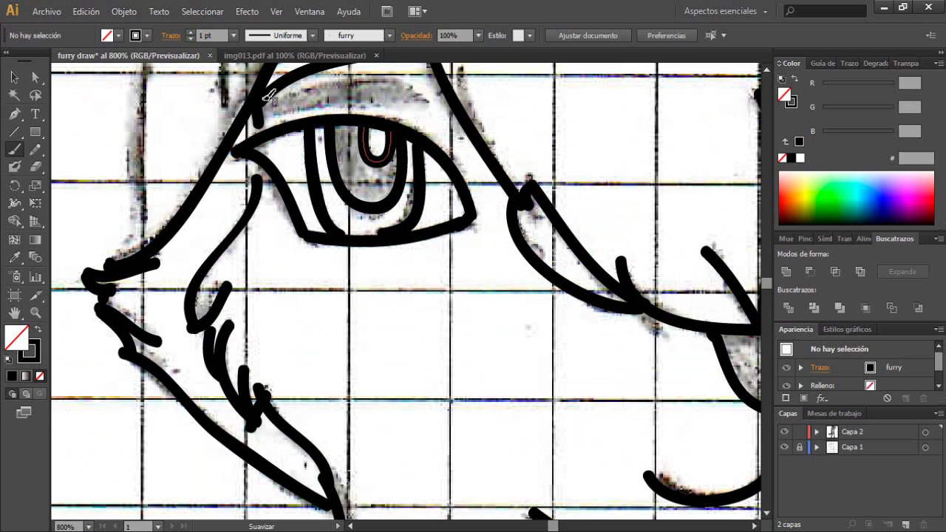
Step: Trace the eyebrow above the eyelid as an open outline, removing the strokes that overfill it
mouse_move(267, 120)
mouse_down()
mouse_move(316, 101)
mouse_move(420, 97)
mouse_up()
mouse_move(267, 105)
mouse_down()
mouse_move(384, 78)
mouse_move(424, 94)
mouse_move(380, 89)
mouse_up()
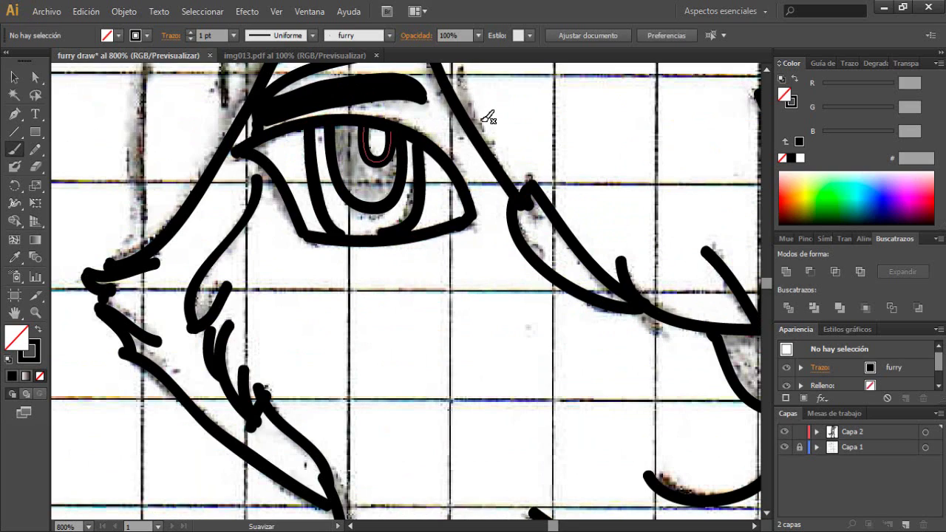
key(ctrl+z)
key(ctrl+z)
Step: Trace the outer contour of the large pointed ear and its inner edge down to the hair and cheek
scroll(488, 120, down, 4)
mouse_move(488, 121)
mouse_down()
mouse_move(506, 284)
mouse_move(439, 224)
mouse_up()
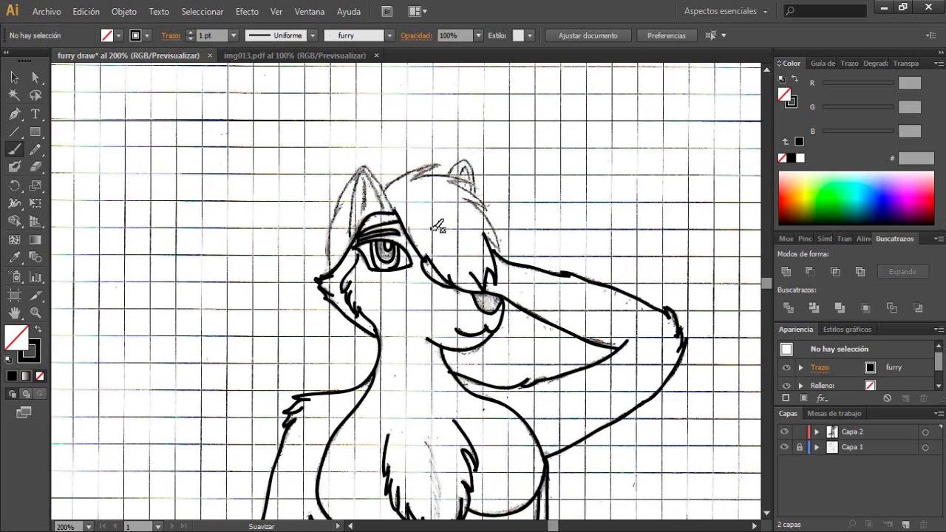
scroll(438, 223, up, 3)
drag(416, 338, 420, 327)
drag(341, 201, 474, 265)
drag(376, 132, 436, 251)
mouse_move(373, 115)
mouse_down()
mouse_move(404, 140)
mouse_move(470, 254)
mouse_up()
mouse_move(272, 430)
mouse_down()
mouse_move(276, 310)
mouse_move(324, 233)
mouse_move(295, 237)
mouse_move(325, 163)
mouse_move(381, 108)
mouse_up()
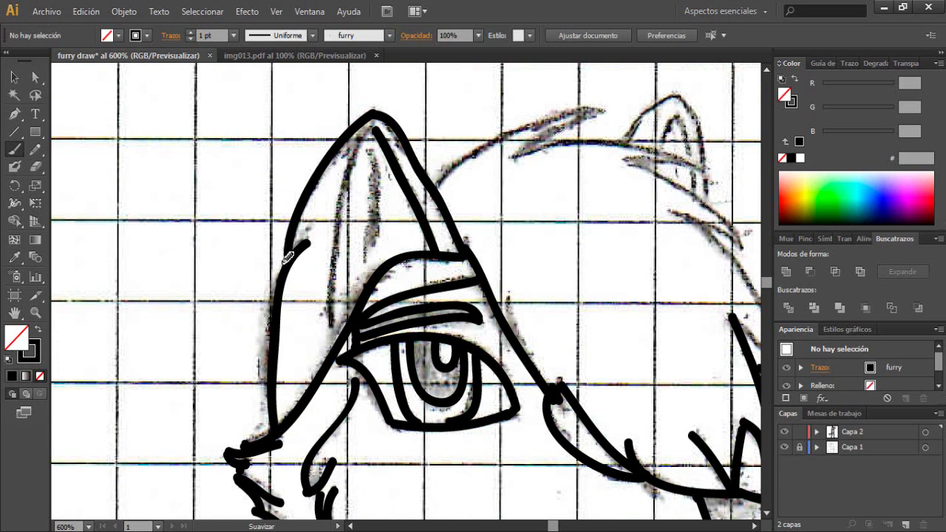
Step: Trace the remaining inner contour of the large ear and the short fold line at its centre
scroll(284, 264, up, 5)
click(298, 225)
key(ctrl+z)
scroll(336, 227, down, 5)
mouse_move(383, 318)
mouse_down()
mouse_move(405, 138)
mouse_move(421, 102)
mouse_move(385, 229)
mouse_move(378, 318)
mouse_up()
key(ctrl+z)
mouse_move(419, 119)
mouse_down()
mouse_move(425, 218)
mouse_move(428, 204)
mouse_up()
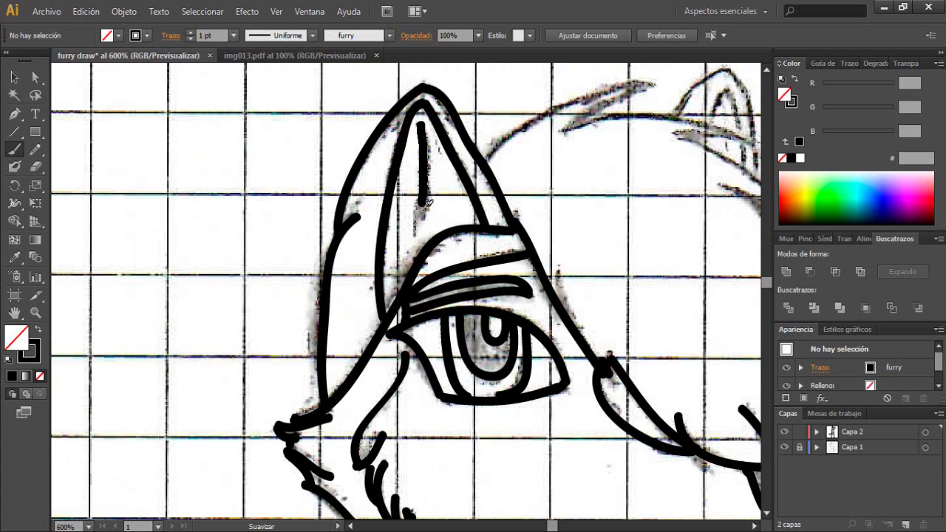
Step: Trace the hair outline with its pointed tufts and the small far ear, redrawing that ear with a sharper tip
alt+scroll(427, 201, down, 2)
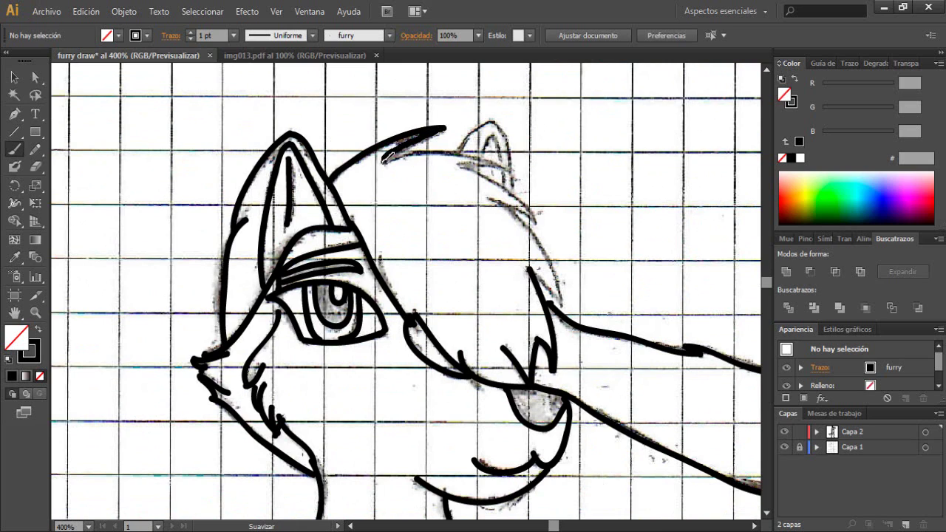
drag(473, 151, 505, 166)
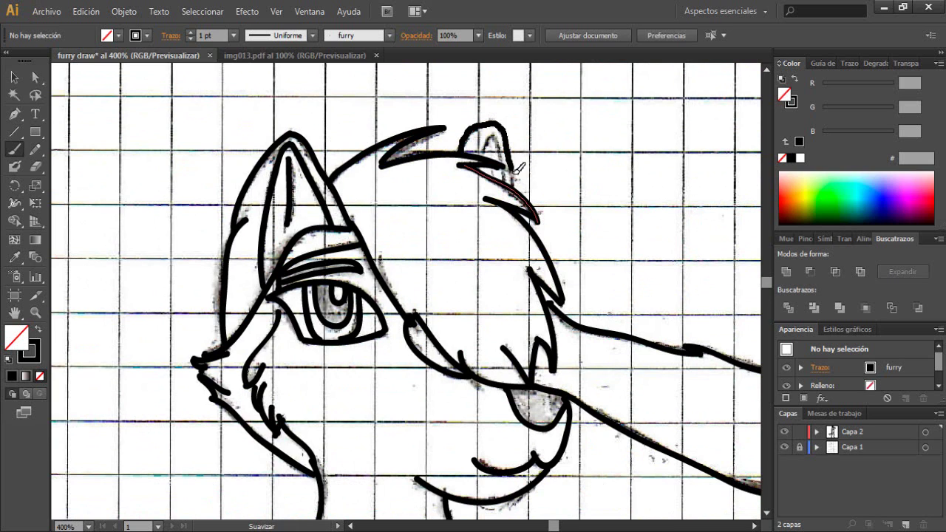
drag(515, 172, 512, 184)
key(ctrl+z)
drag(459, 152, 473, 132)
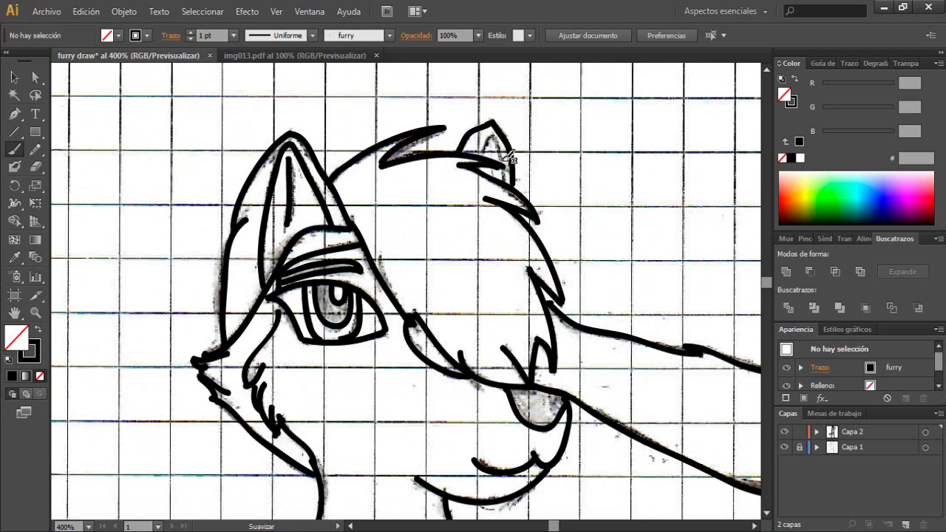
Step: Toggle the Capa 1 sketch and examine the whole figure's line art, including the hips, legs and tail
scroll(603, 275, down, 5)
drag(603, 275, 493, 154)
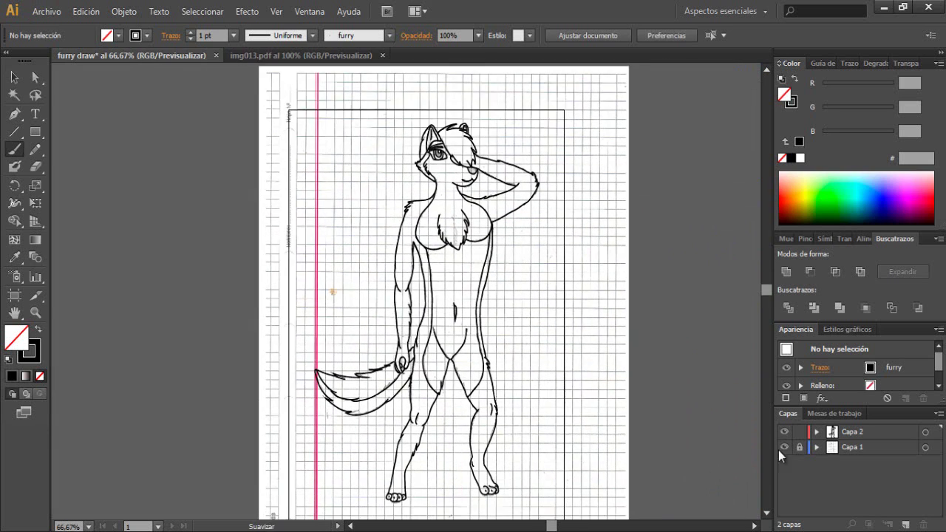
click(784, 449)
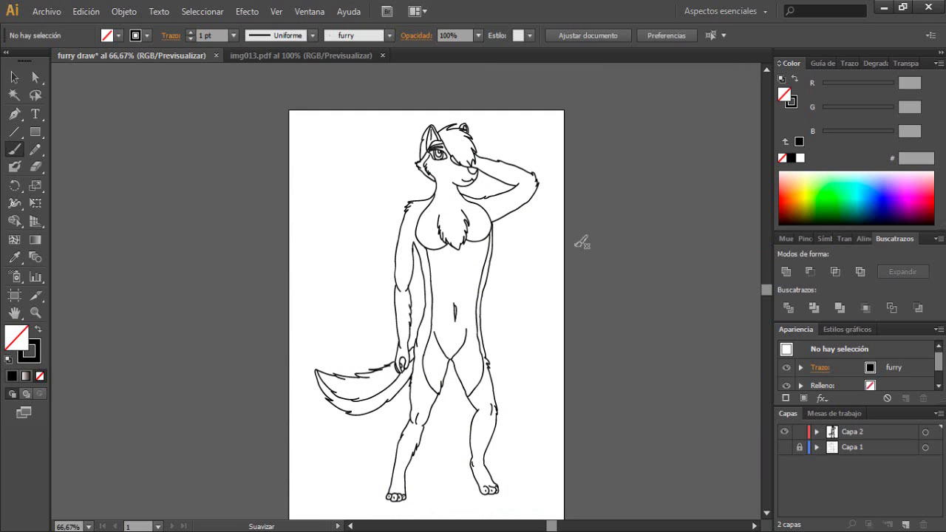
click(782, 448)
key(ctrl+plus)
key(ctrl+plus)
key(ctrl+plus)
key(ctrl+plus)
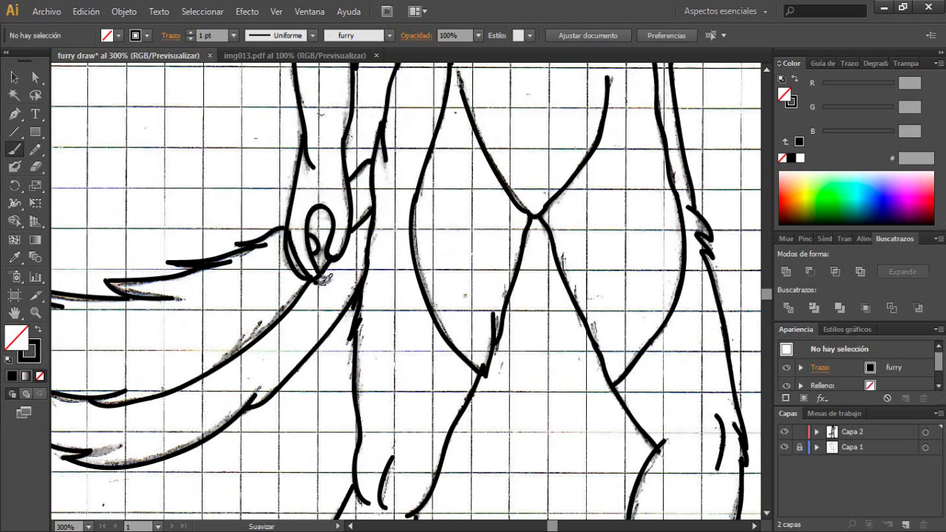
scroll(553, 401, down, 1)
alt+scroll(553, 401, up, 1)
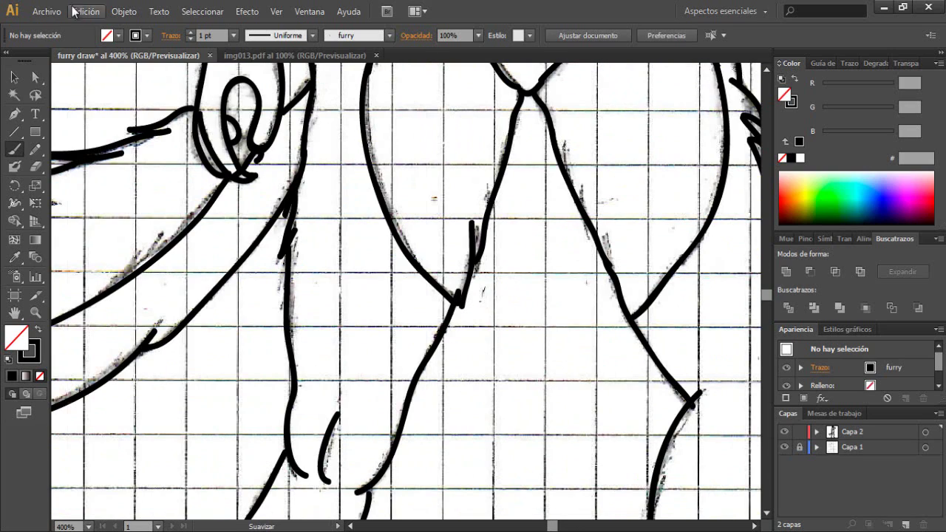
alt+scroll(256, 315, down, 5)
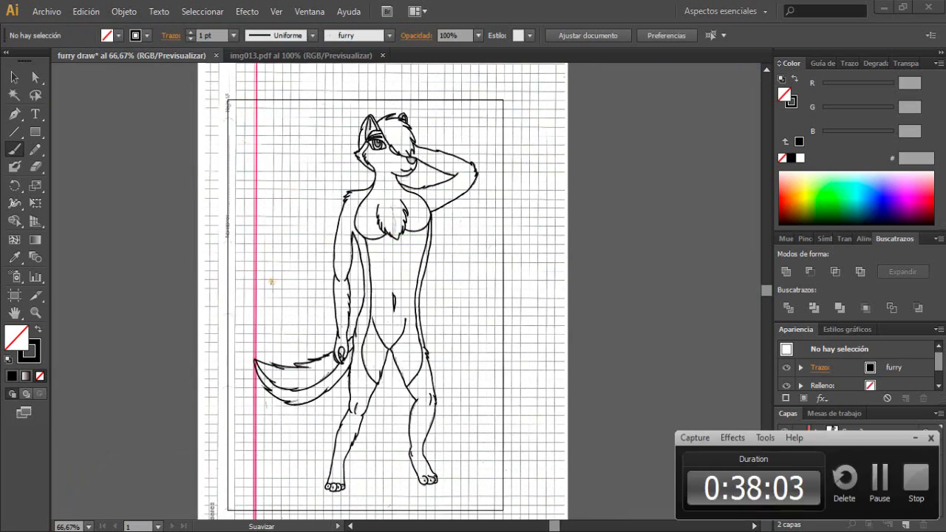
Step: Hide the Capa 1 sketch layer and make Capa 2 the active layer
click(916, 439)
scroll(418, 261, down, 1)
key(v)
click(894, 454)
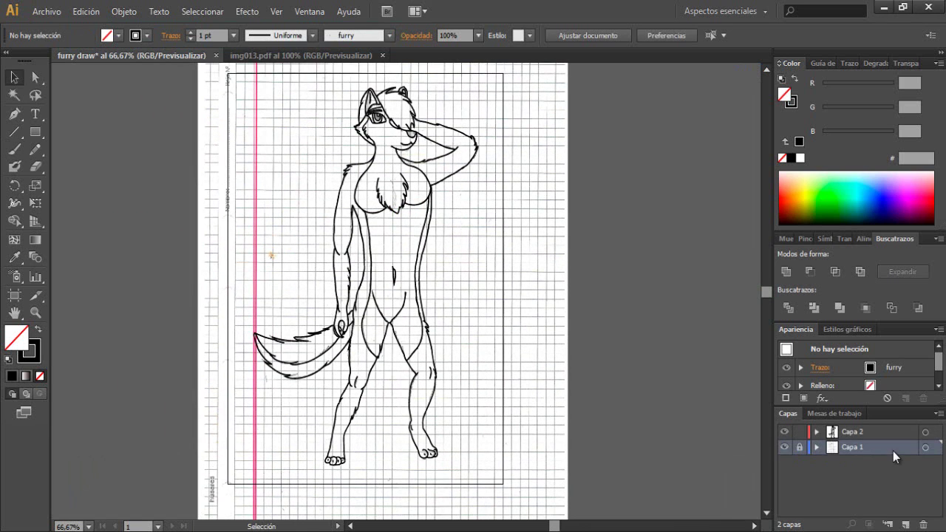
click(785, 447)
click(852, 432)
key(ctrl+z)
click(785, 447)
scroll(276, 131, up, 1)
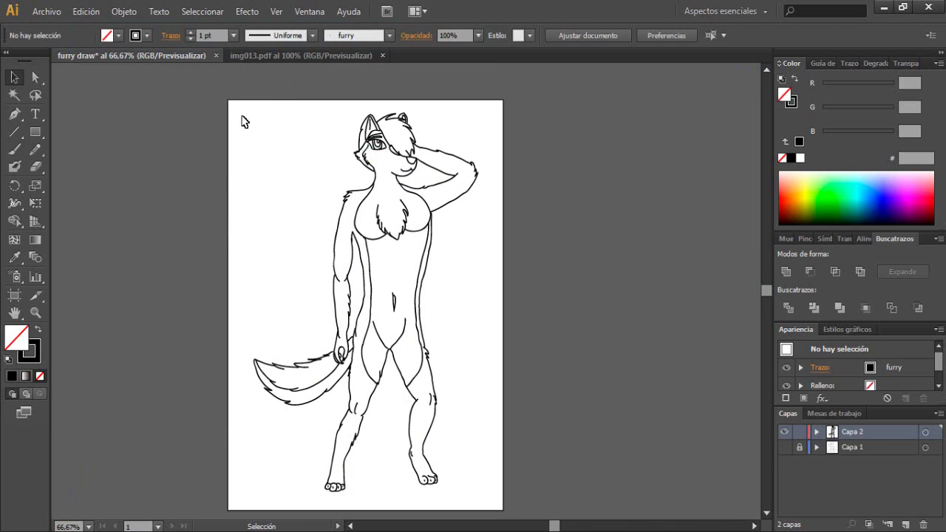
Step: Select all the line art on Capa 2 and expand its brush strokes into filled shapes
drag(241, 116, 577, 513)
click(124, 11)
click(151, 185)
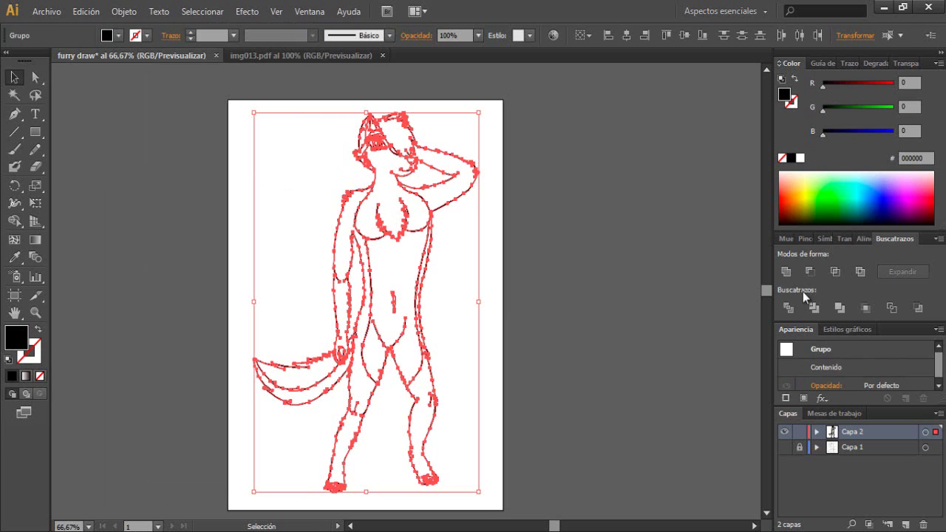
Step: Activate the Live Paint Bucket and pick a turquoise fill of R 0, G 254, B 184
click(484, 291)
key(k)
click(874, 183)
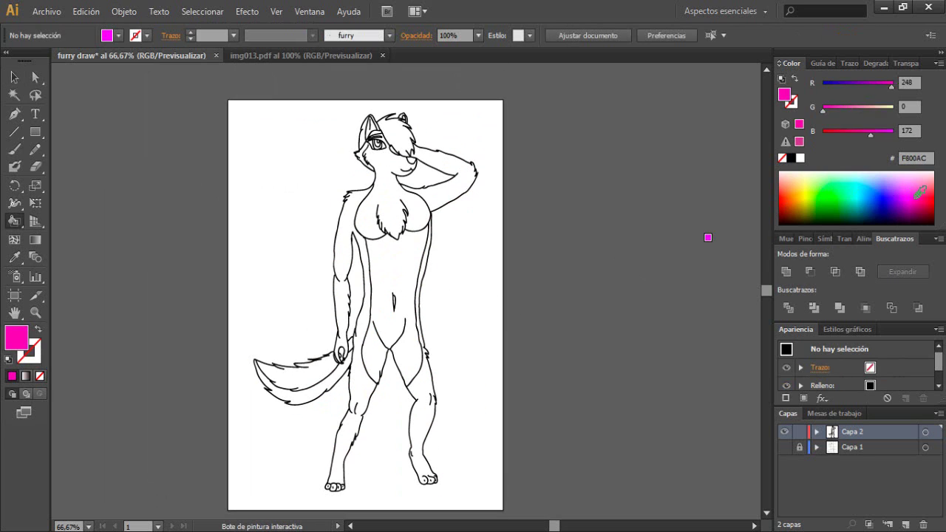
click(854, 192)
click(855, 202)
drag(877, 112, 893, 112)
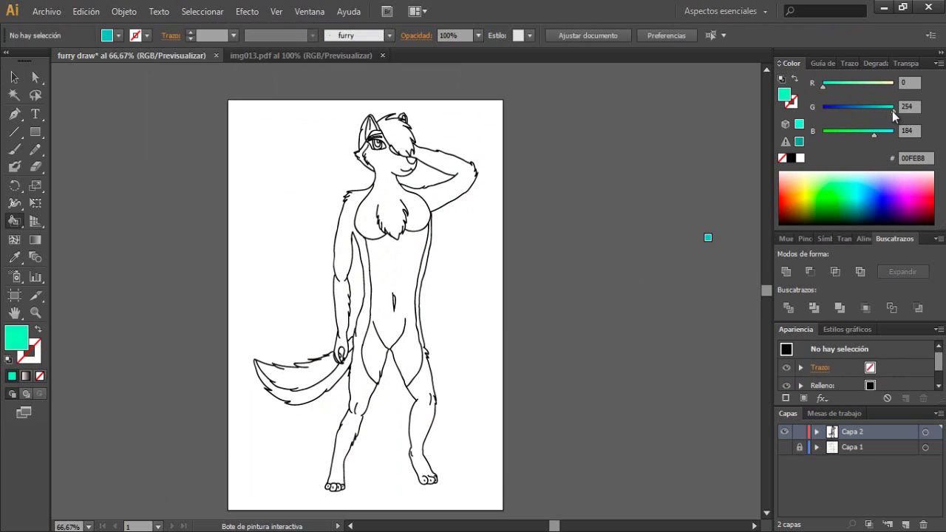
Step: Select the line art group and recolour it light blue with R 0, G 205, B 255
key(v)
click(405, 333)
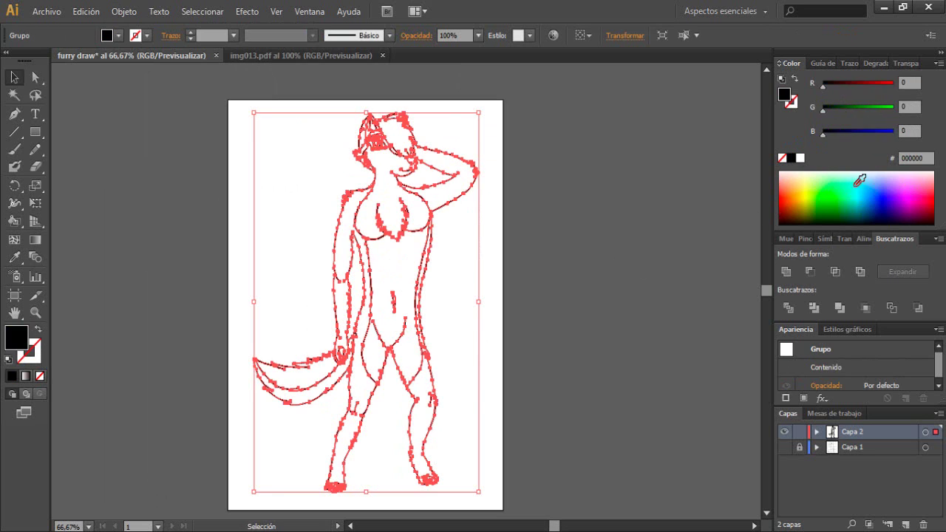
click(861, 186)
click(863, 195)
mouse_move(883, 111)
mouse_down()
mouse_move(900, 112)
mouse_move(880, 108)
mouse_up()
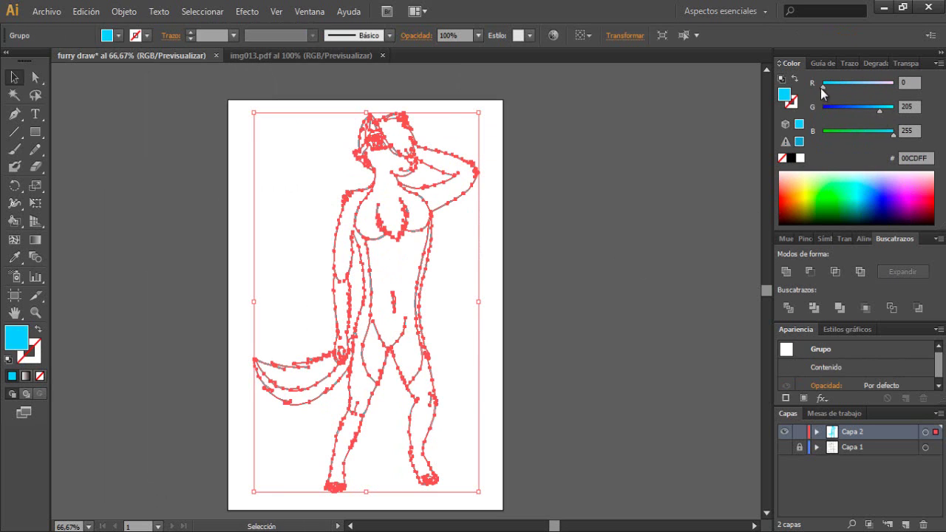
Step: Try filling the arms and legs with light blue, R 8, G 210, B 255, using the Live Paint Bucket
key(k)
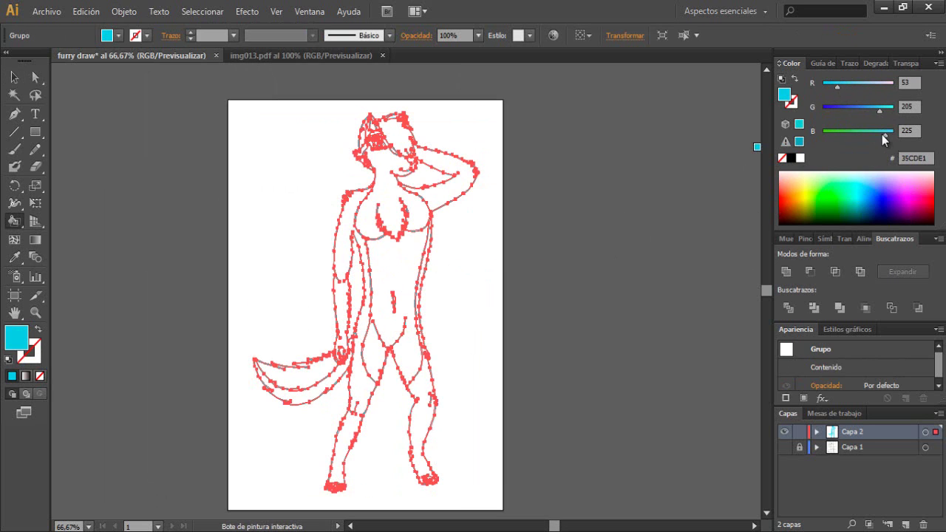
drag(878, 111, 880, 111)
drag(837, 87, 825, 87)
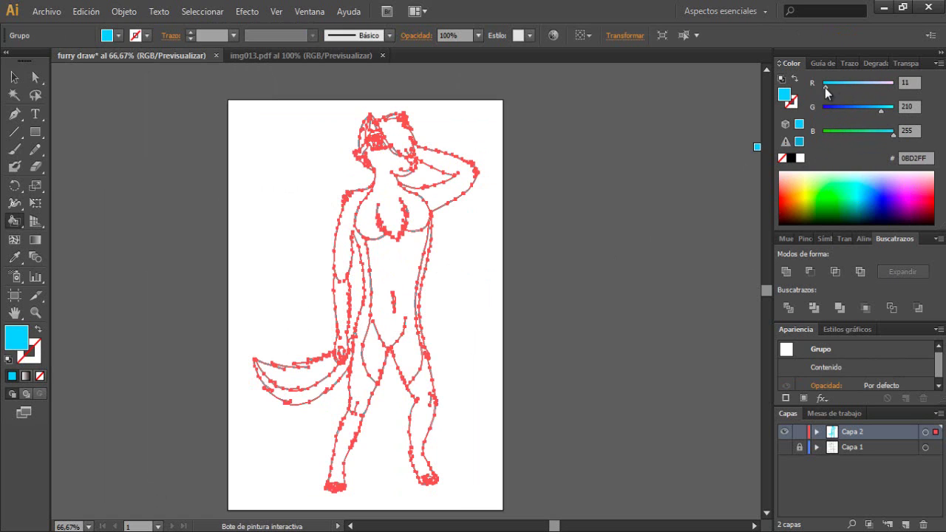
click(392, 256)
key(ctrl+z)
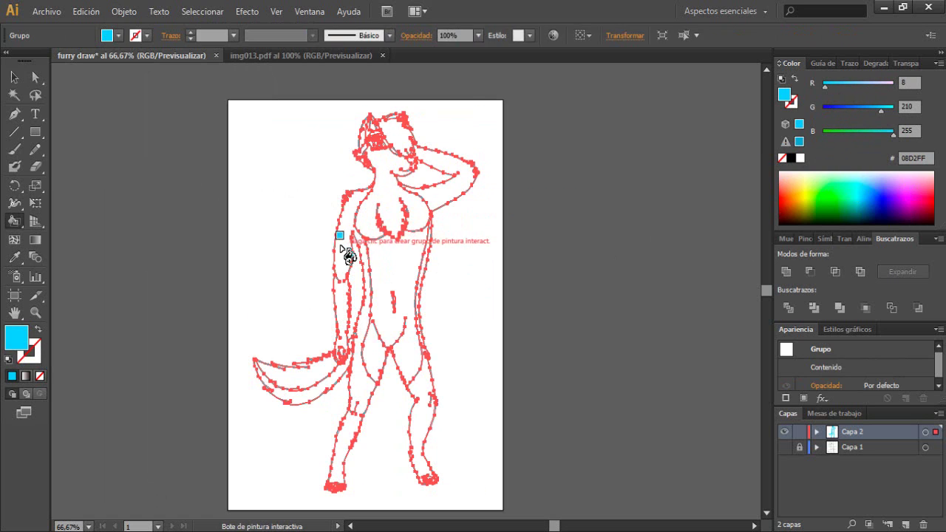
click(349, 254)
click(429, 403)
click(444, 199)
scroll(357, 159, up, 3)
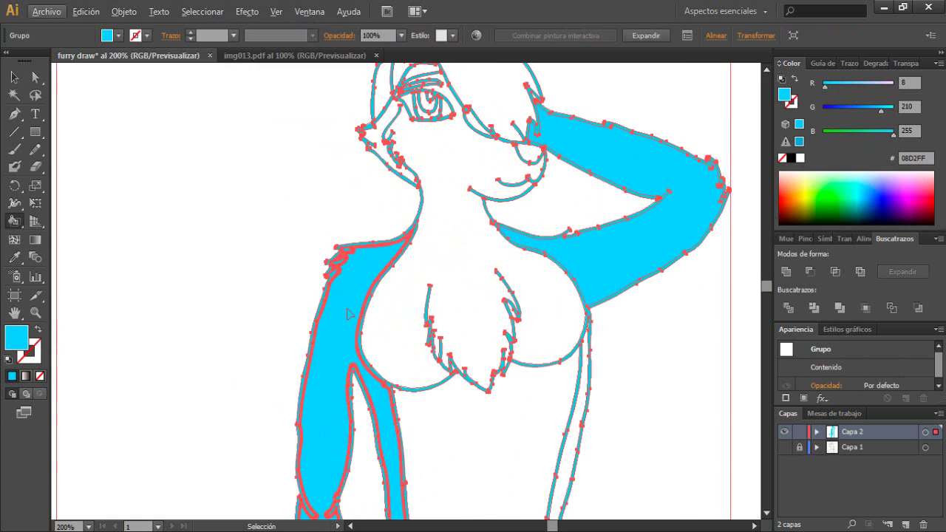
Step: Undo the light blue Live Paint fills and restore the line art's black colour
key(ctrl+z)
key(ctrl+z)
key(ctrl+z)
key(v)
key(ctrl+z)
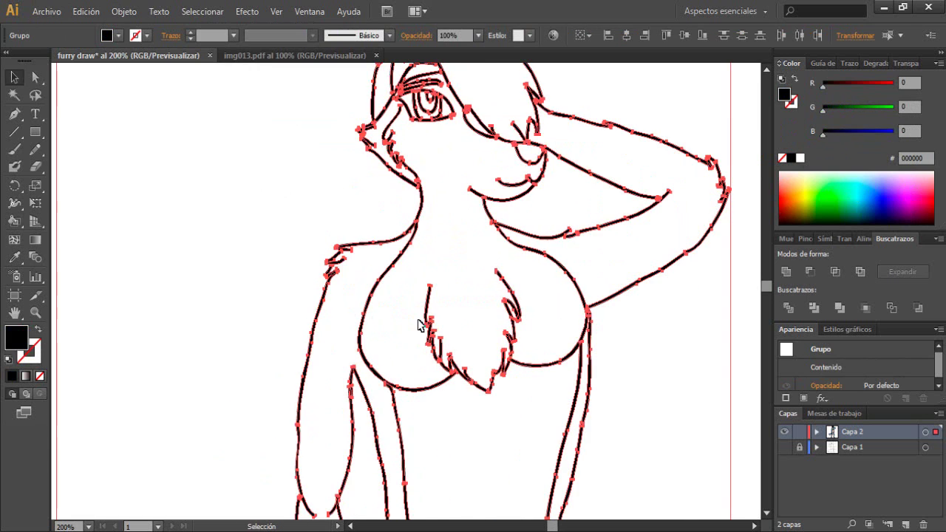
click(858, 188)
key(ctrl+z)
Step: Choose the Live Paint Bucket for the selected line art with a turquoise fill of R 0, G 255, B 226
key(k)
click(863, 198)
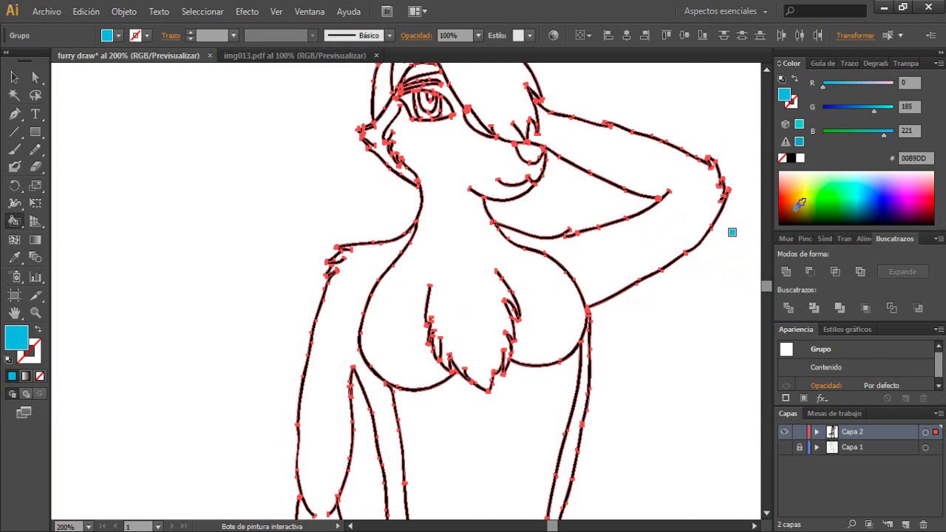
click(854, 193)
click(853, 198)
click(853, 195)
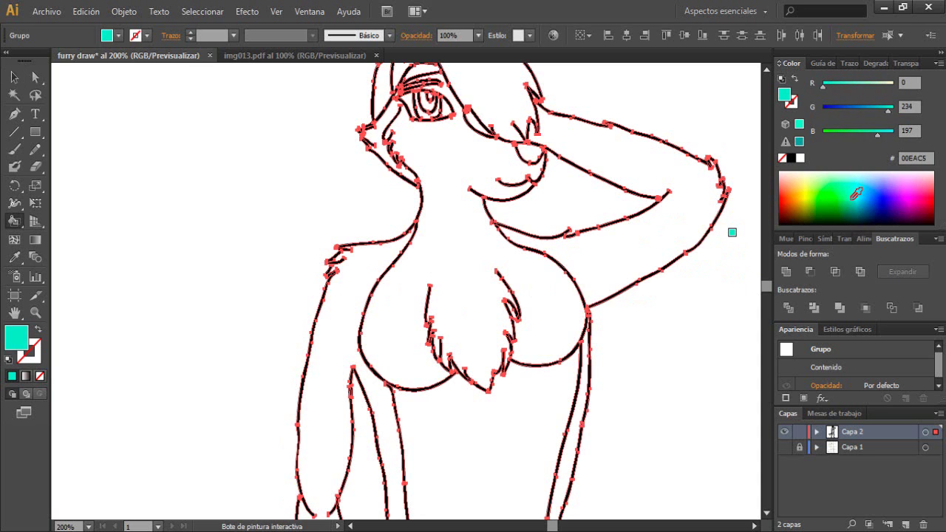
click(857, 188)
click(863, 196)
drag(866, 192, 854, 186)
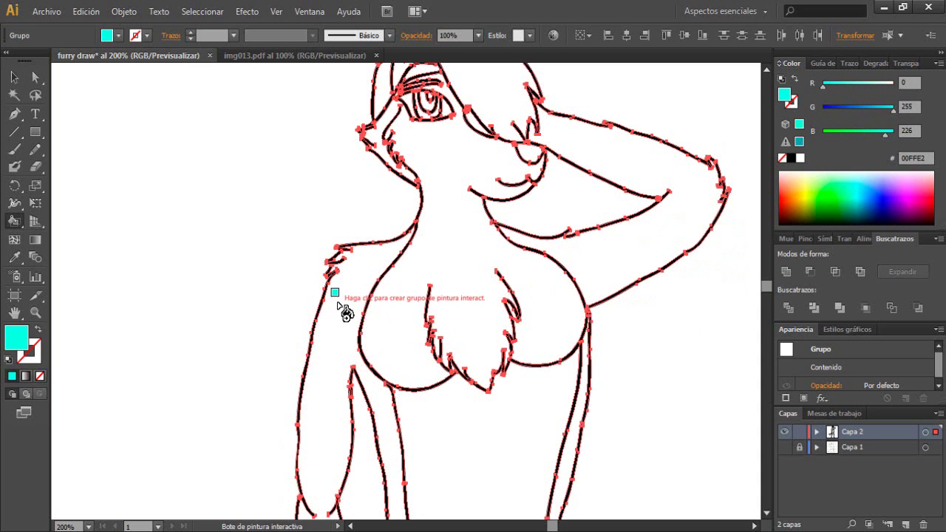
Step: Create a Live Paint group from the line art and fill the arms, cheek fur and both ears' outer areas with turquoise
click(365, 326)
click(634, 265)
click(369, 136)
scroll(375, 131, up, 1)
click(381, 126)
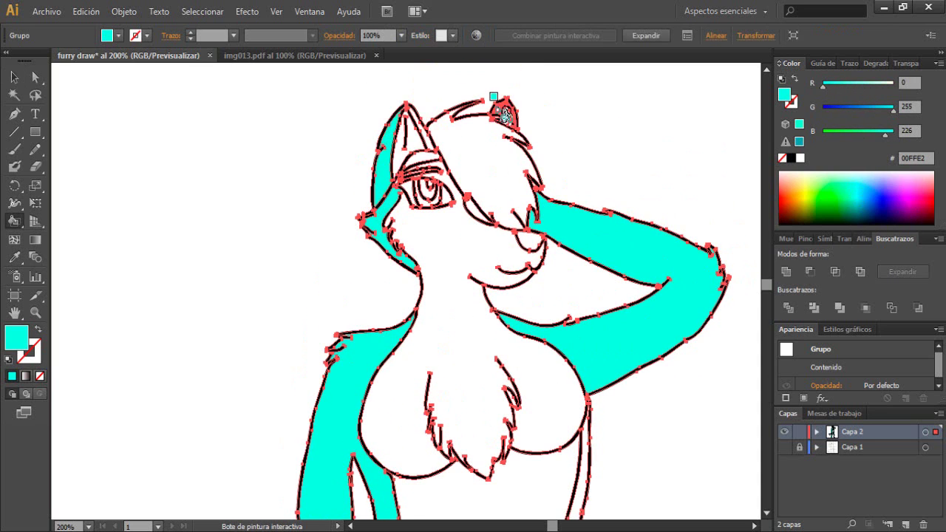
click(501, 109)
Step: Fill the legs, body side and the toes of both feet with the turquoise colour
scroll(669, 157, down, 6)
click(560, 252)
scroll(568, 285, down, 6)
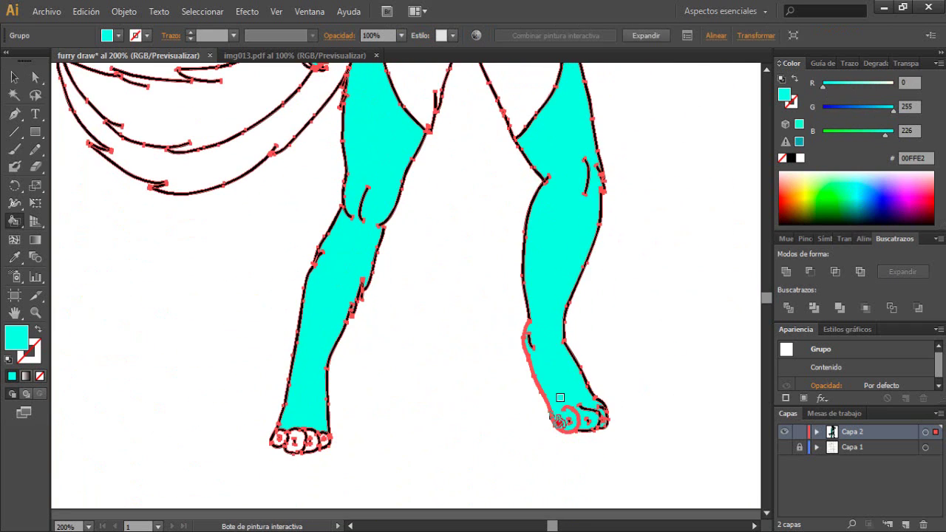
scroll(317, 449, up, 2)
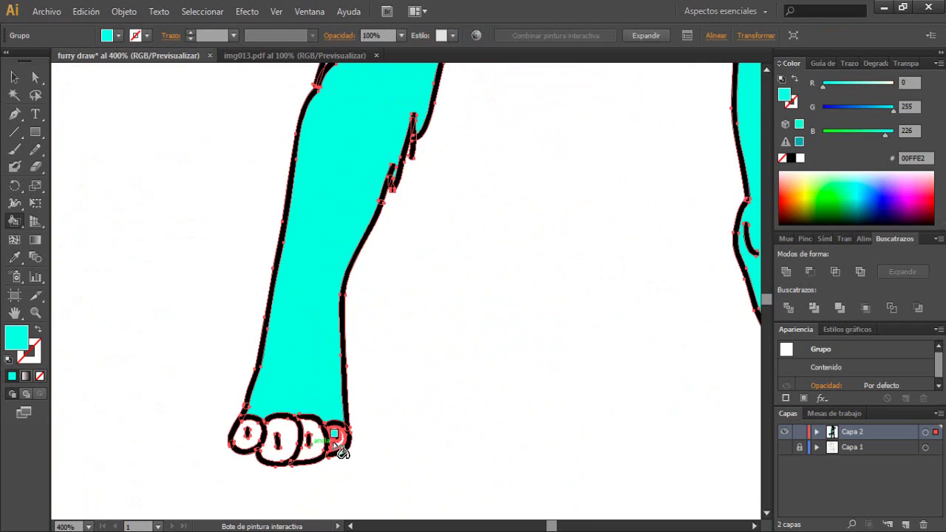
click(335, 442)
click(314, 441)
click(276, 442)
click(256, 431)
Step: Fill the upper section of the tail and the remaining areas of the lowered hand with turquoise
scroll(342, 447, down, 4)
scroll(338, 274, up, 1)
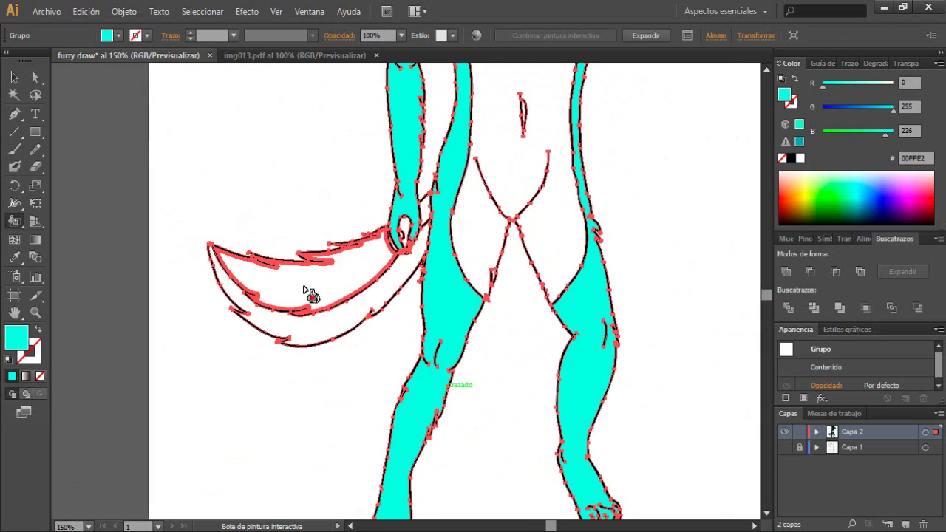
click(309, 295)
scroll(403, 225, up, 2)
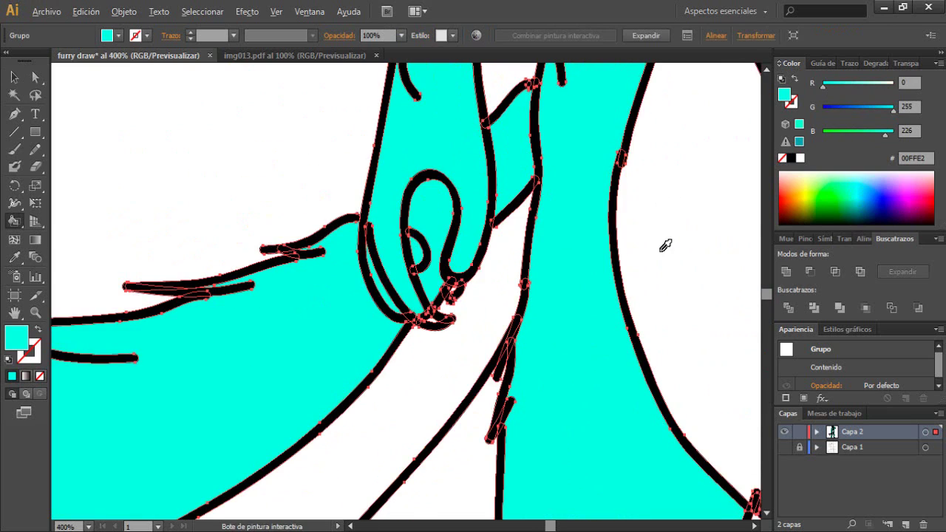
Step: Fill the hair, the area above the eyelid crease and the eyebrow with turquoise
scroll(480, 220, down, 5)
scroll(547, 189, up, 3)
click(548, 188)
scroll(444, 196, up, 2)
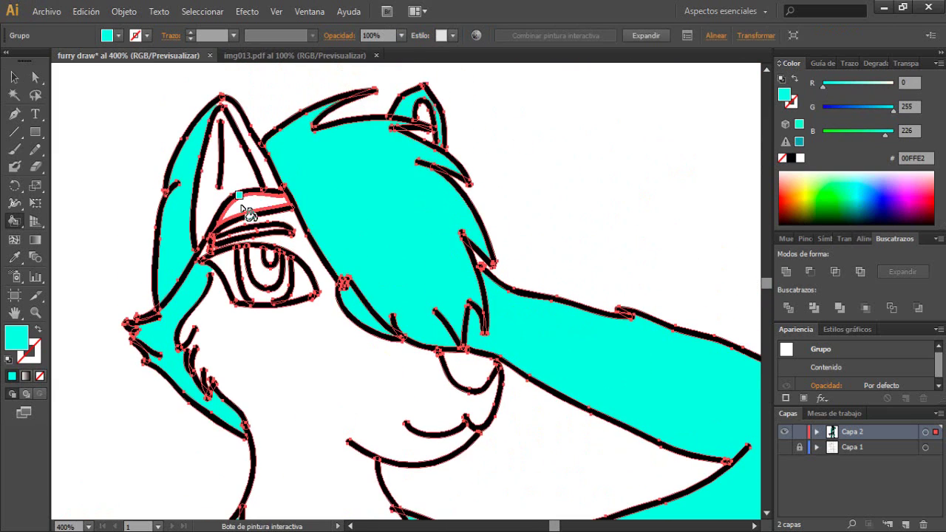
scroll(619, 169, down, 2)
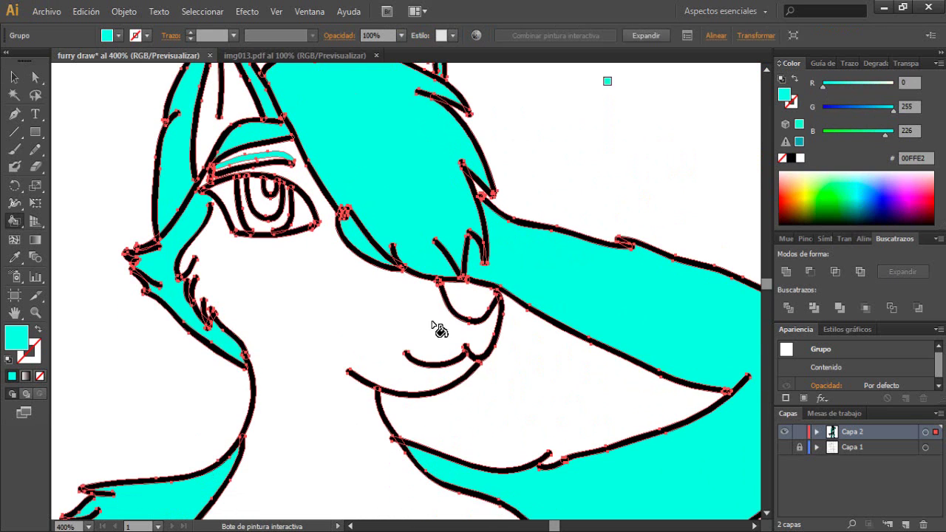
Step: Set the fill colour to black and fill the nose with the Live Paint Bucket
click(800, 159)
click(791, 158)
click(467, 299)
scroll(703, 158, down, 1)
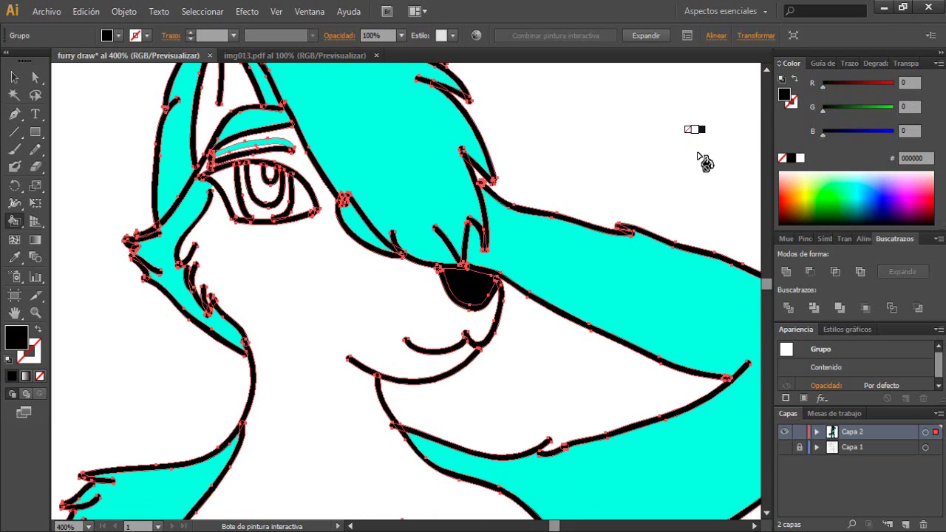
Step: Undo the nose fill and the latest turquoise fills around the eye and beneath the hair
key(v)
click(128, 353)
key(ctrl+z)
key(ctrl+z)
key(ctrl+z)
key(ctrl+z)
key(ctrl+z)
key(ctrl+z)
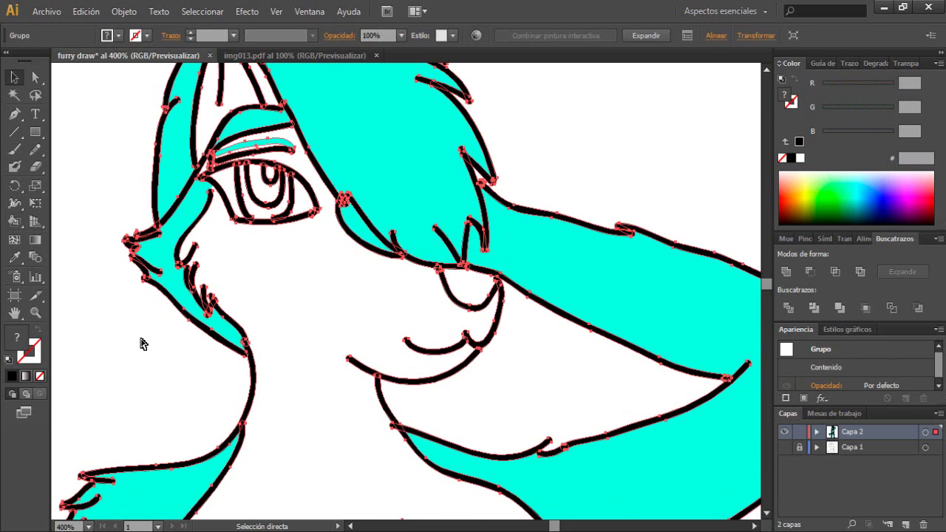
Step: Deselect the artwork, sample the turquoise again and refill the eyelid, eyebrow area and narrow hair strip beside the muzzle
click(14, 258)
click(591, 242)
key(c)
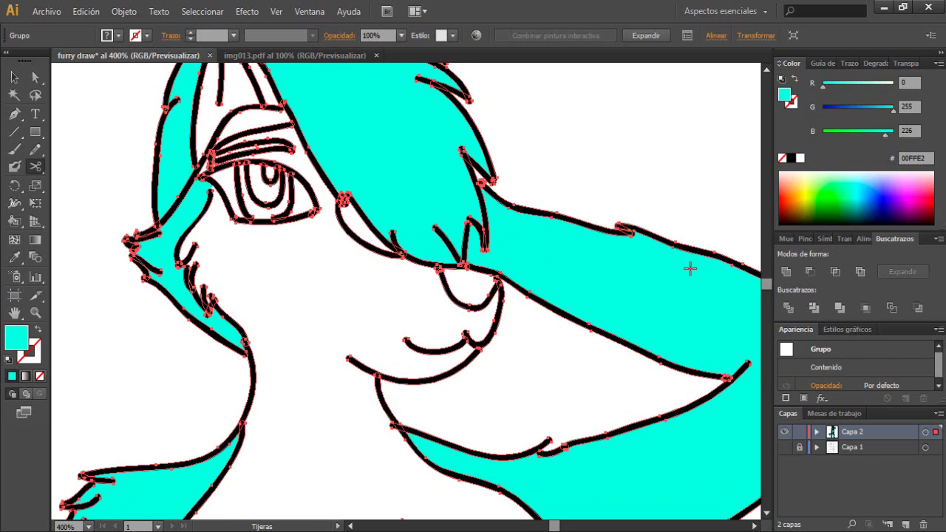
key(v)
click(82, 315)
key(i)
click(432, 168)
key(k)
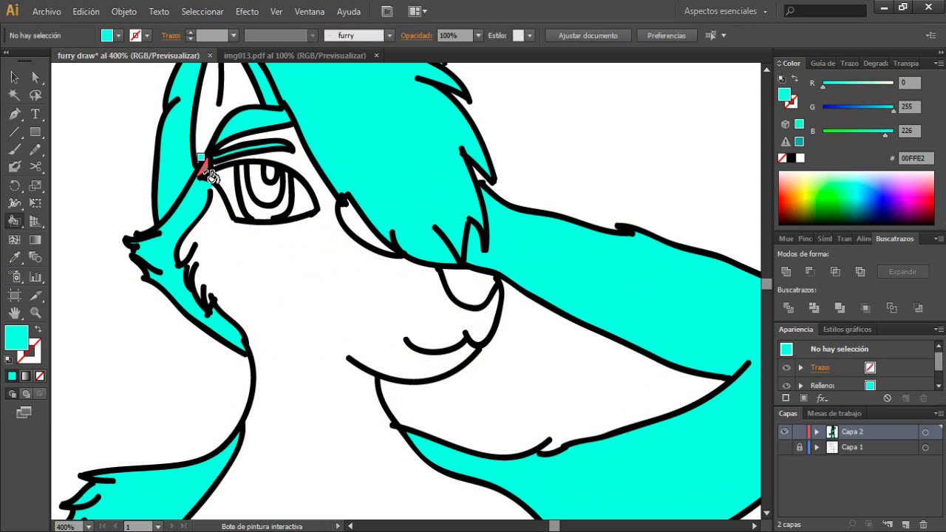
click(356, 217)
Step: Fill the nose with black and the iris of the eye with yellow F4FF00
click(819, 224)
click(469, 284)
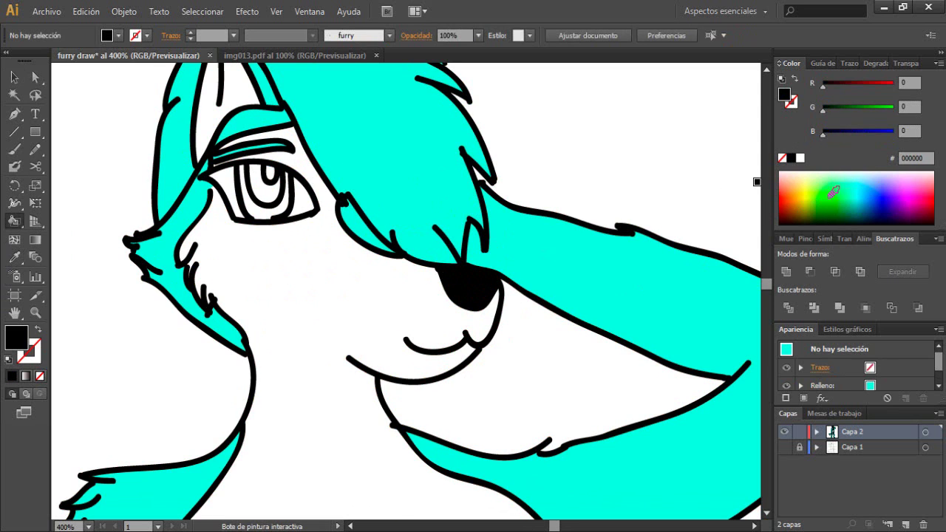
click(834, 191)
click(810, 189)
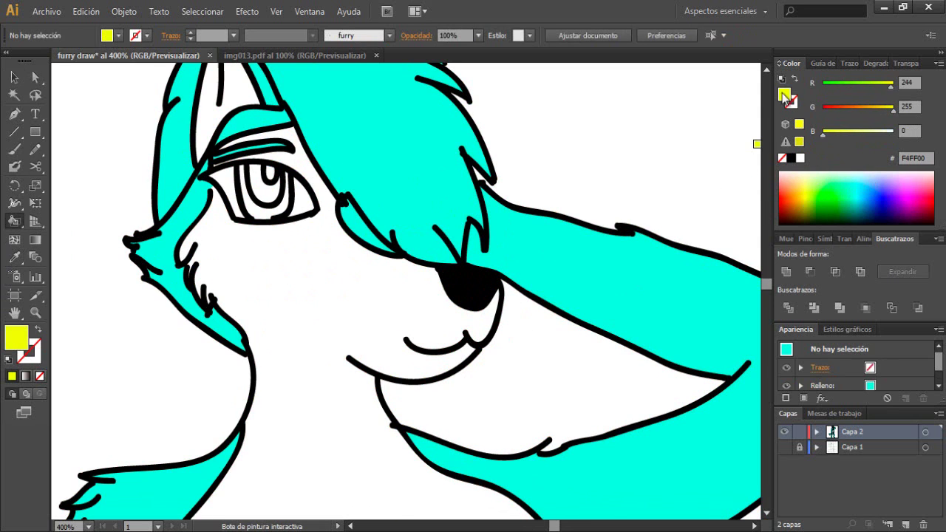
click(259, 192)
Step: Add the character's name as text beside the lowered arm and set its font size to 88 pt
scroll(574, 138, down, 5)
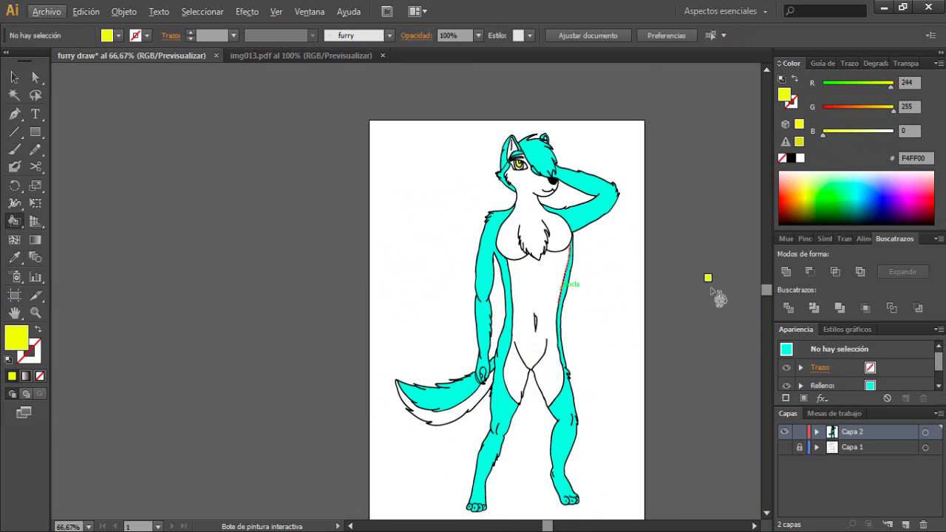
scroll(710, 290, up, 1)
scroll(676, 287, up, 1)
scroll(676, 287, down, 3)
scroll(676, 285, up, 2)
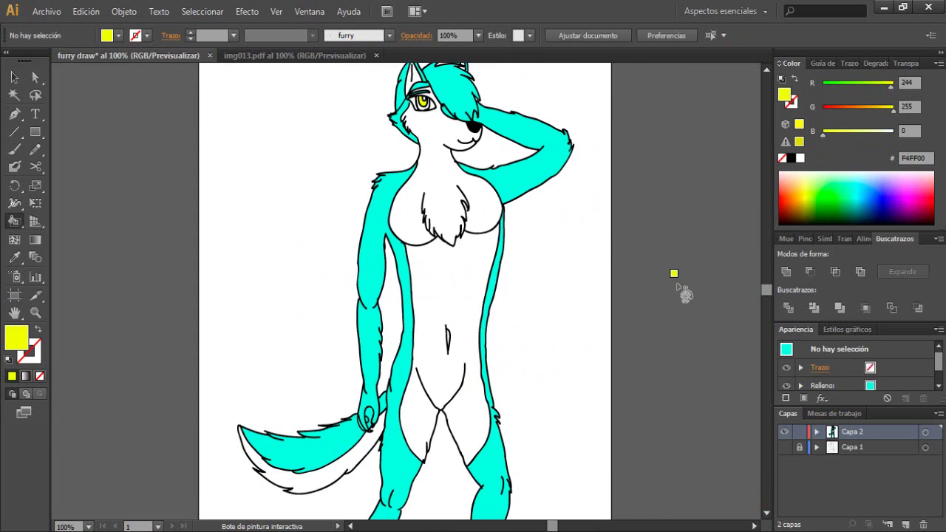
key(v)
key(t)
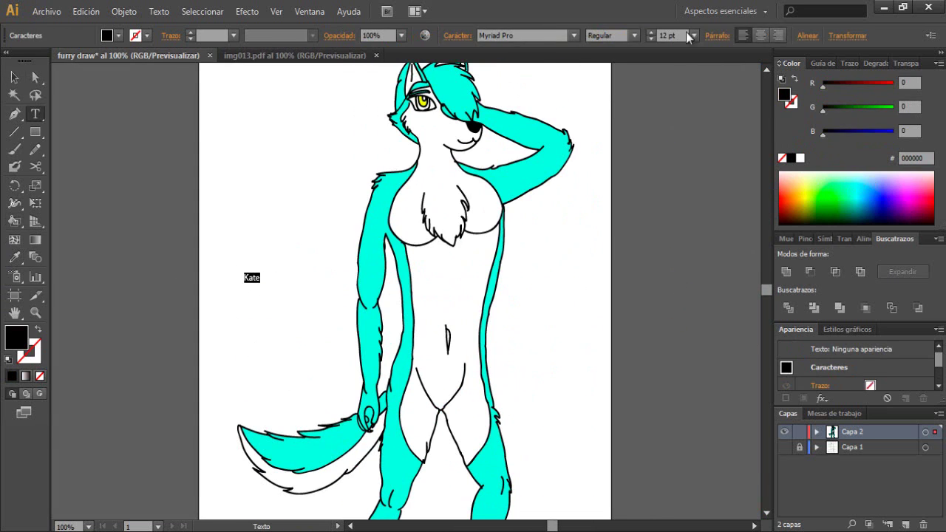
click(694, 36)
click(701, 297)
click(651, 32)
Step: Move the name text to just above the tail and rotate it so it slants upward
click(15, 77)
drag(289, 275, 260, 372)
drag(335, 319, 302, 291)
mouse_move(268, 345)
mouse_down()
mouse_move(285, 334)
mouse_move(278, 329)
mouse_up()
Step: Change the name text's font to One Stroke Script LET Plain
click(557, 36)
key(Down)
key(Down)
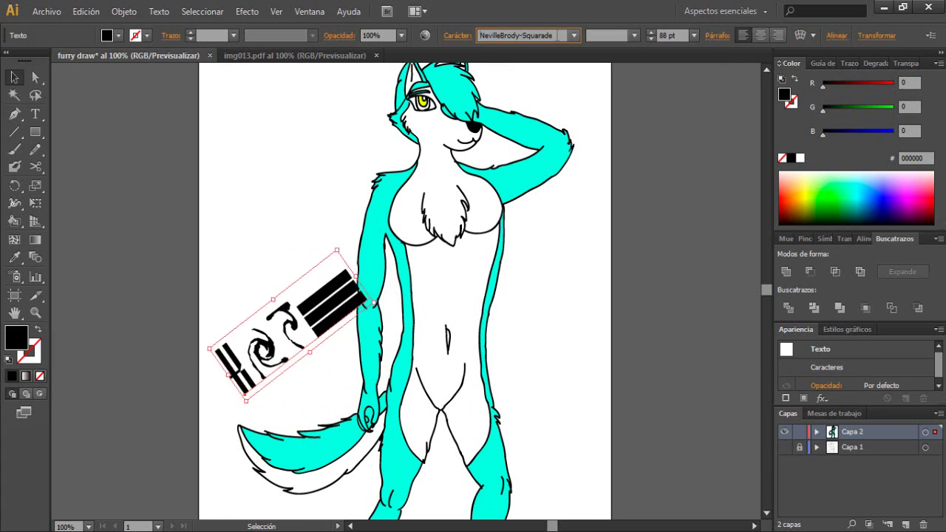
key(Down)
key(Down)
key(Down)
key(Down)
key(Down)
key(Down)
key(Down)
key(Down)
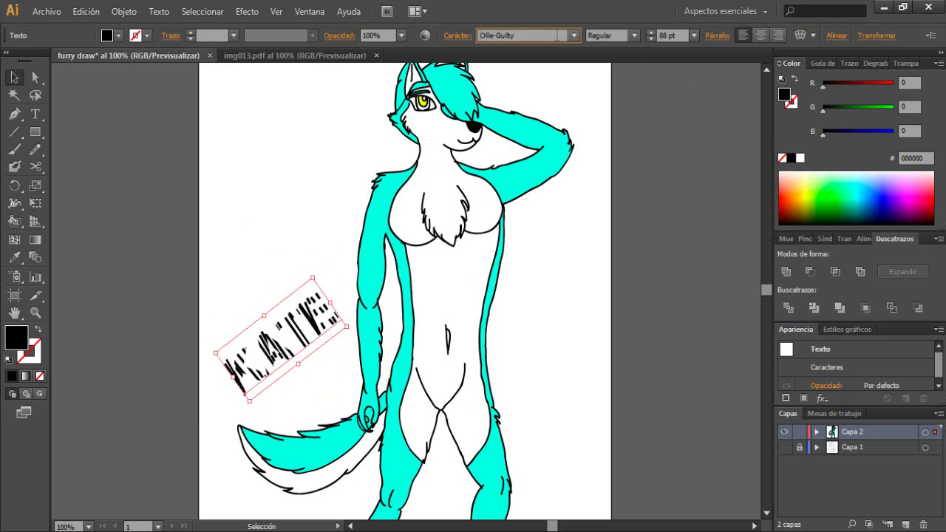
key(Down)
key(Return)
Step: Convert the name text to outlines and apply a radial gradient preset that fades to transparent
right_click(282, 348)
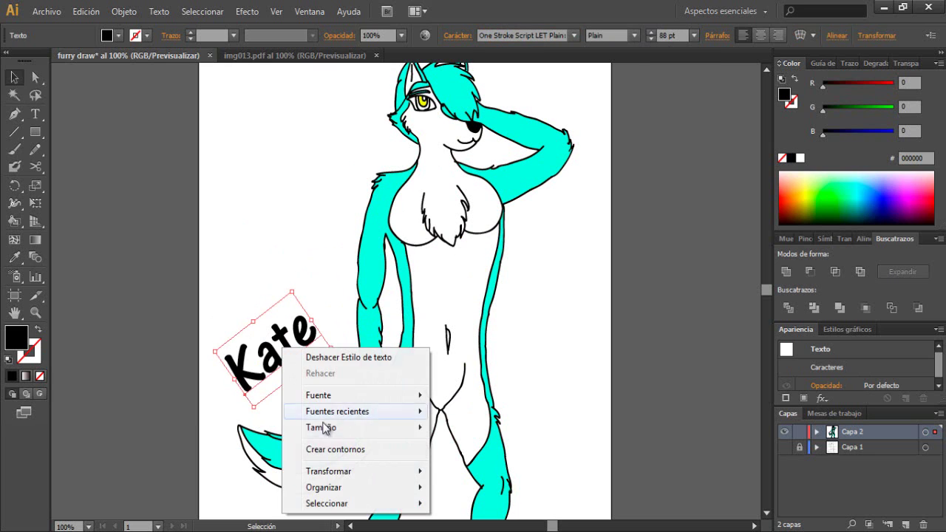
click(335, 450)
key(g)
drag(258, 342, 283, 368)
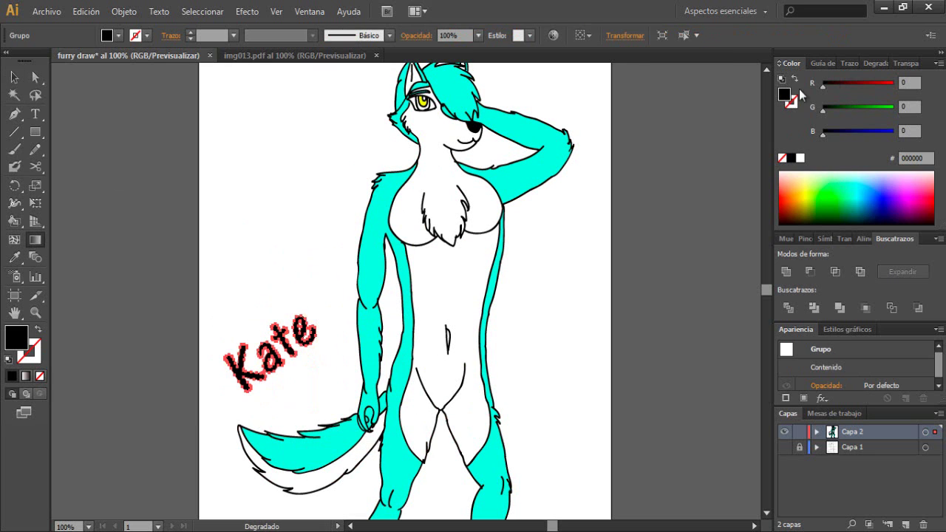
click(875, 64)
click(792, 165)
click(804, 86)
click(727, 174)
Step: Recolour all three gradient stops light cyan and shift the transparent stop further from the other two
double_click(921, 180)
click(836, 327)
drag(858, 284, 874, 287)
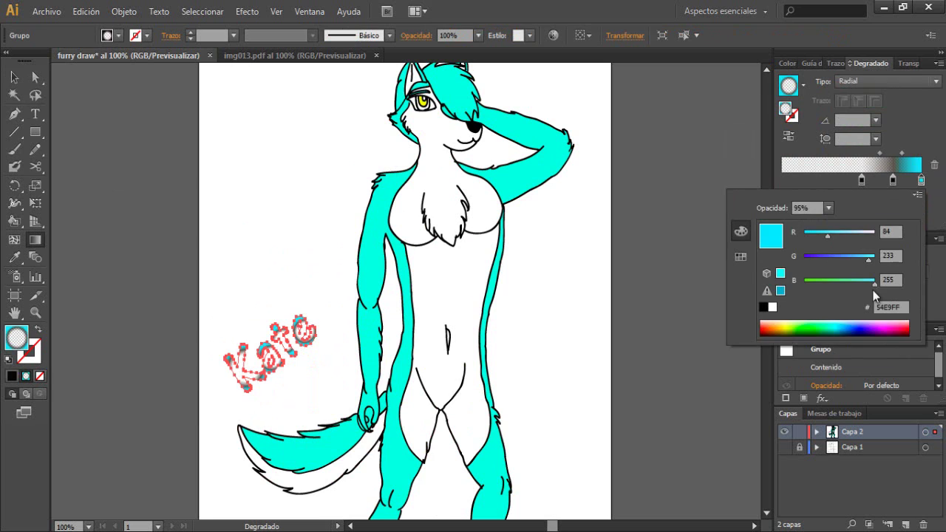
double_click(893, 180)
click(836, 326)
double_click(862, 179)
click(835, 326)
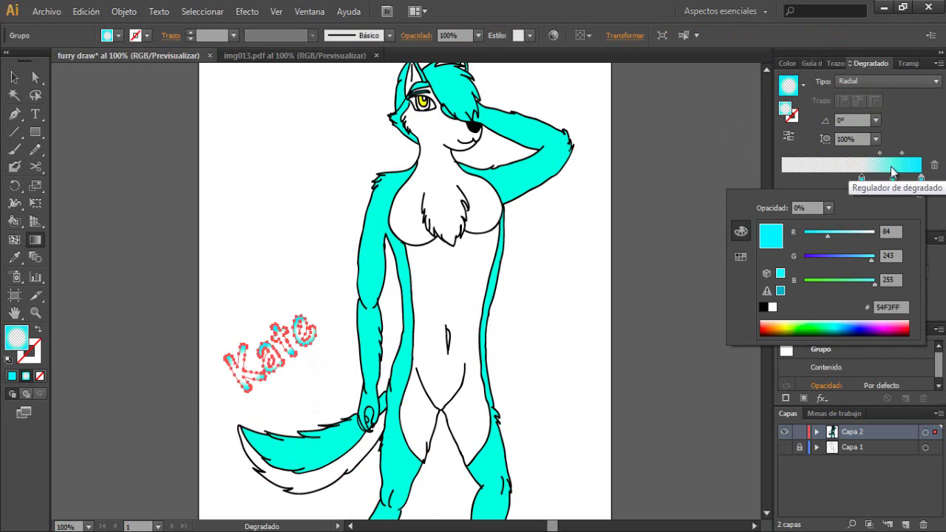
drag(862, 181, 836, 182)
click(804, 87)
click(729, 118)
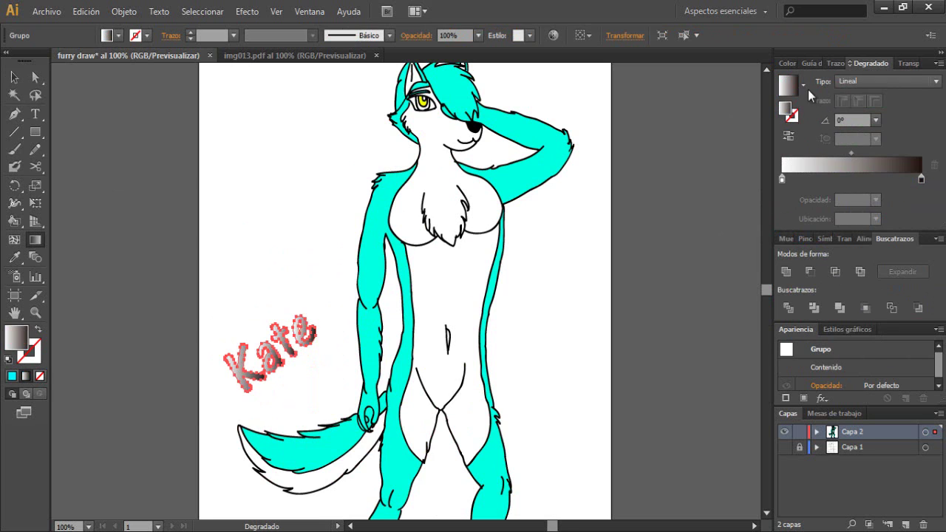
key(ctrl+z)
Step: Switch the name's gradient type to linear and redraw its direction across the lettering at about 16.6°
click(887, 81)
click(862, 97)
drag(281, 336, 300, 335)
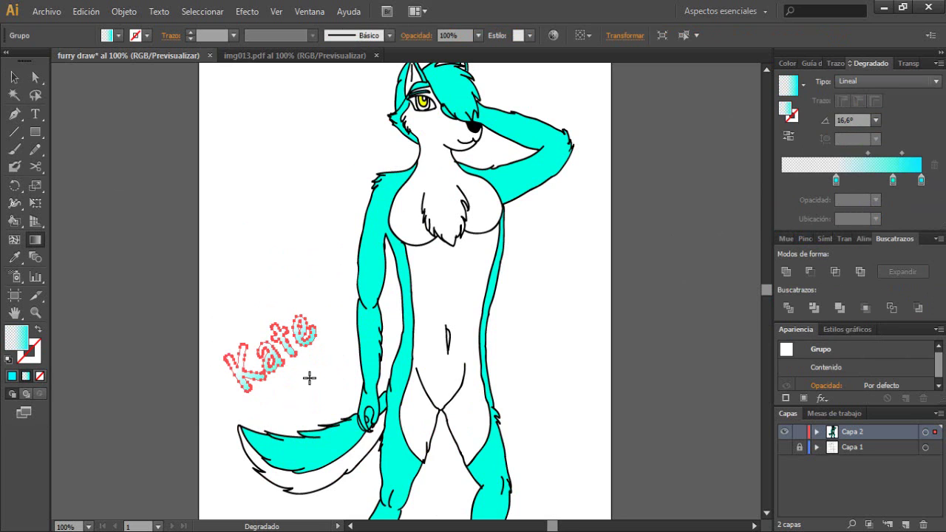